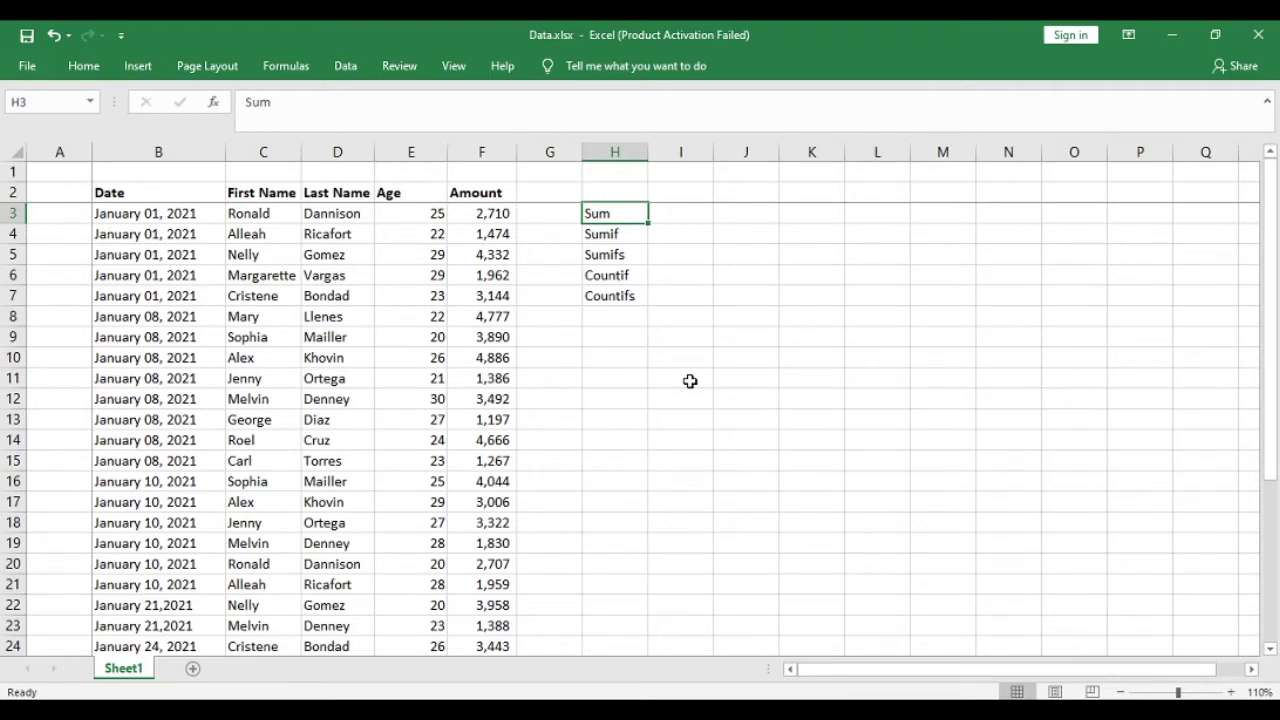
# Review the list of function labels from Sum to Countifs in H3:H7.
pyautogui.press('Down')
pyautogui.press('Down')
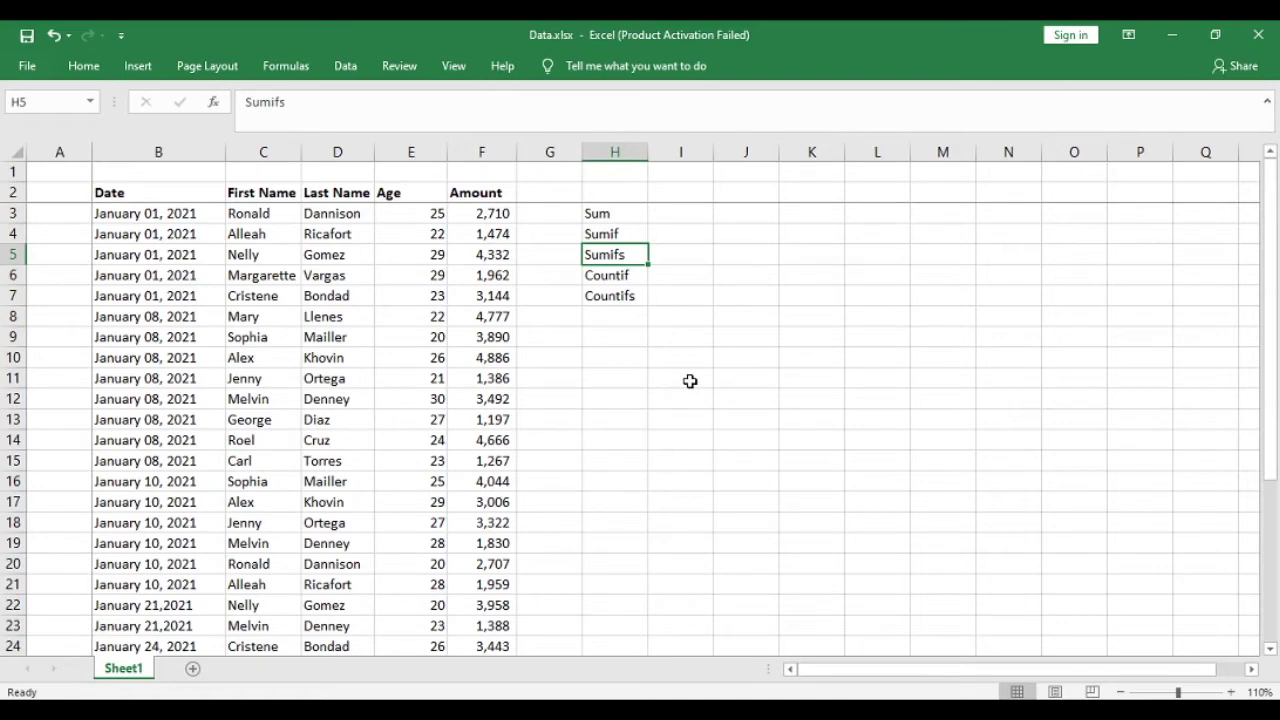
pyautogui.press('Down')
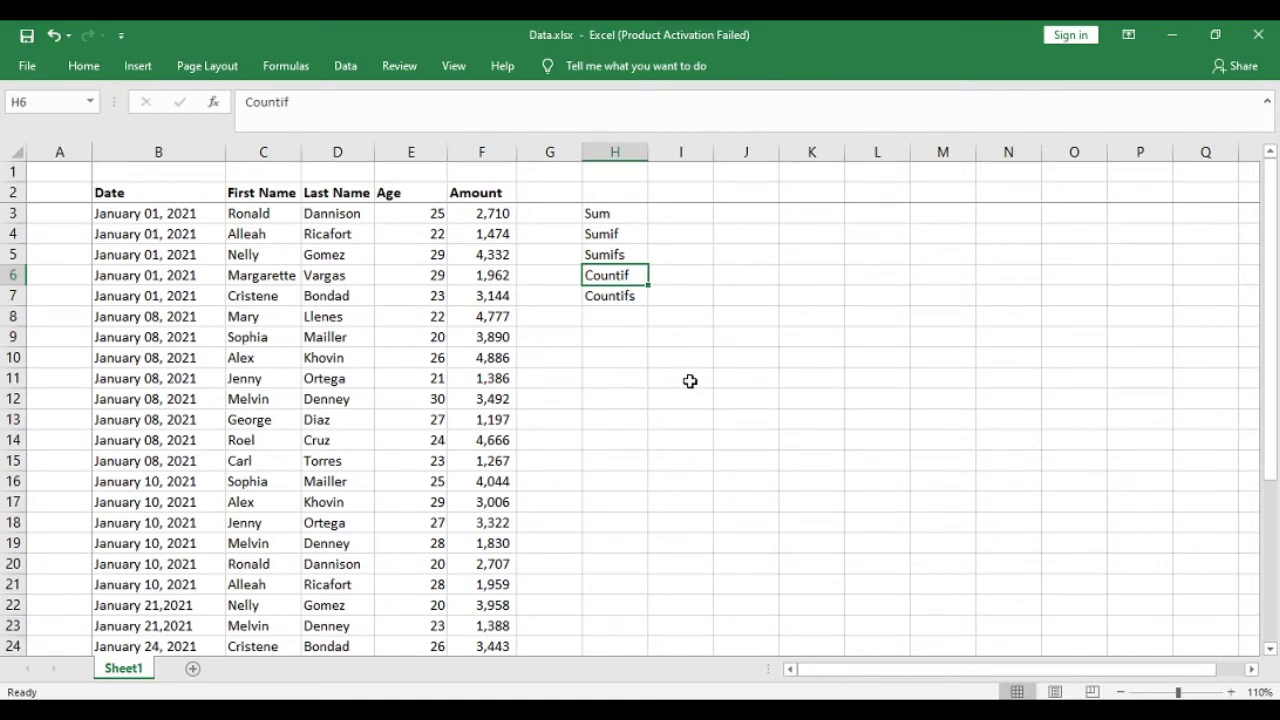
pyautogui.press('Down')
pyautogui.press('Up')
pyautogui.hotkey('ctrl', 'Up')
pyautogui.press('Up')
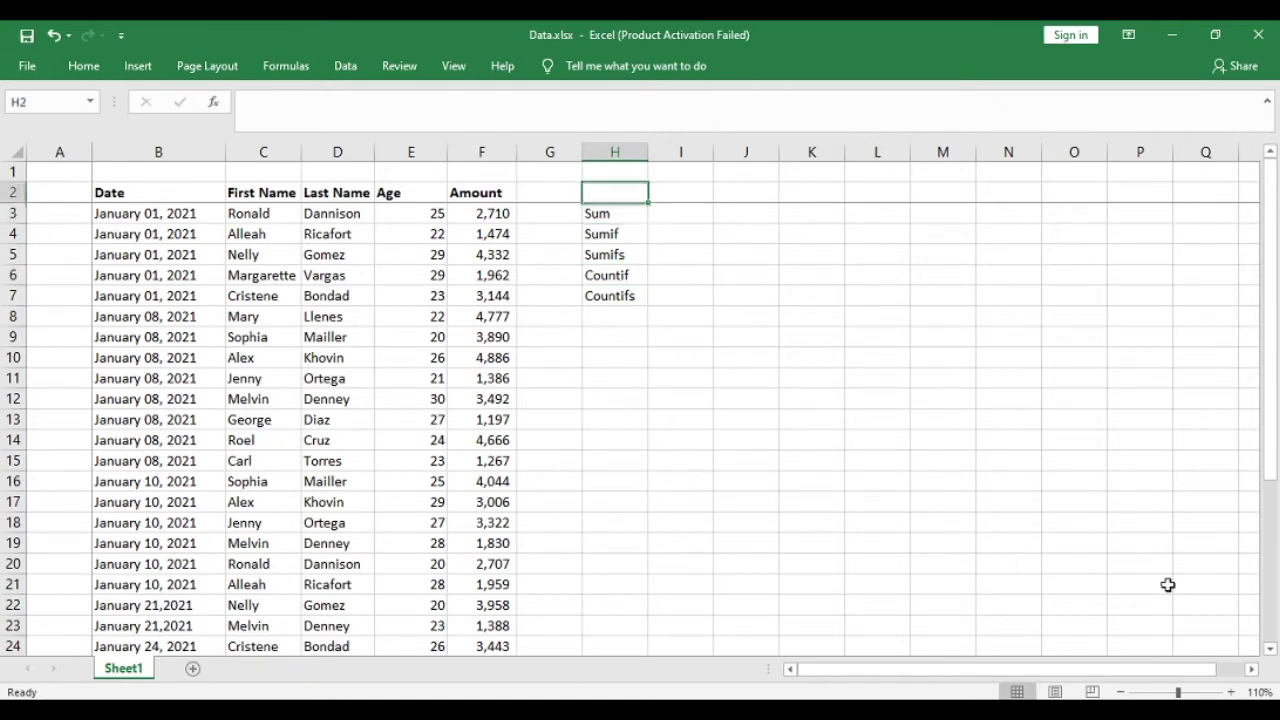
# Start a SUM formula in I3 beside the Sum label, with F3 as its first argument.
pyautogui.press('Right')
pyautogui.press('Down')
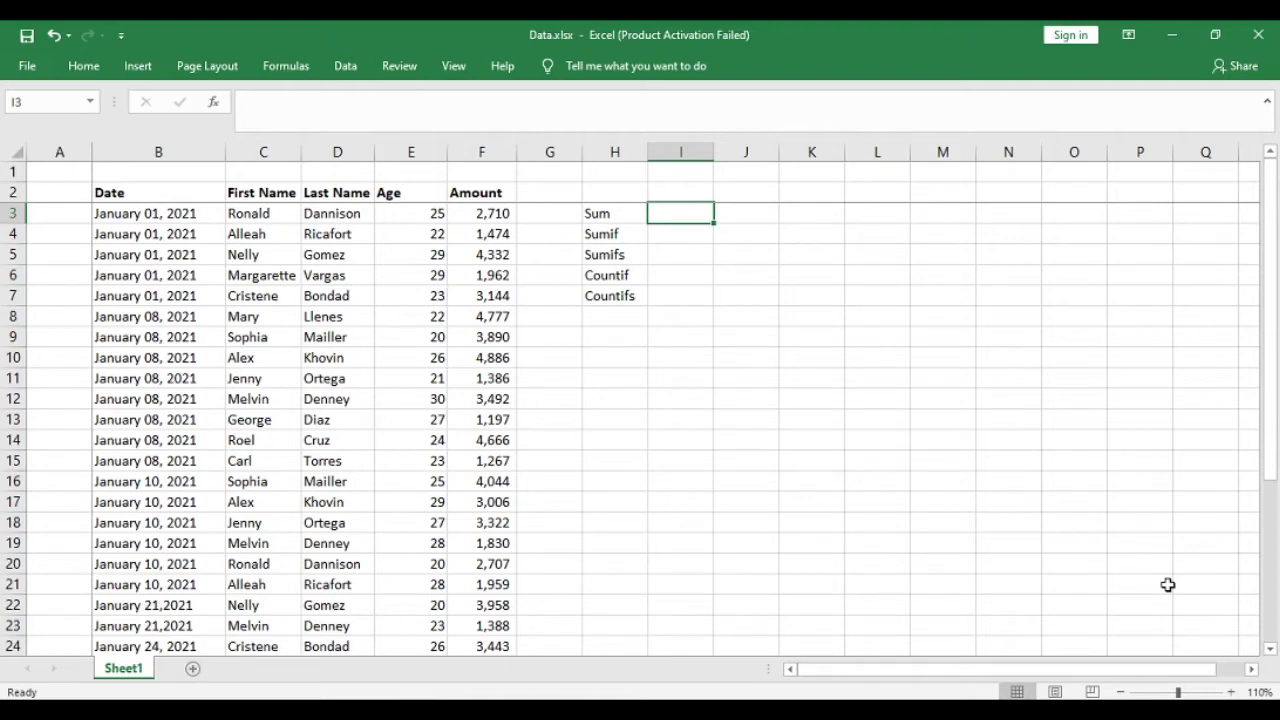
pyautogui.write('=sum(')
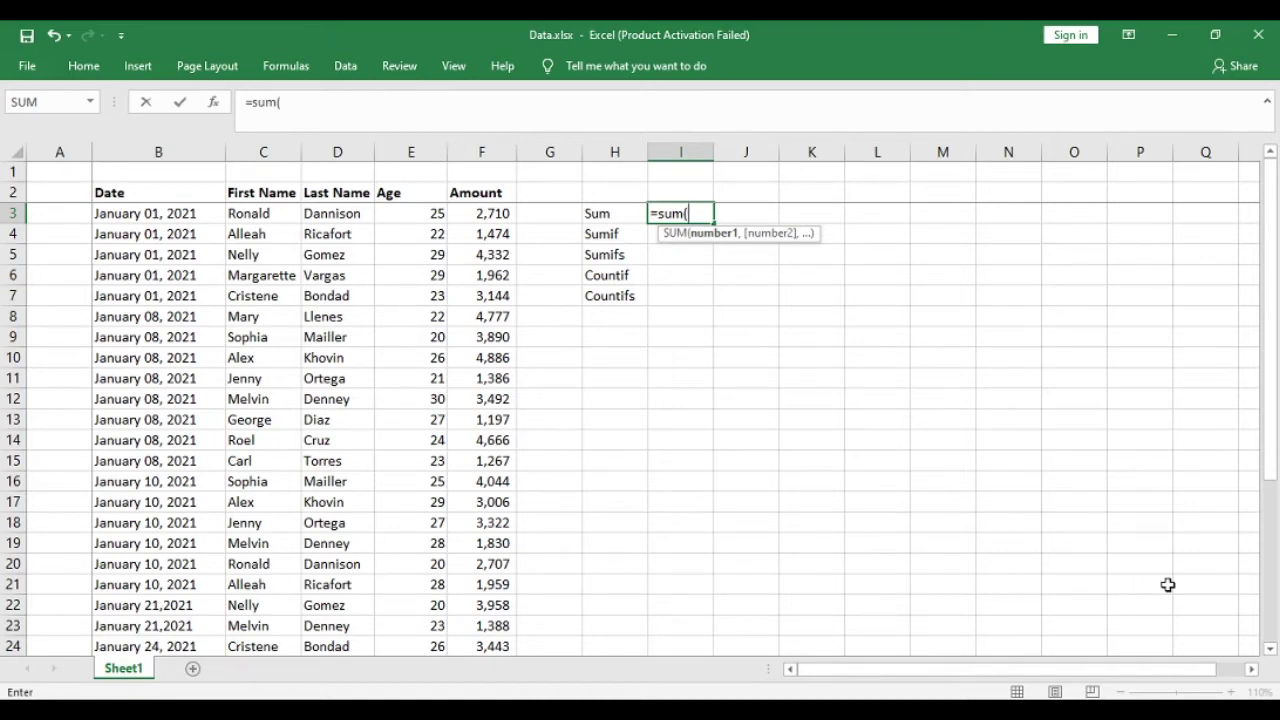
pyautogui.press('Up')
pyautogui.press('Left')
pyautogui.press('Left')
pyautogui.press('Down')
pyautogui.press('Left')
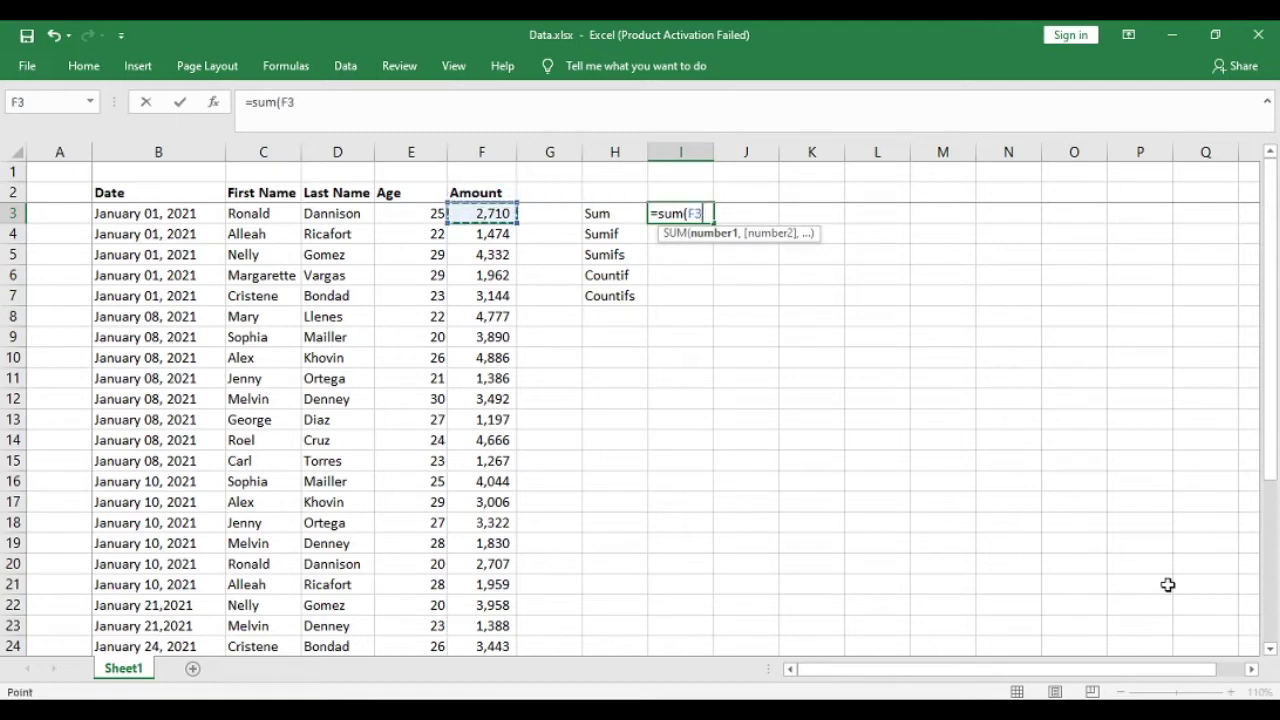
# Add F5 and F7 as further arguments and complete the formula in I3 as =SUM(F3,F5,F7).
pyautogui.write(',')
pyautogui.press('Down')
pyautogui.press('Left')
pyautogui.press('Left')
pyautogui.press('Left')
pyautogui.press('Down')
pyautogui.write(',')
pyautogui.press('Up')
pyautogui.press('Down')
pyautogui.press('Down')
pyautogui.press('Down')
pyautogui.press('Left')
pyautogui.press('Left')
pyautogui.press('Left')
pyautogui.press('Down')
pyautogui.press('Down')
pyautogui.press('Return')
pyautogui.press('Up')
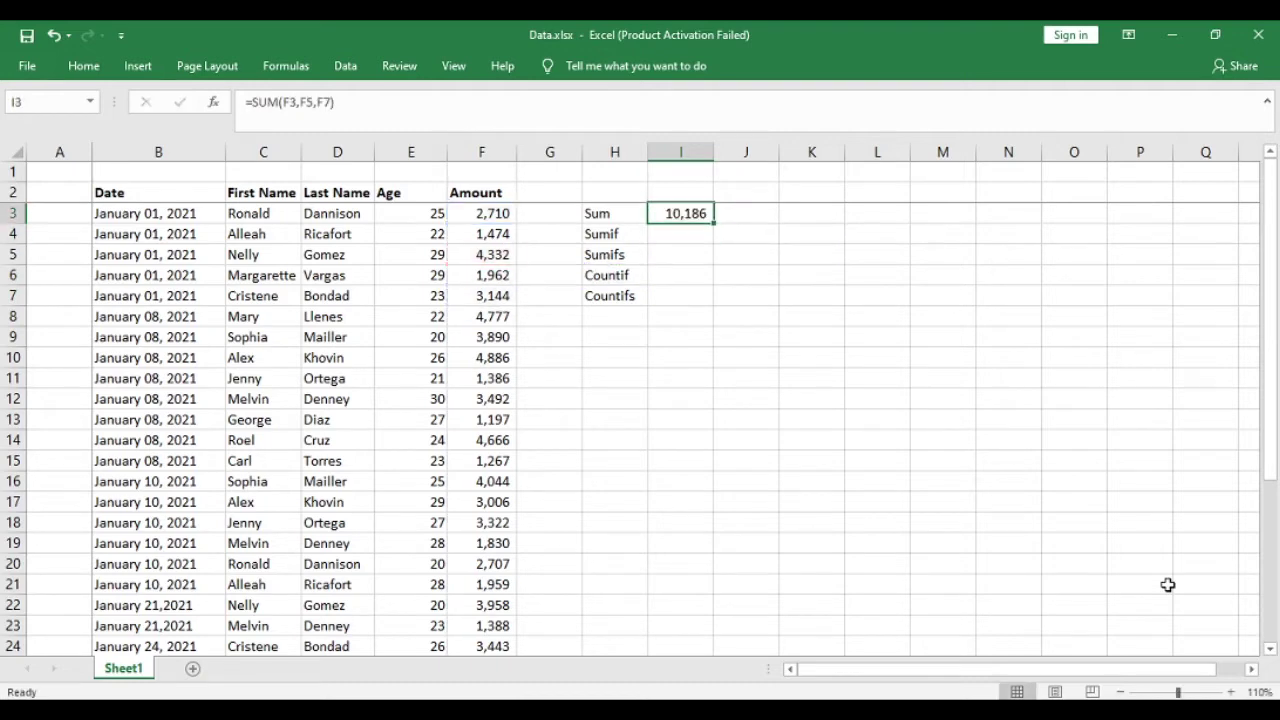
# Inspect which Amount cells the SUM formula in I3 references.
pyautogui.press('Up')
pyautogui.press('Down')
pyautogui.press('F2')
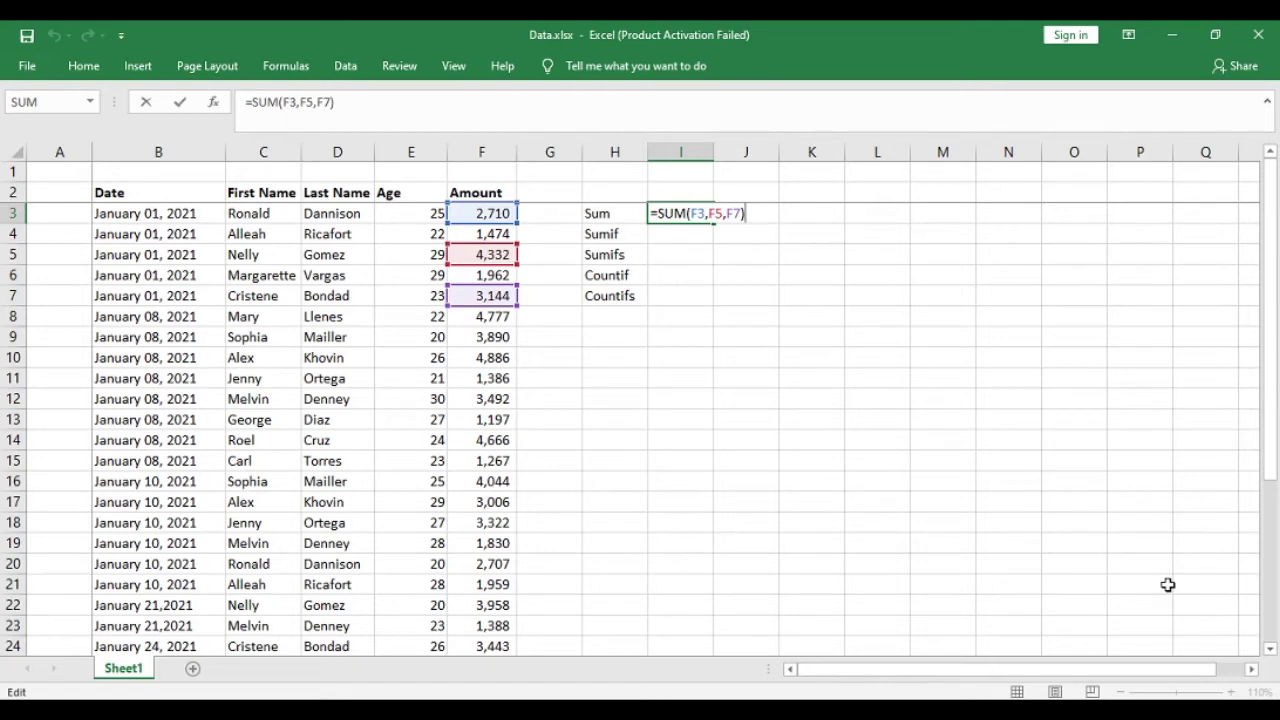
pyautogui.press('Return')
pyautogui.press('Up')
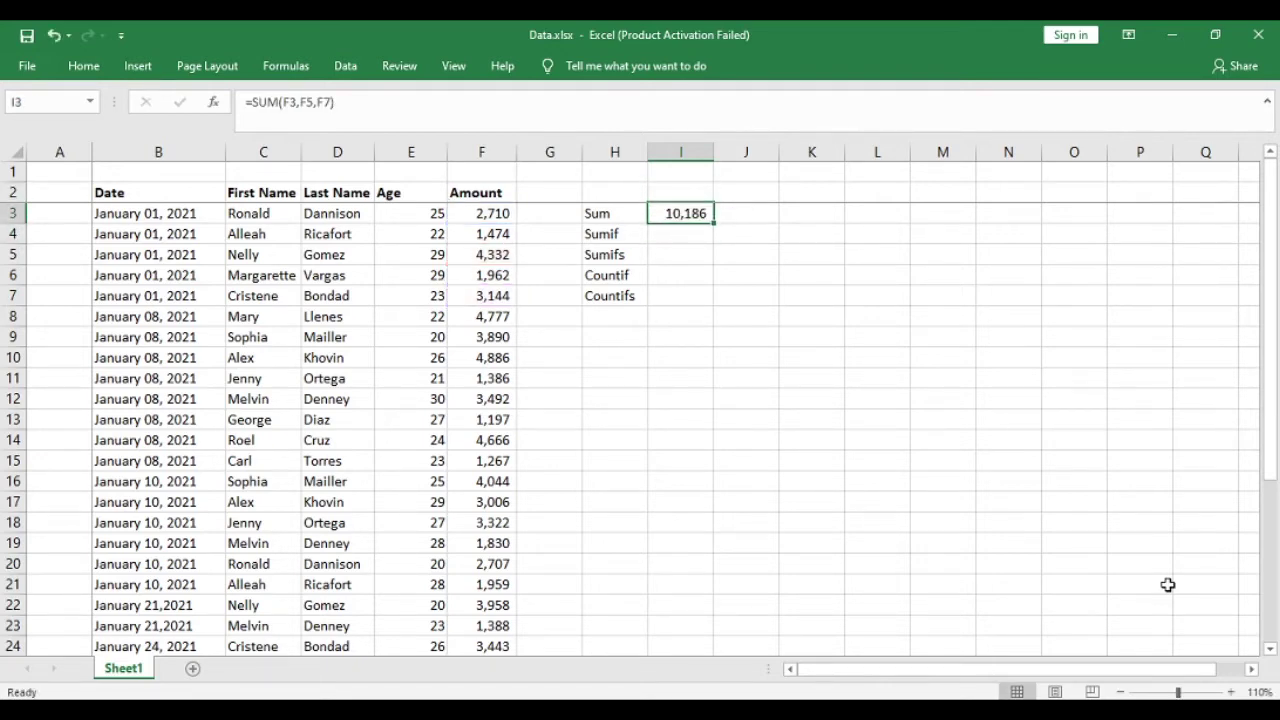
# Enter the age criterion 25 in cell K4, in the Sumif row.
pyautogui.press('Down')
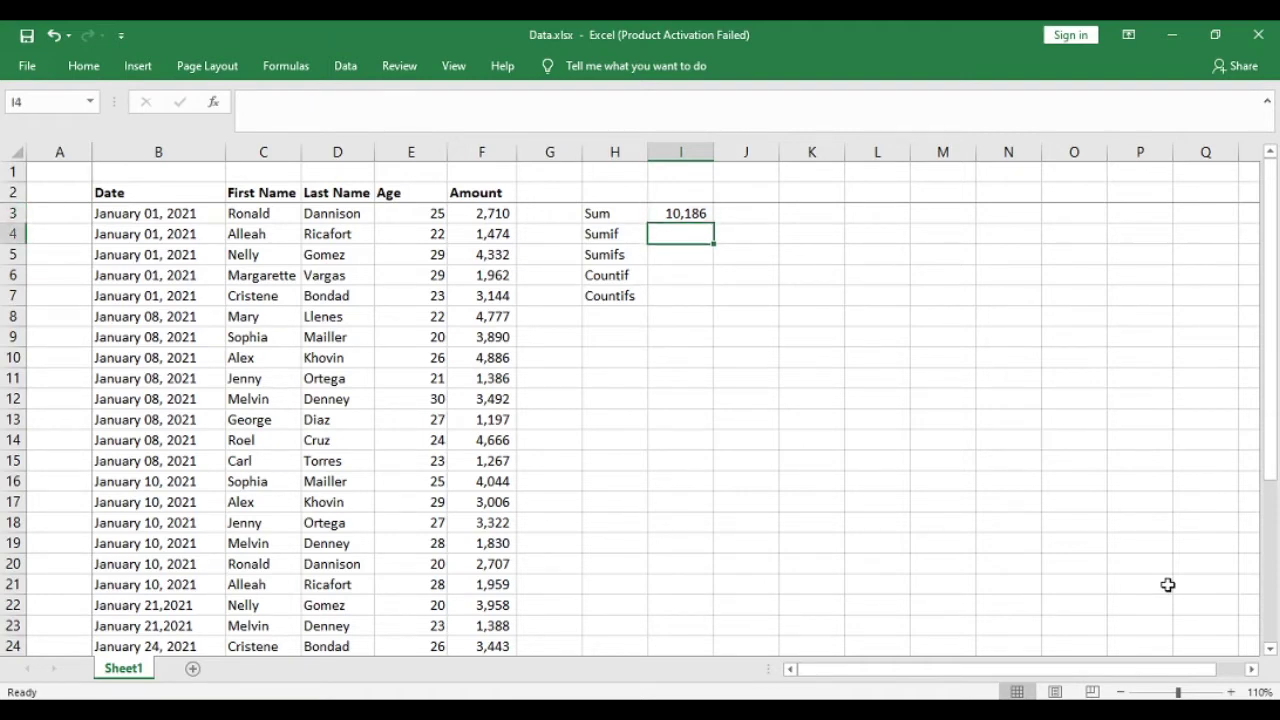
pyautogui.press('Right')
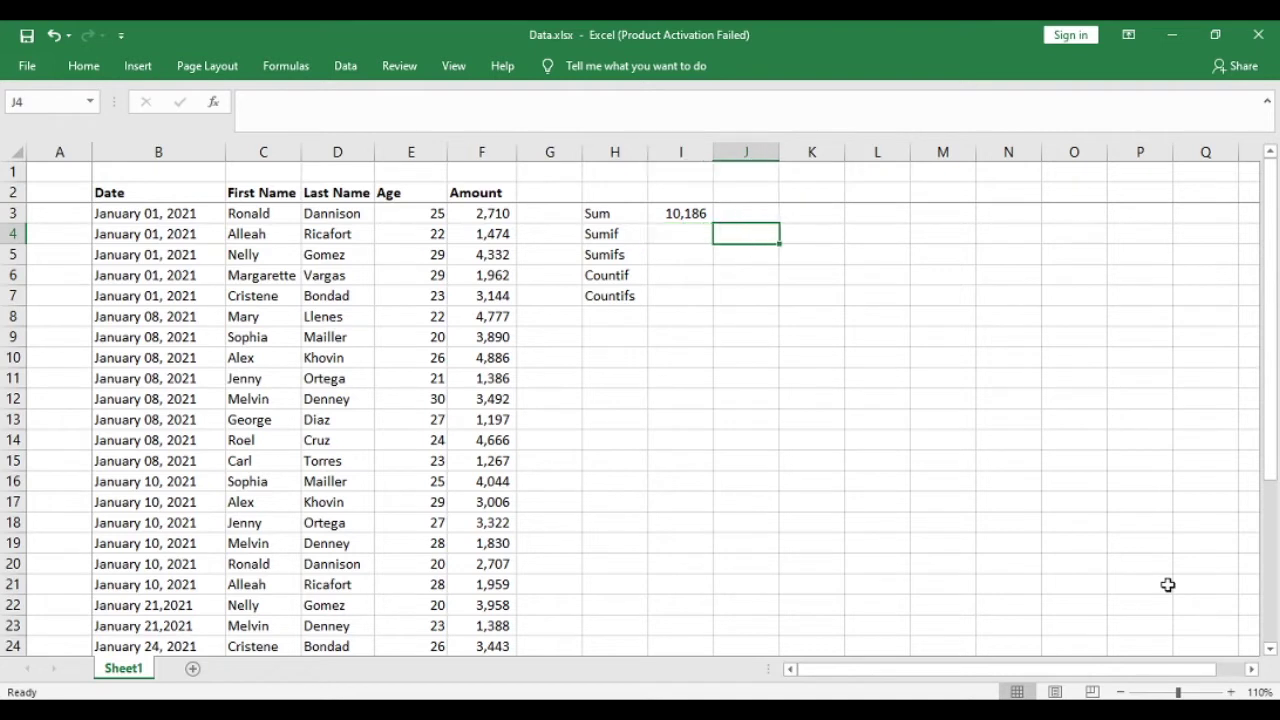
pyautogui.press('Right')
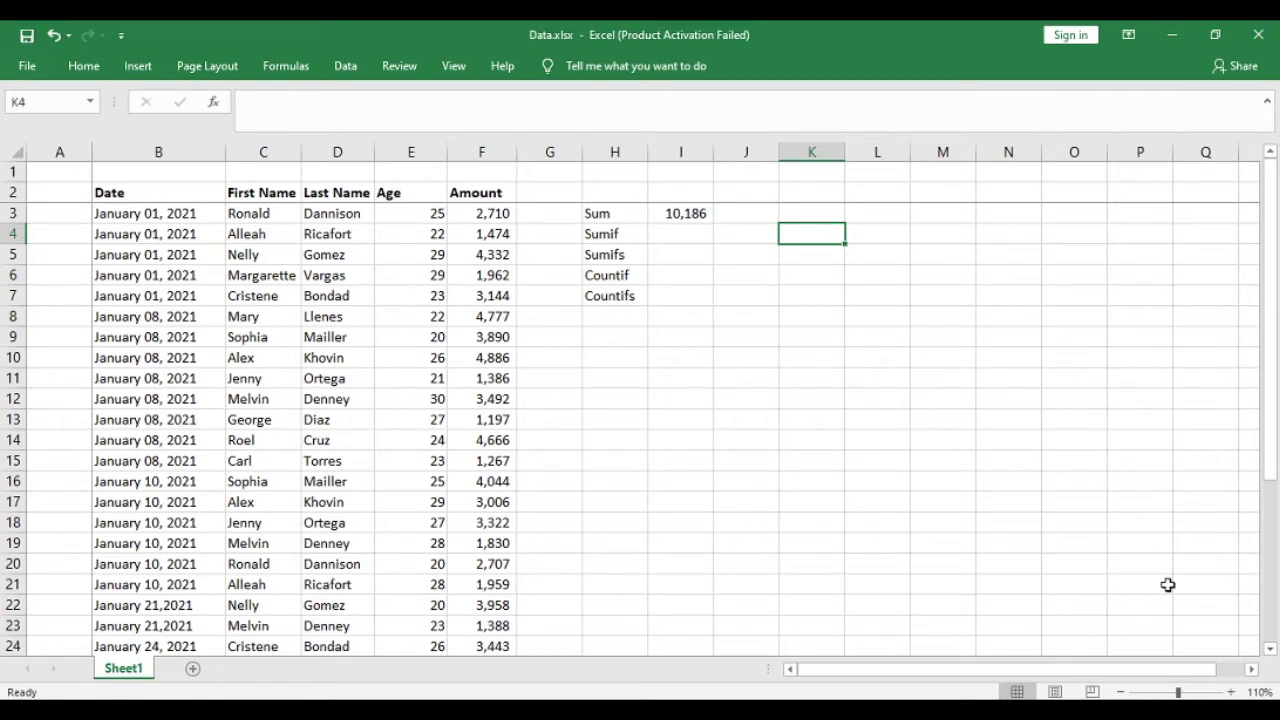
pyautogui.write('25')
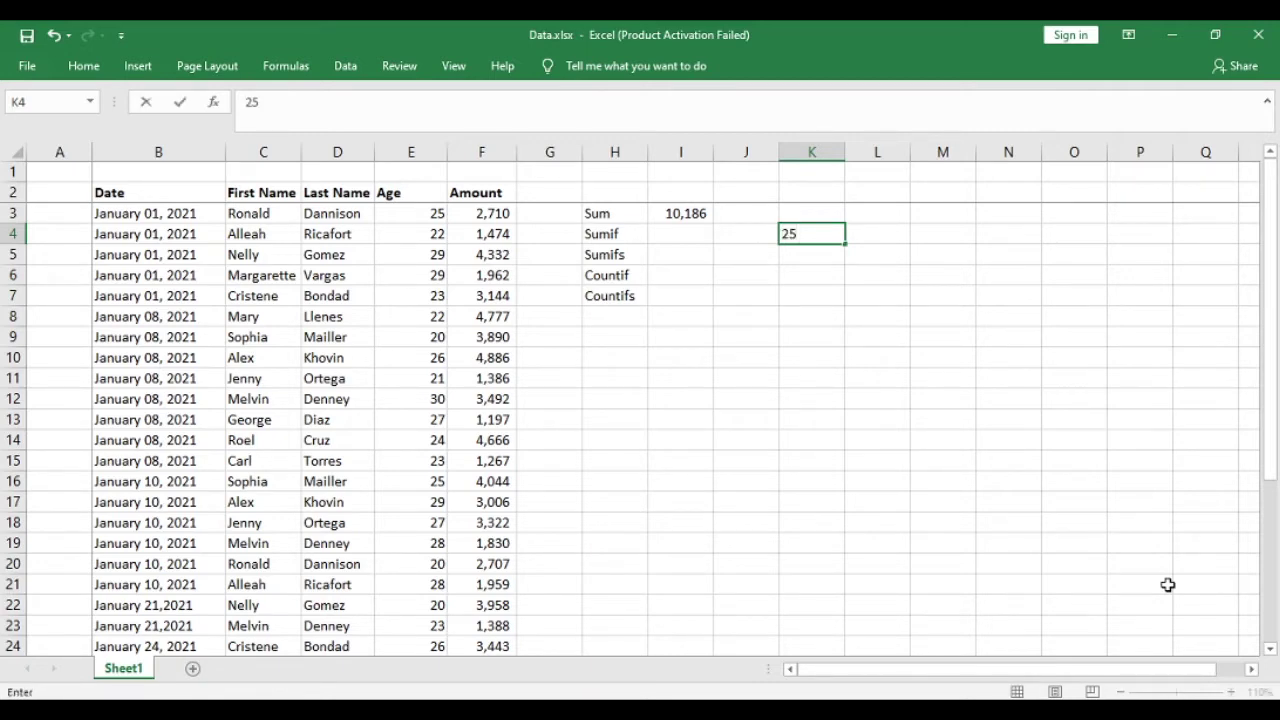
pyautogui.press('Return')
# In I4, total the Amount column for rows whose Age matches K4, using =SUMIF(E:E,K4,F:F).
pyautogui.press('Up')
pyautogui.press('Left')
pyautogui.press('Left')
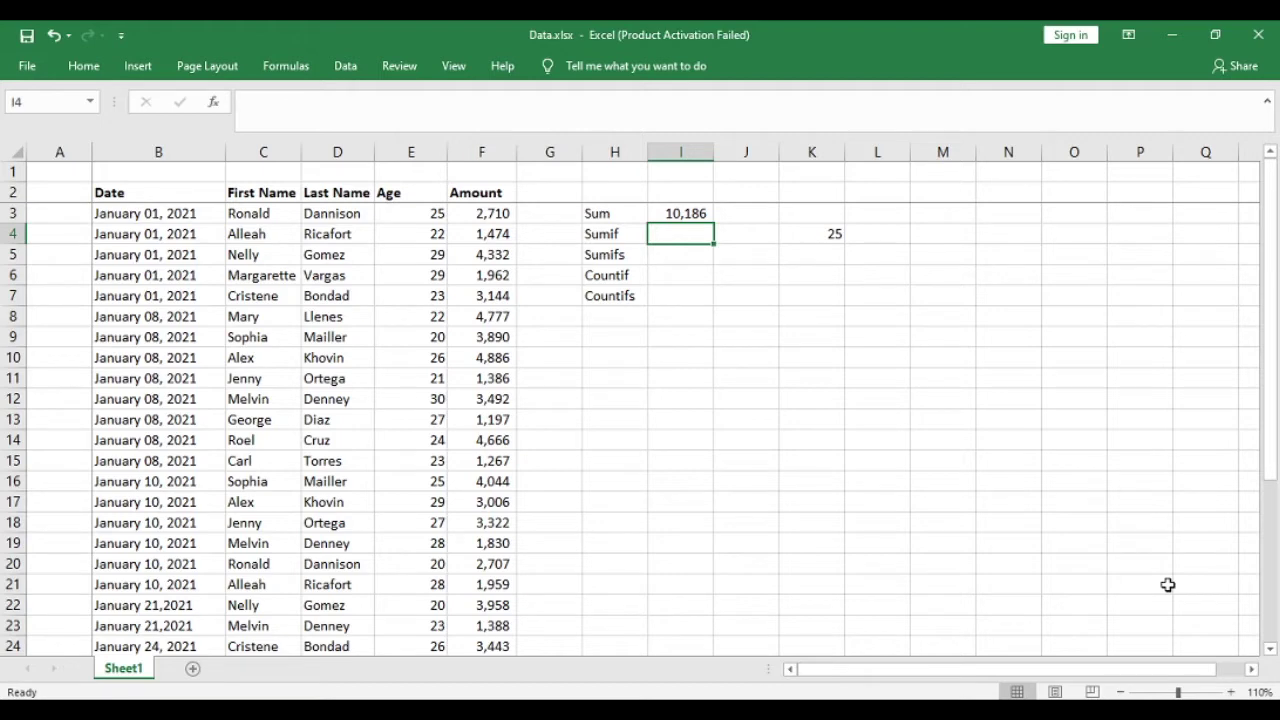
pyautogui.write('=')
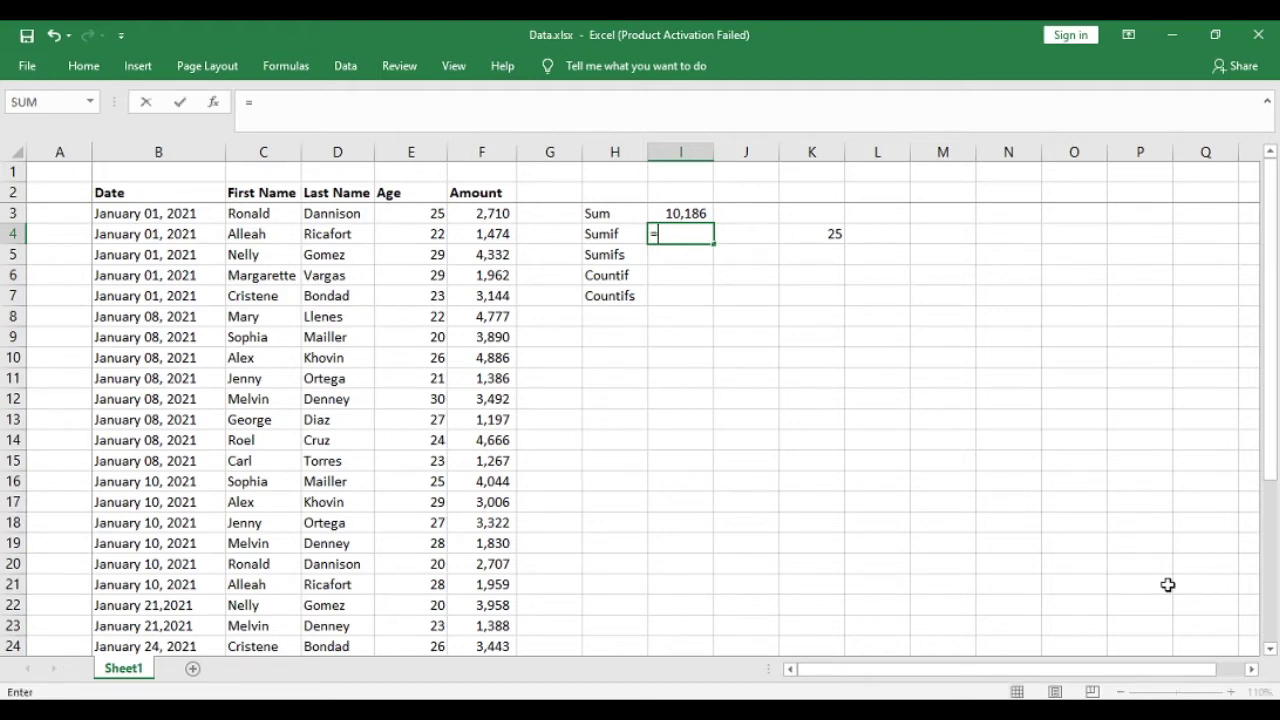
pyautogui.write('sumif(')
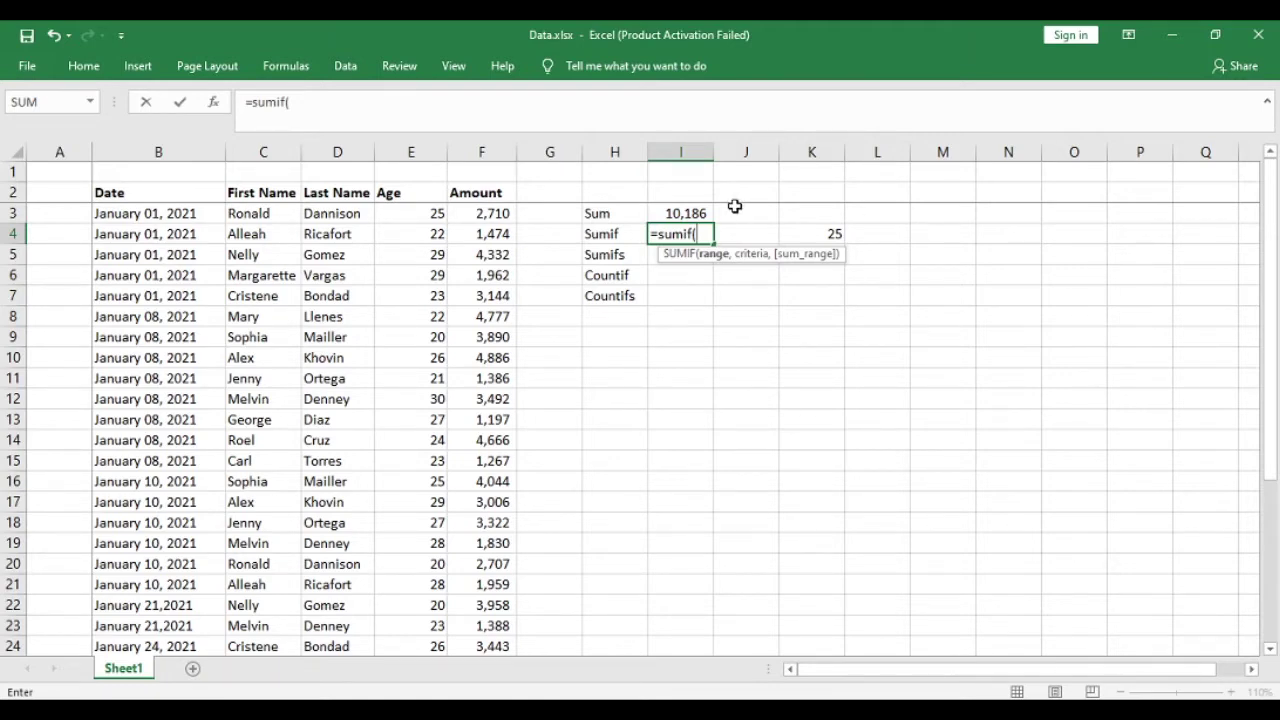
pyautogui.click(413, 152)
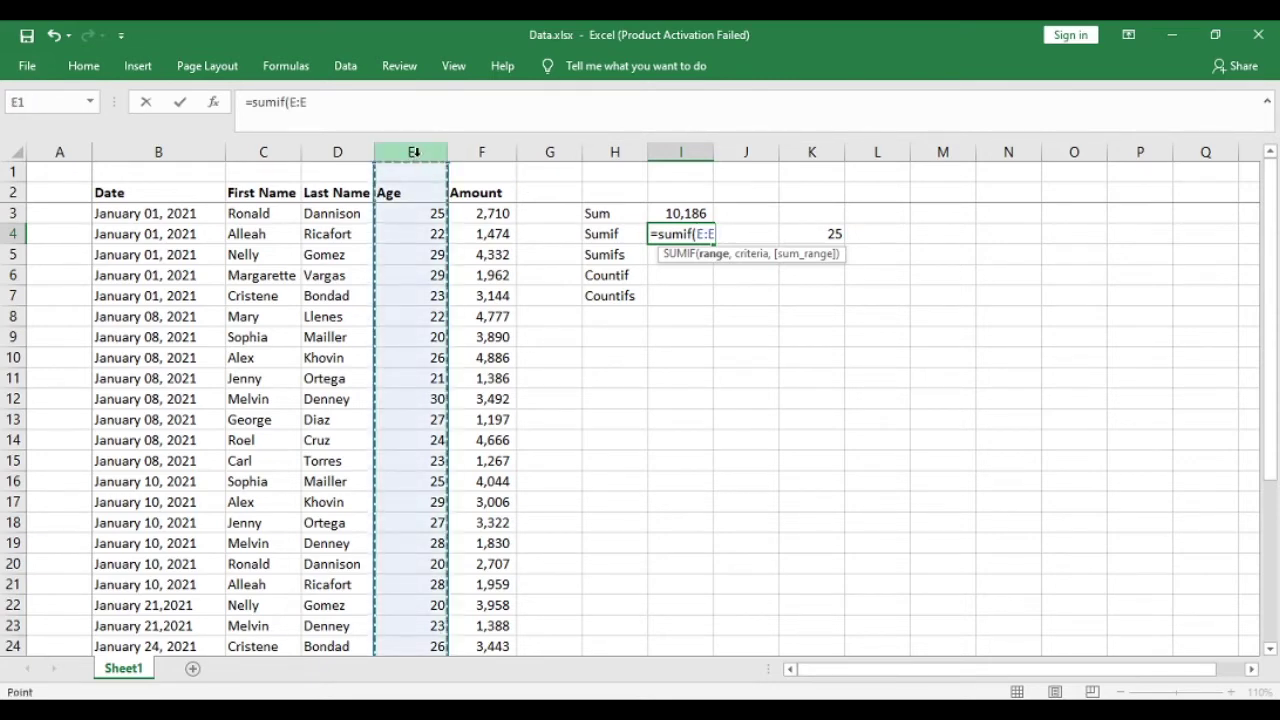
pyautogui.write(',')
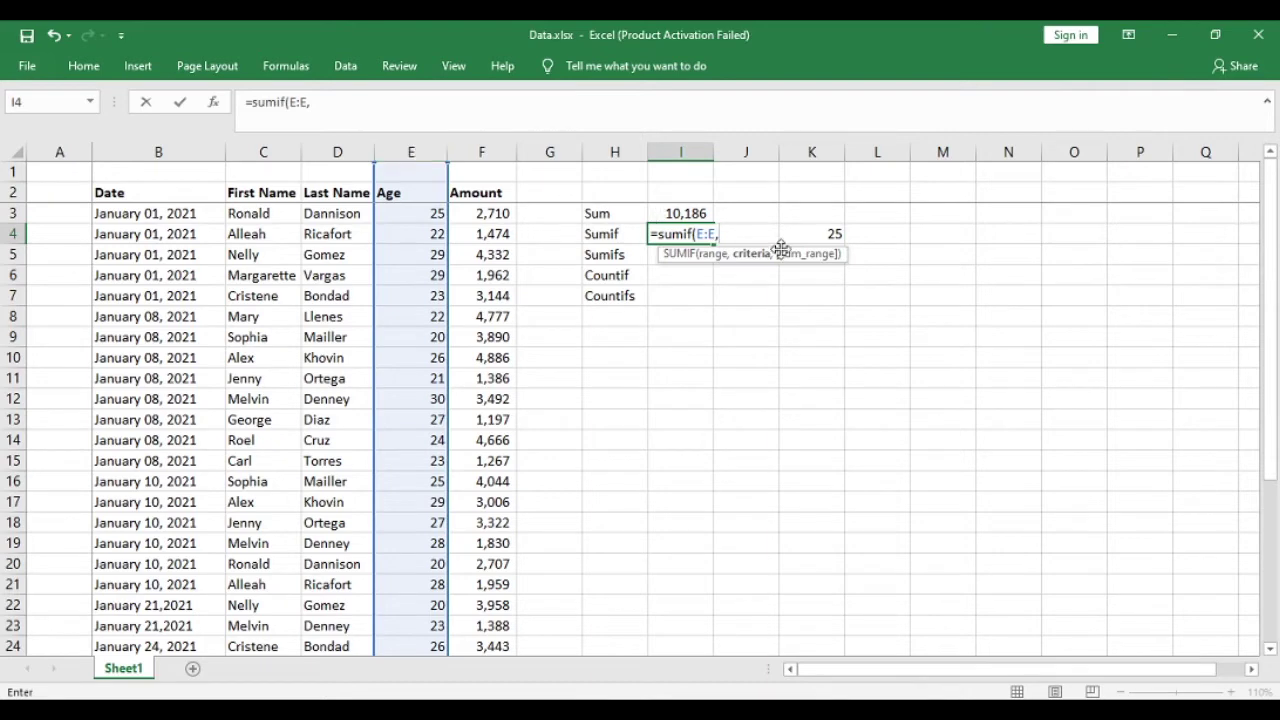
pyautogui.click(844, 230)
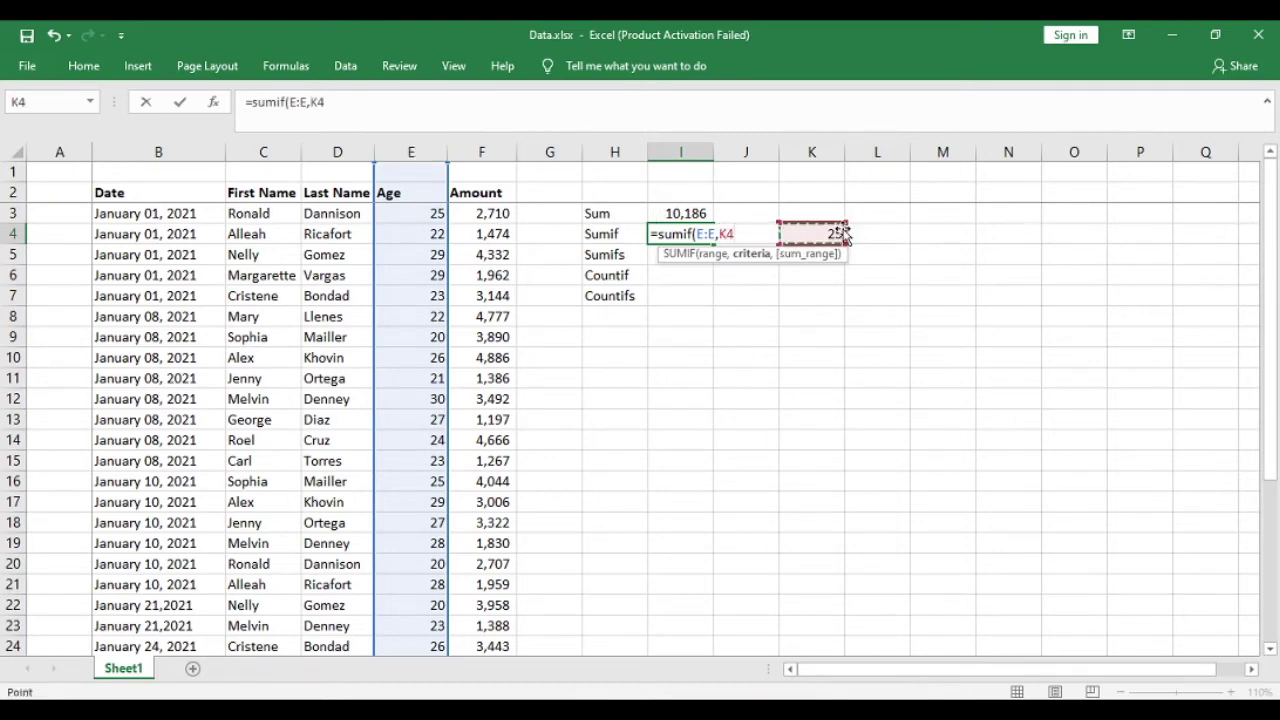
pyautogui.write(',')
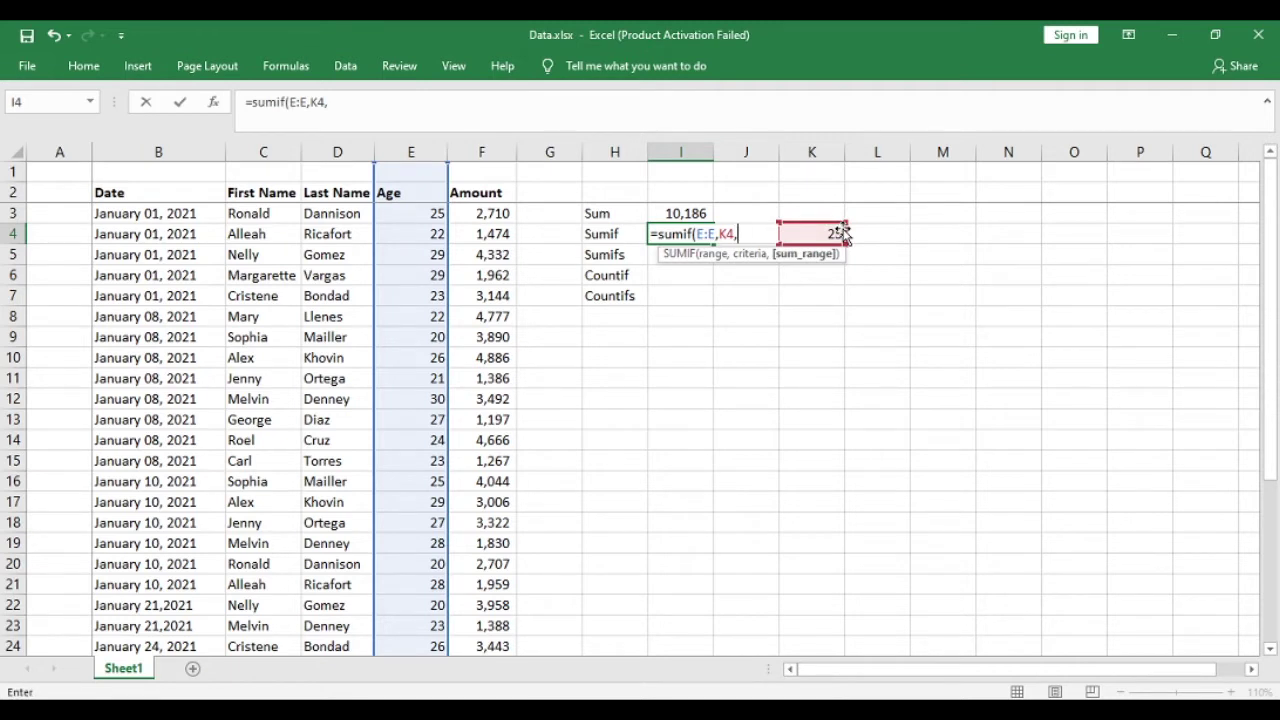
pyautogui.click(482, 148)
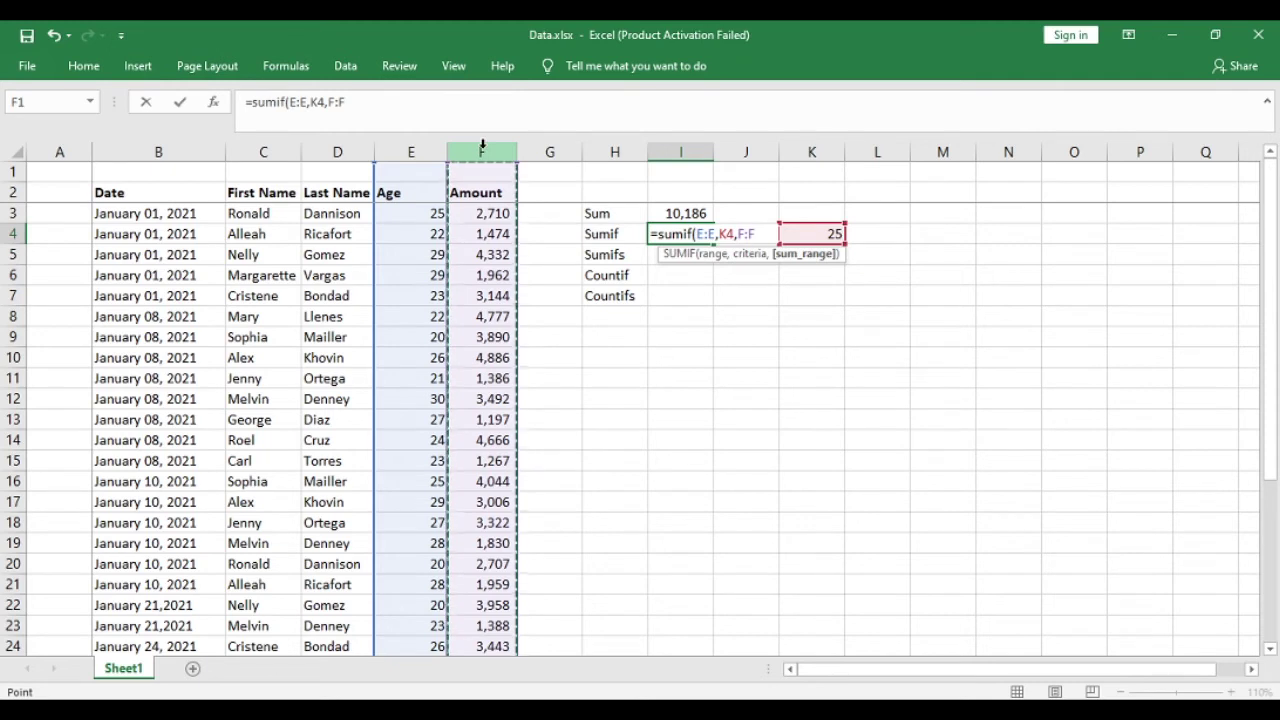
pyautogui.press('Return')
pyautogui.press('Up')
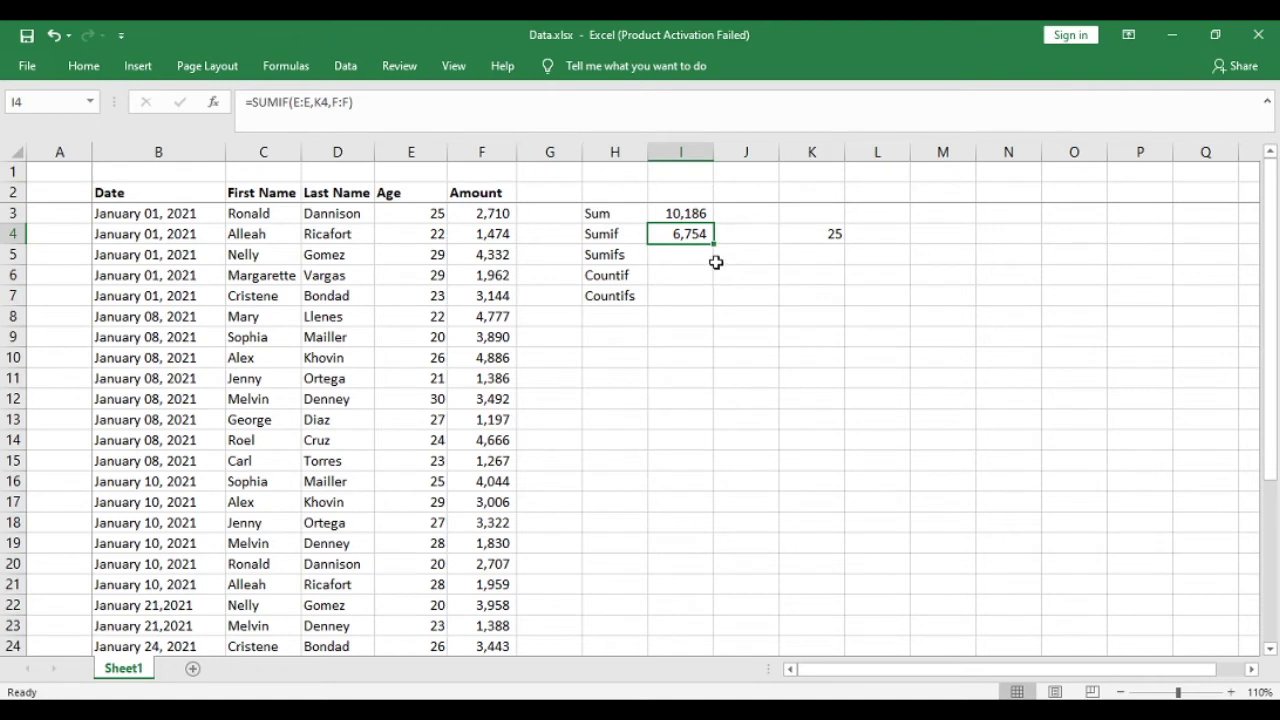
# Enter the criteria for the Sumifs row: 30 in K5 and January08,2021 in L5.
pyautogui.click(821, 249)
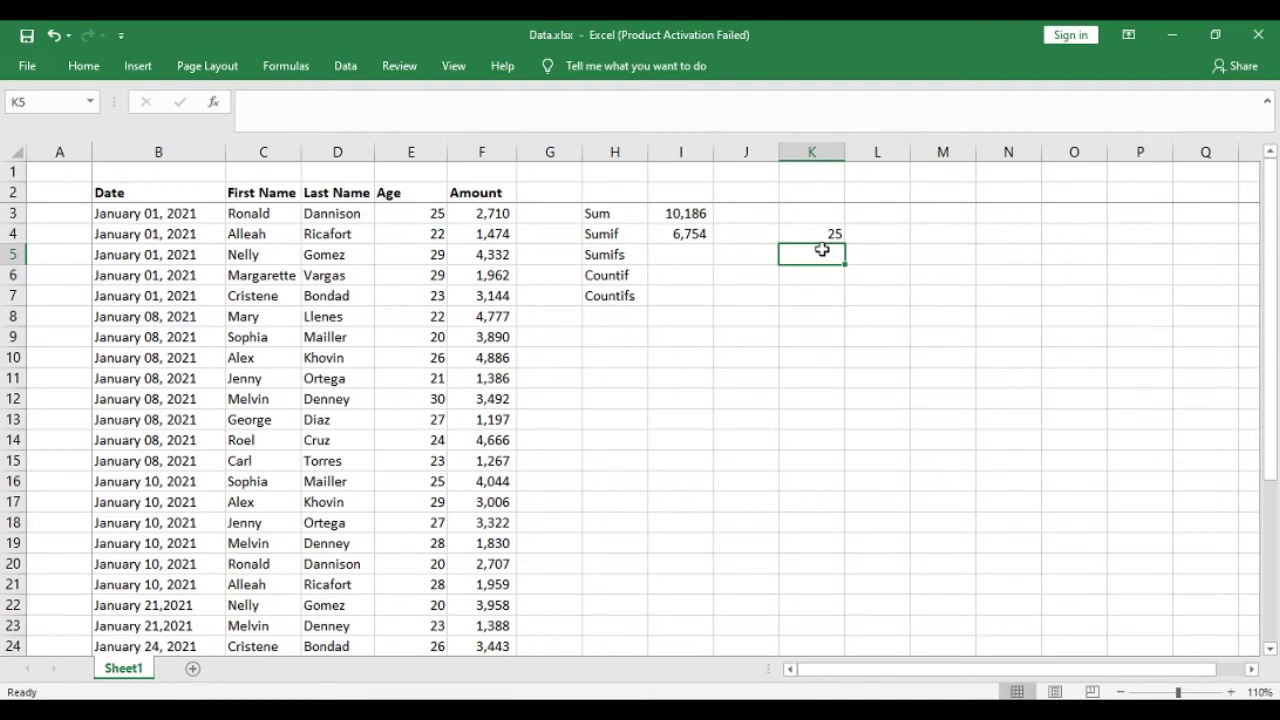
pyautogui.write('30')
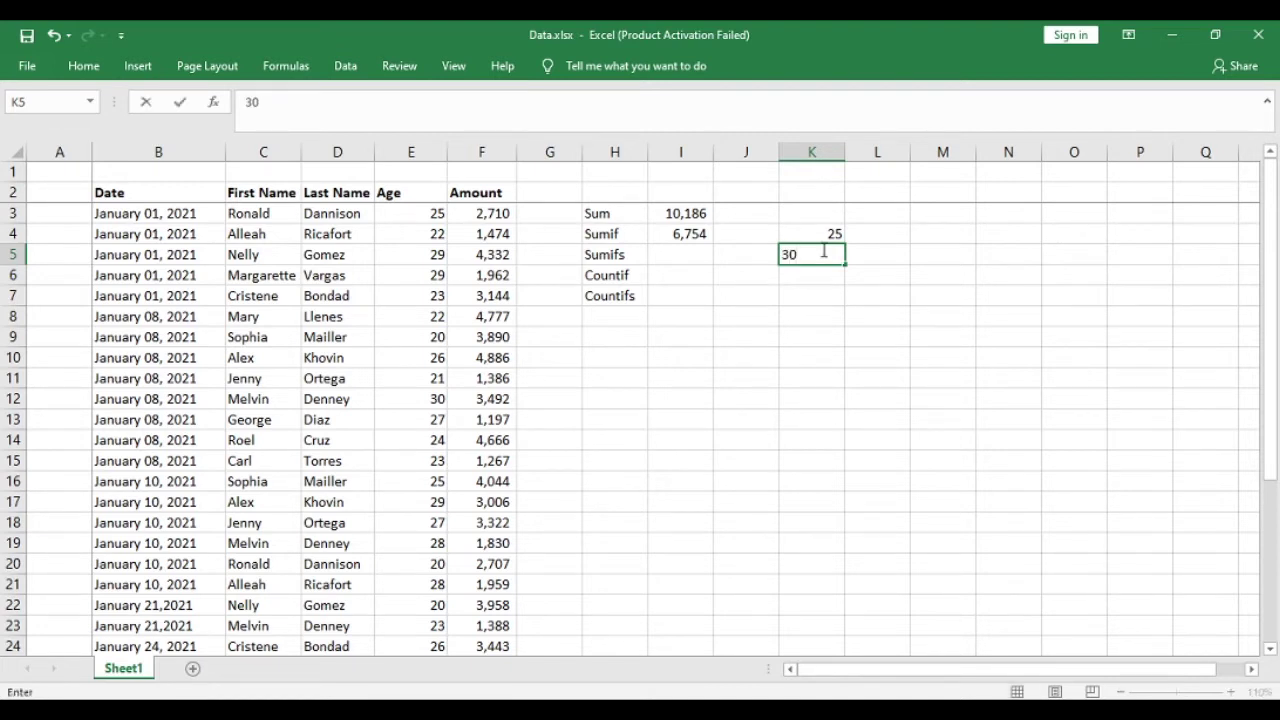
pyautogui.press('Return')
pyautogui.press('Right')
pyautogui.press('Up')
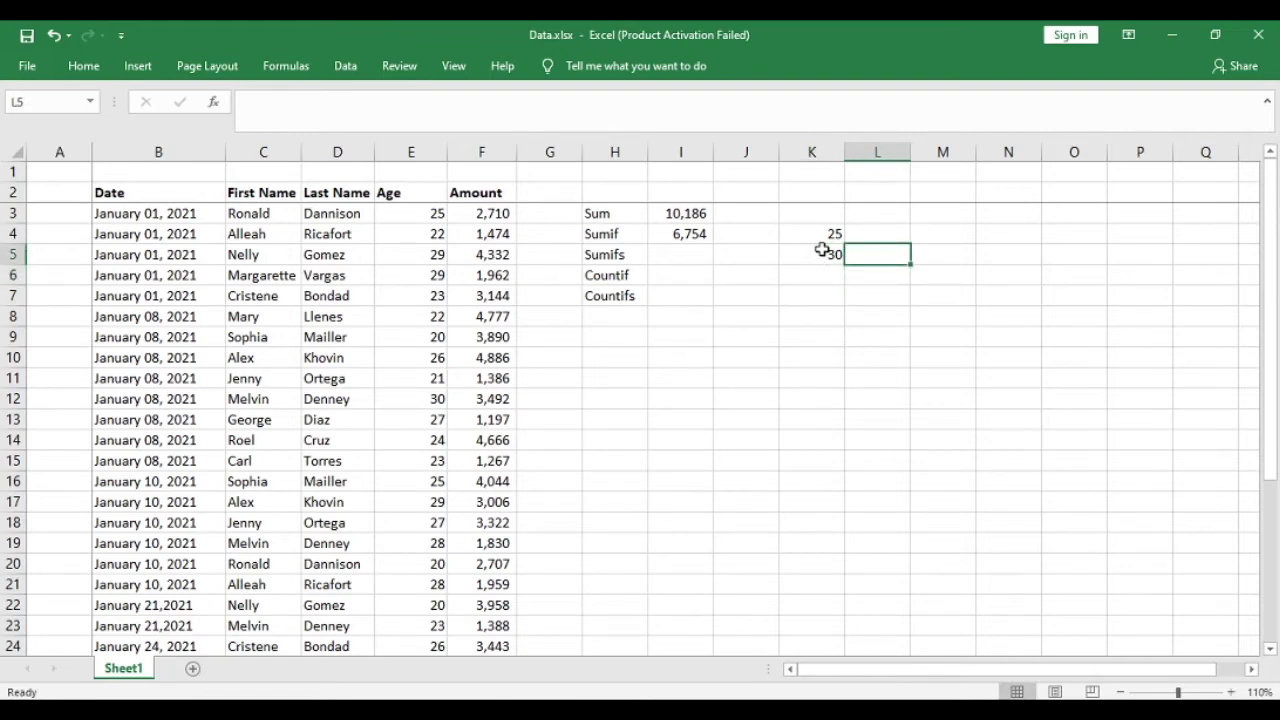
pyautogui.press('capslock')
pyautogui.press('capslock')
pyautogui.write('Ja')
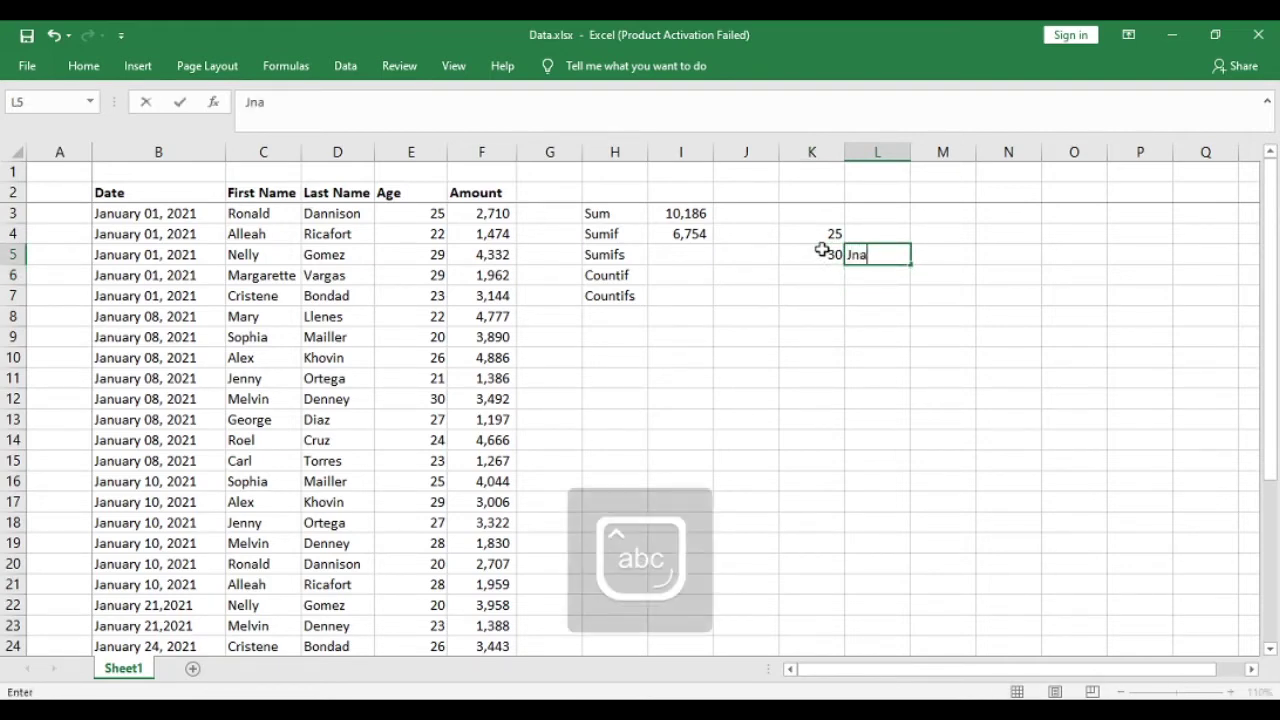
pyautogui.write('nuar')
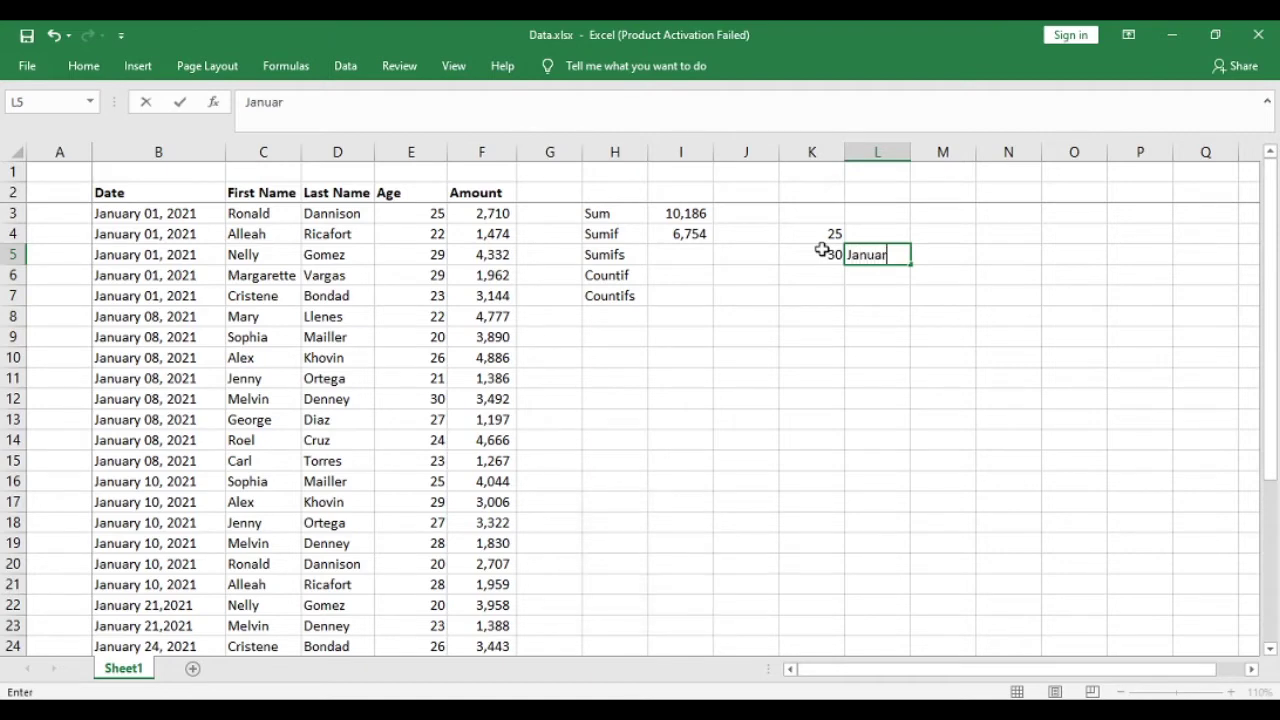
pyautogui.write('y08,2021')
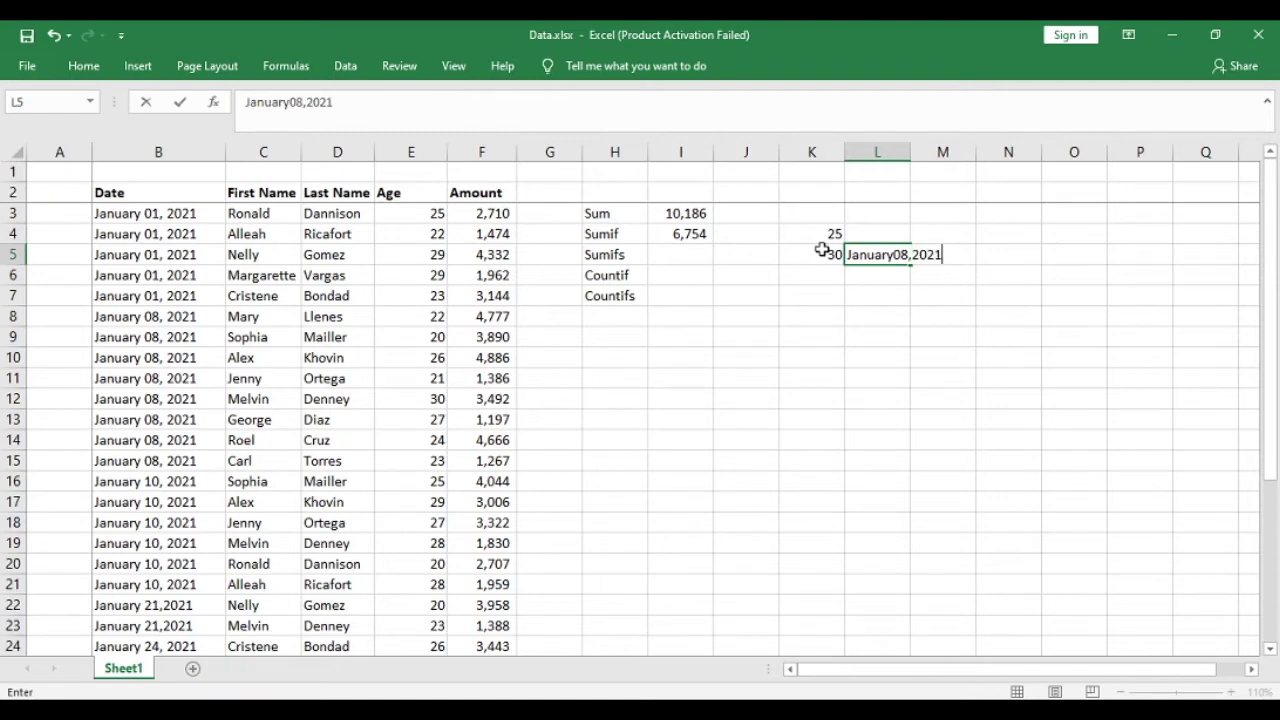
pyautogui.press('Return')
# Correct the spacing of the date in L5 so it reads January 08, 2021.
pyautogui.click(822, 250)
pyautogui.hotkey('shift', 'Right')
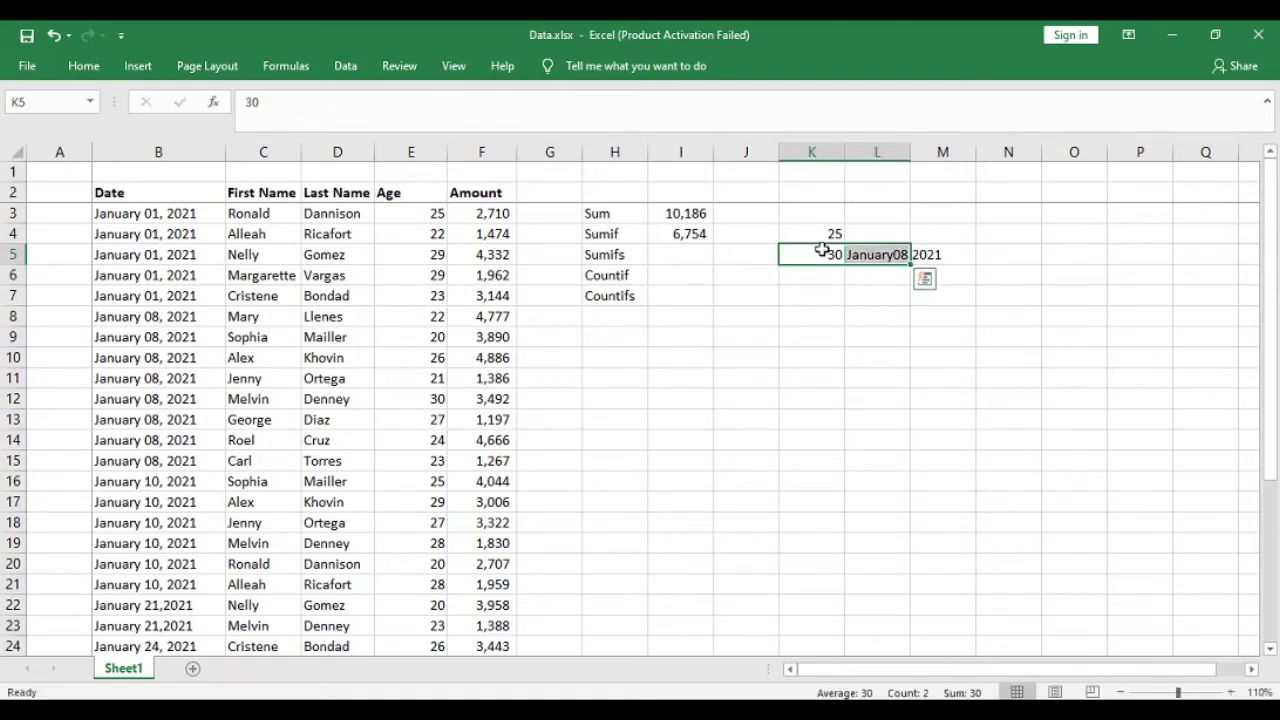
pyautogui.press('Right')
pyautogui.press('F2')
pyautogui.press('Left')
pyautogui.press('Left')
pyautogui.press('Left')
pyautogui.press('Left')
pyautogui.press('Right')
pyautogui.press('Right')
pyautogui.press('Right')
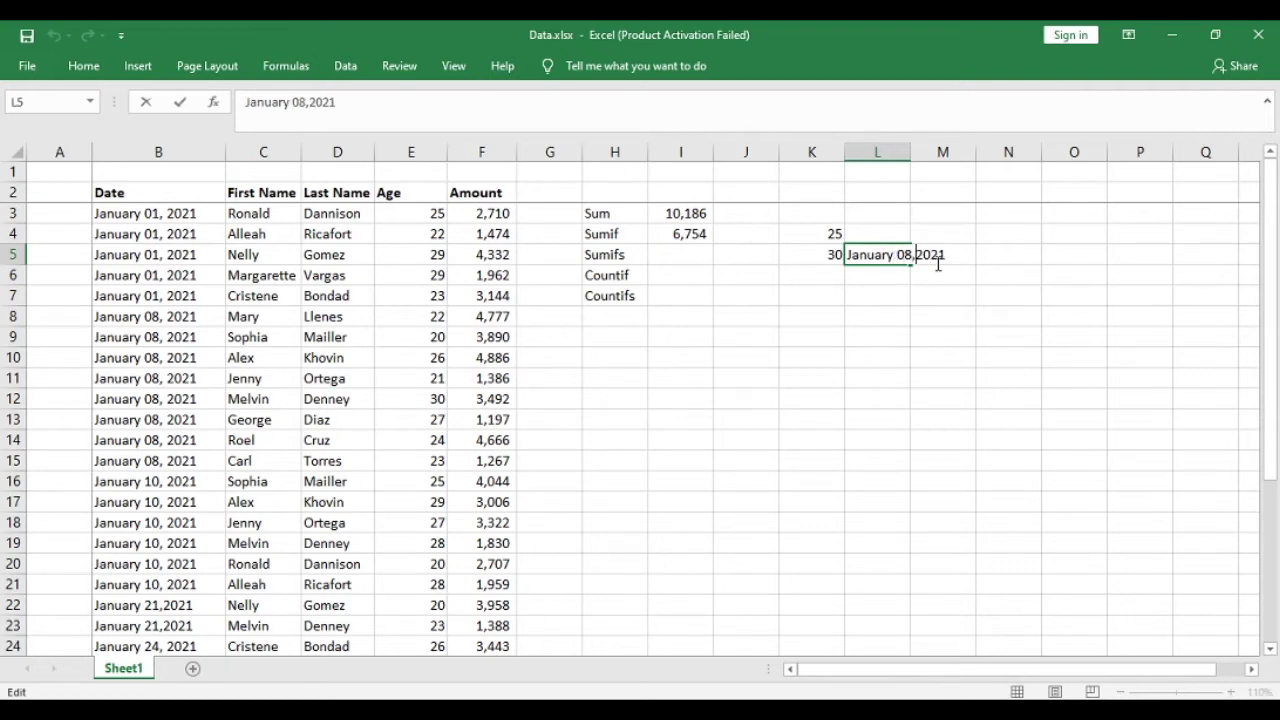
pyautogui.press('Return')
# Examine the Sumifs row and its age and date criteria in K5 and L5.
pyautogui.press('Up')
pyautogui.press('Left')
pyautogui.press('Right')
pyautogui.press('Left')
pyautogui.press('Left')
pyautogui.press('Left')
pyautogui.press('Left')
pyautogui.press('Left')
pyautogui.press('Left')
pyautogui.press('Left')
pyautogui.press('Left')
pyautogui.press('Left')
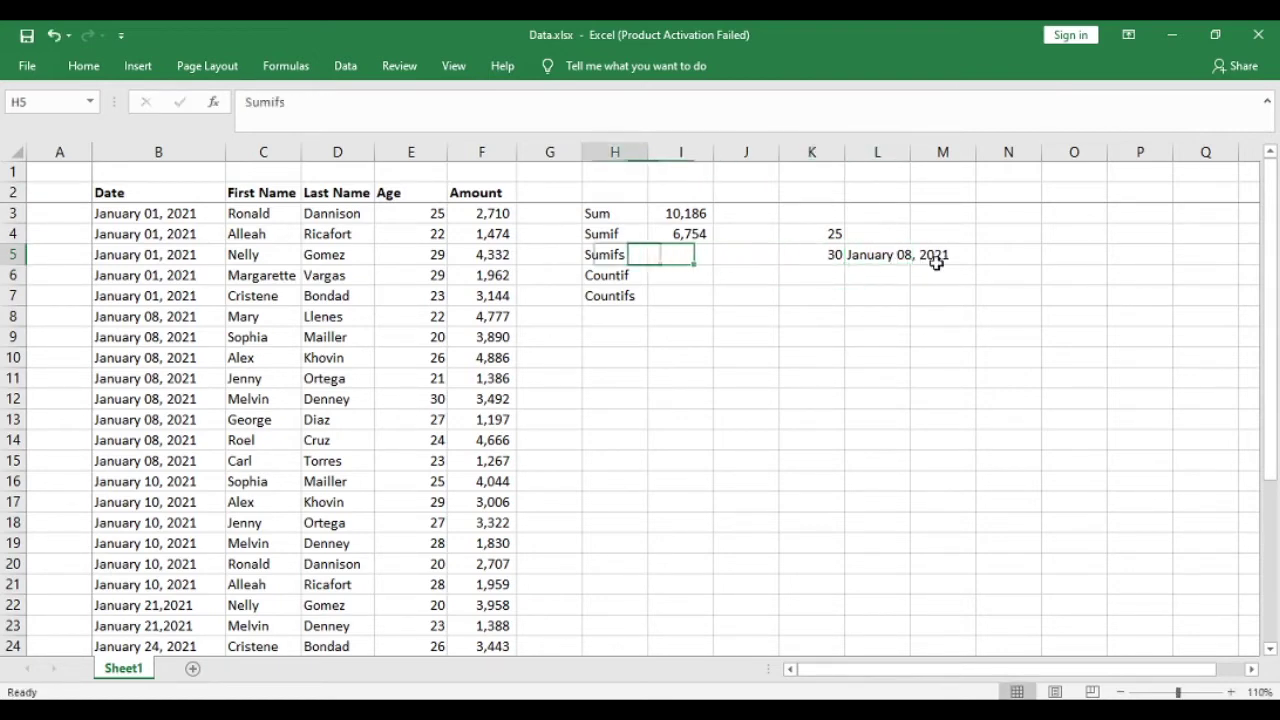
pyautogui.press('Left')
pyautogui.hotkey('ctrl', 'Down')
pyautogui.hotkey('ctrl', 'Up')
pyautogui.press('Right')
pyautogui.press('Up')
pyautogui.press('Right')
pyautogui.press('Right')
pyautogui.press('Down')
pyautogui.press('Right')
pyautogui.press('Right')
pyautogui.press('Right')
pyautogui.press('Right')
pyautogui.press('Right')
pyautogui.press('Right')
pyautogui.press('Down')
pyautogui.press('Down')
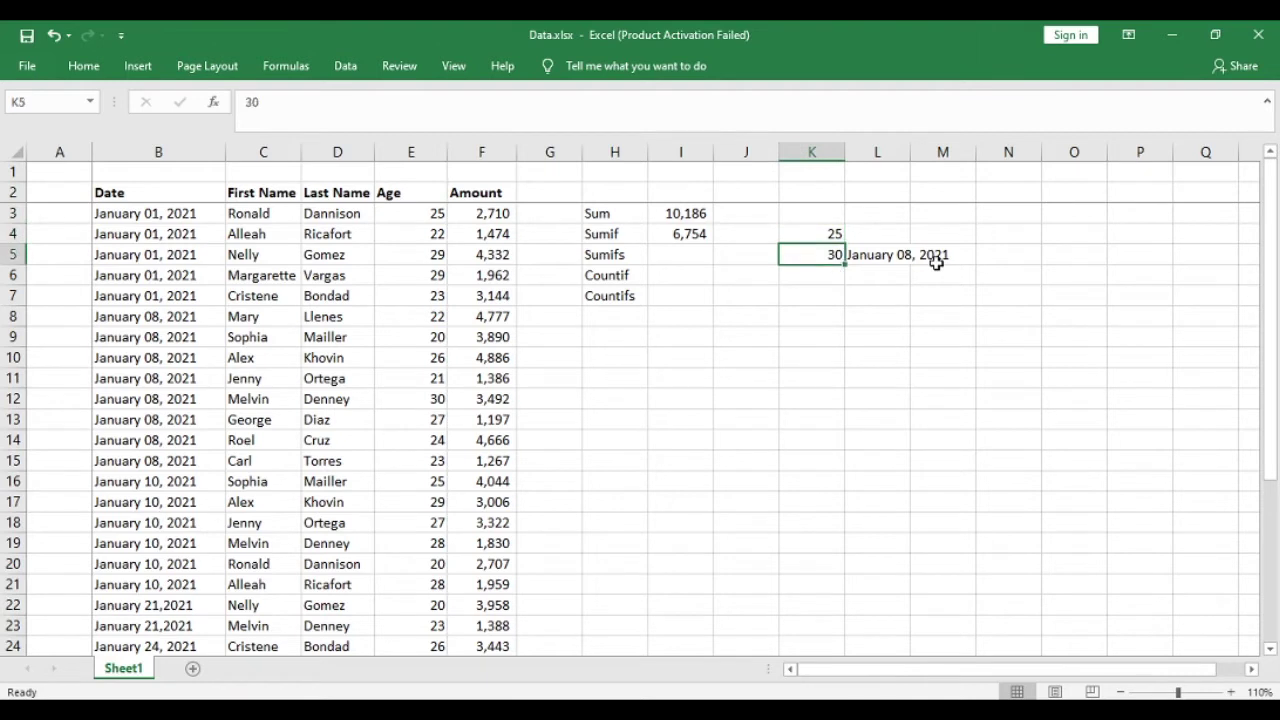
pyautogui.press('Right')
pyautogui.press('Left')
pyautogui.press('Right')
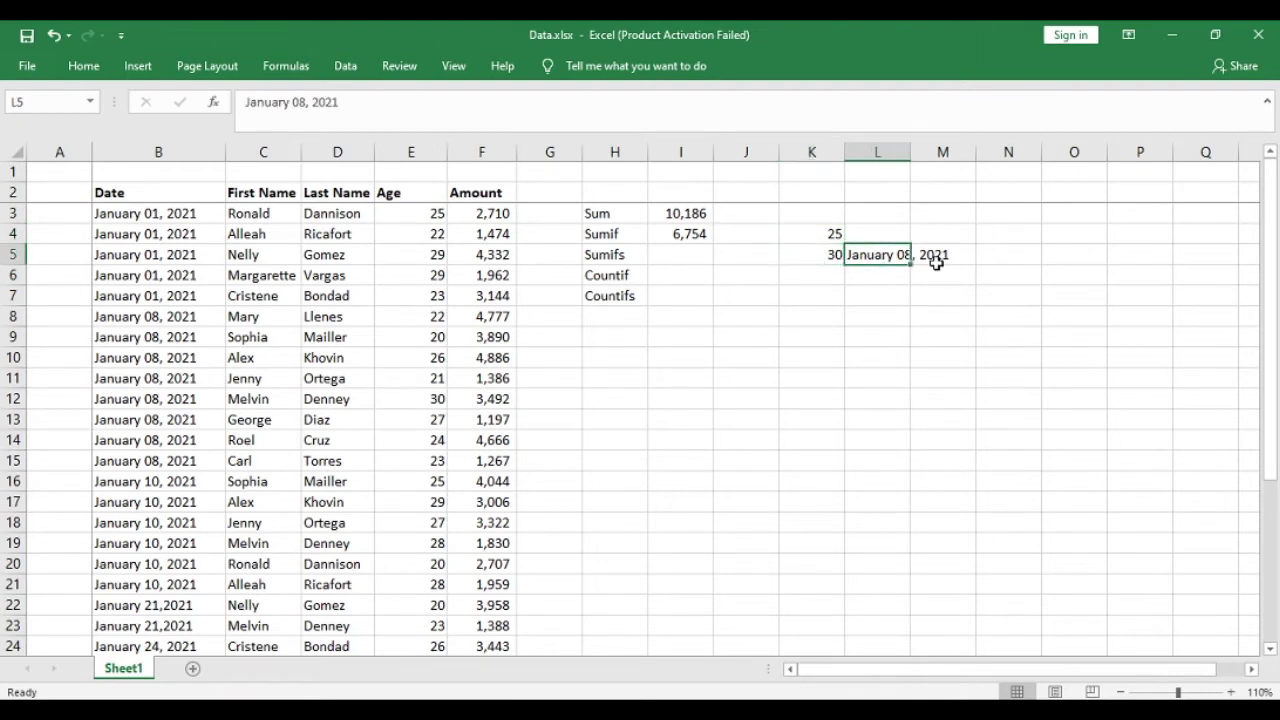
pyautogui.press('Left')
pyautogui.press('Left')
pyautogui.press('Right')
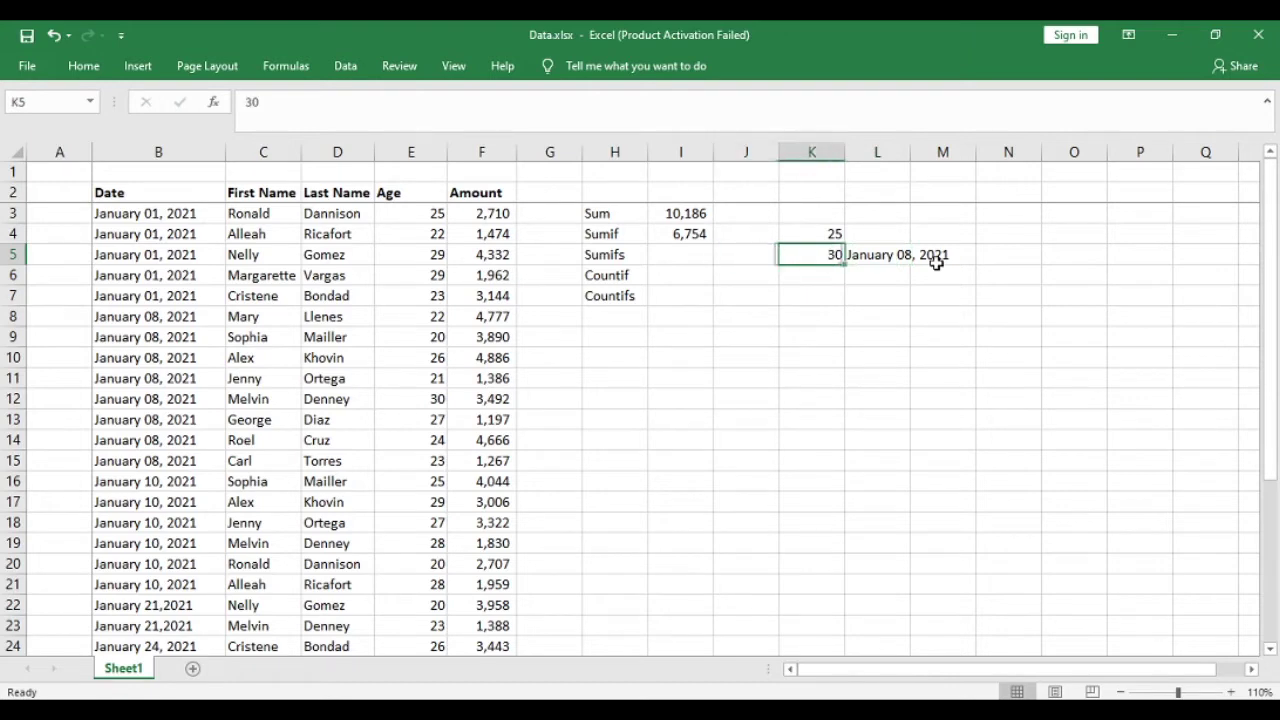
# In I5, total the Amount column for rows matching the age in K5 and the date in L5, using =SUMIFS(F:F,E:E,K5,B:B,L5).
pyautogui.click(936, 261)
pyautogui.press('Left')
pyautogui.press('Left')
pyautogui.press('Left')
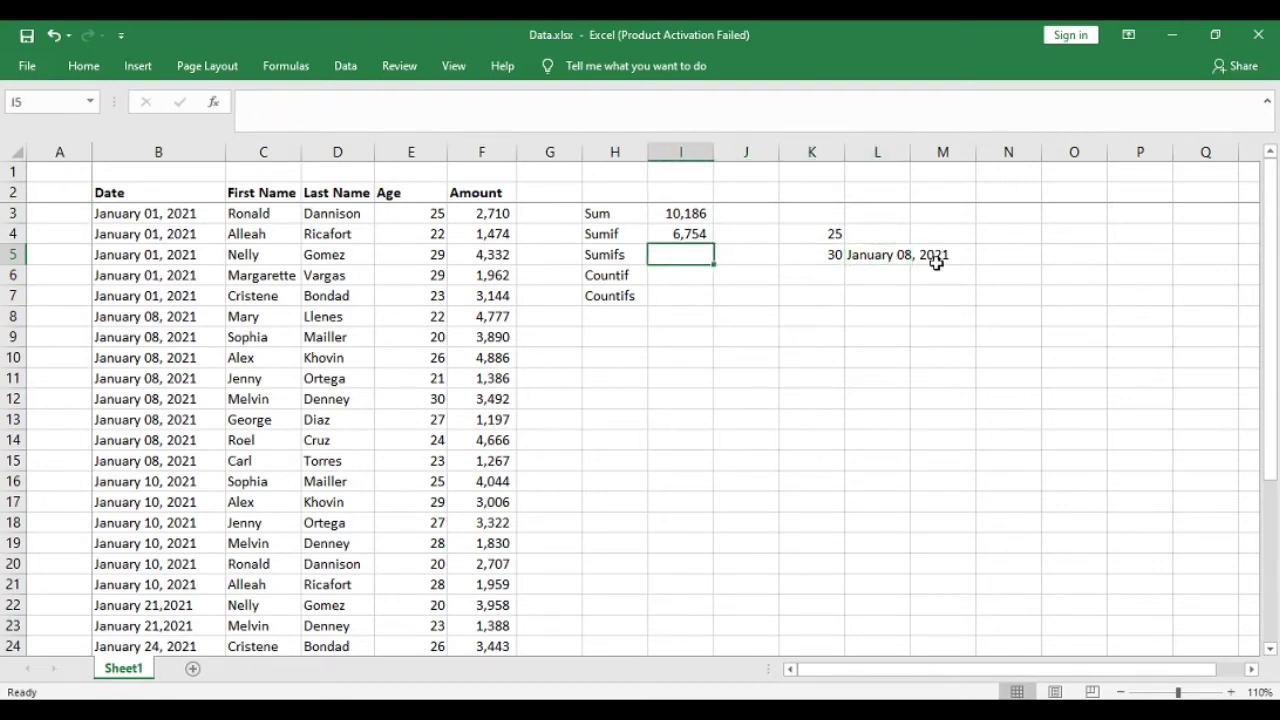
pyautogui.write('=')
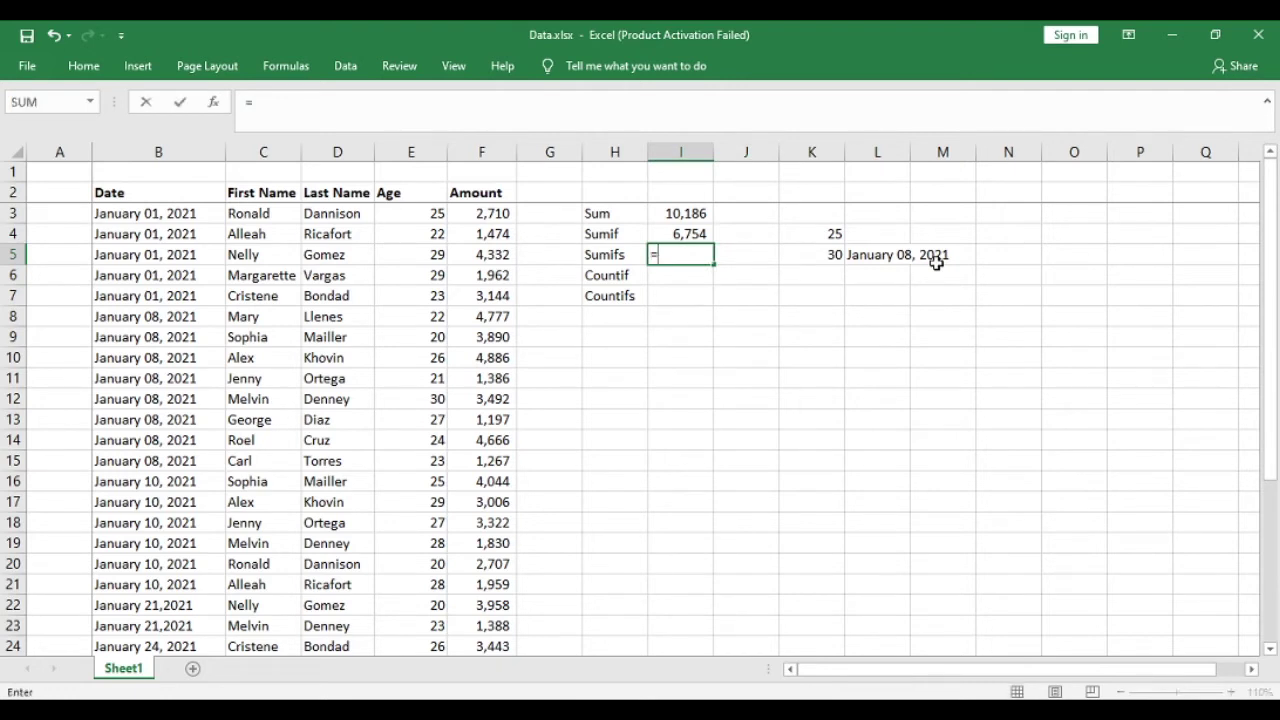
pyautogui.write('sumifs(')
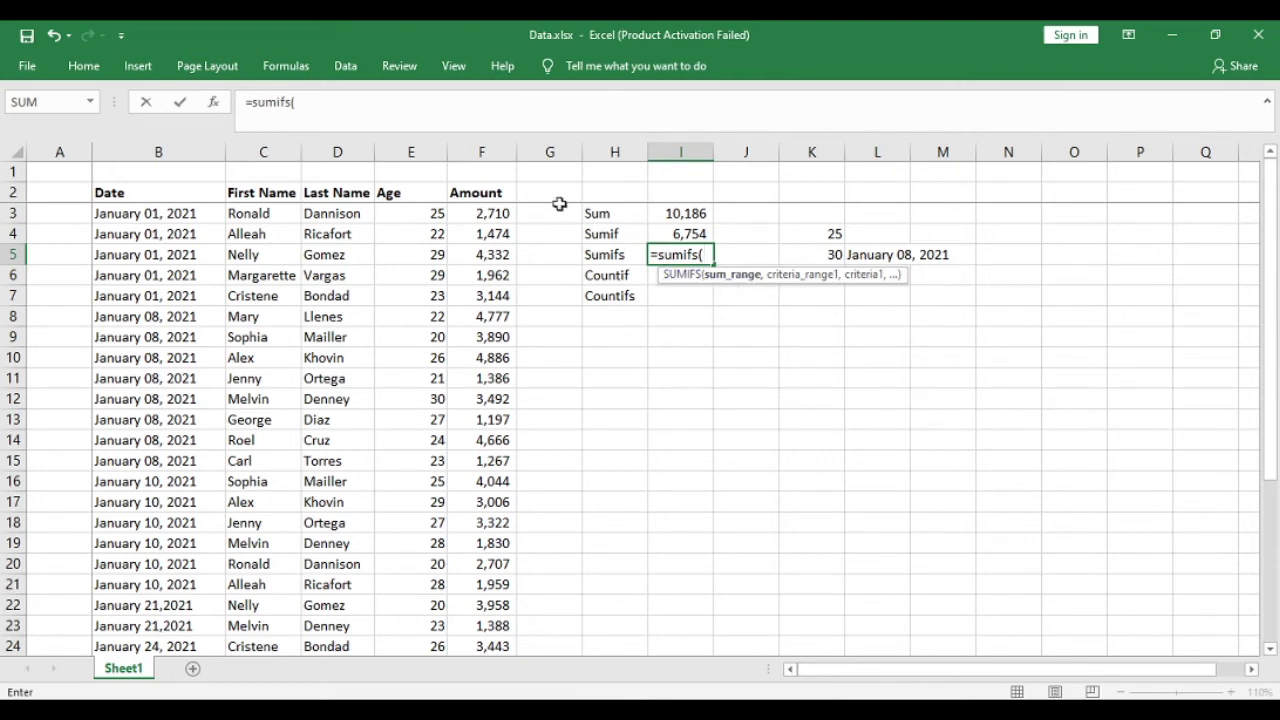
pyautogui.click(495, 149)
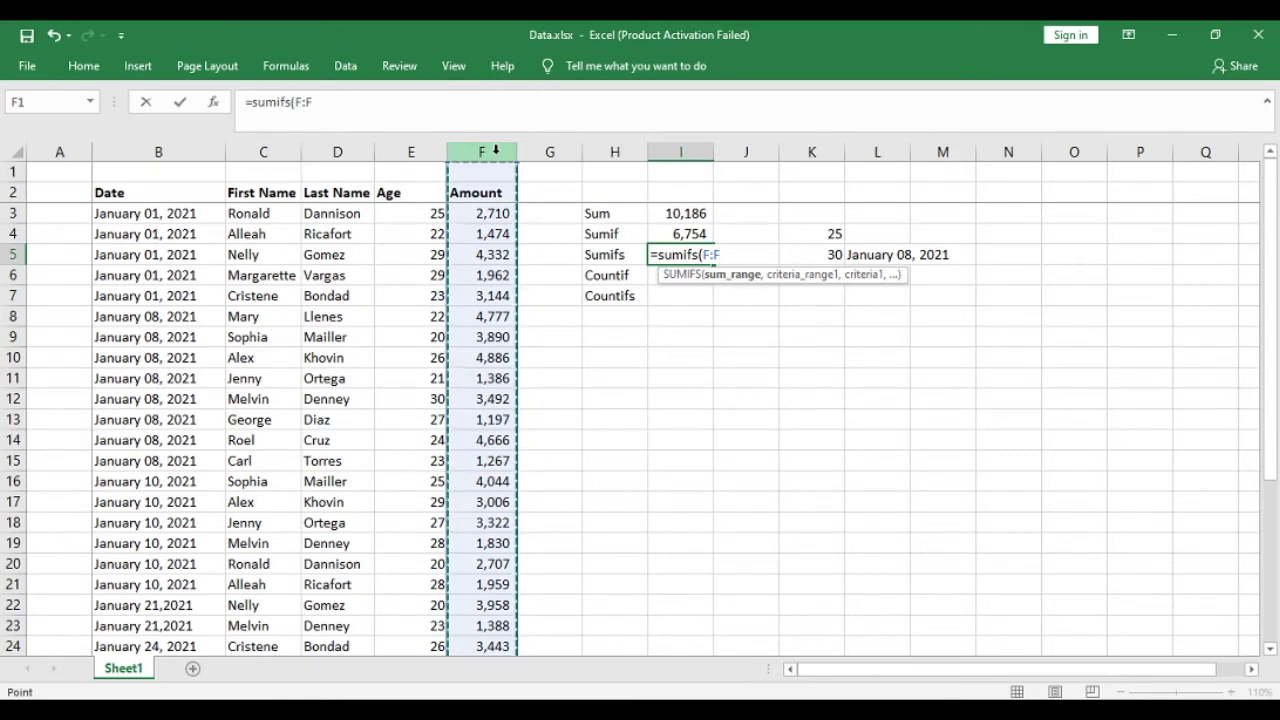
pyautogui.write(',')
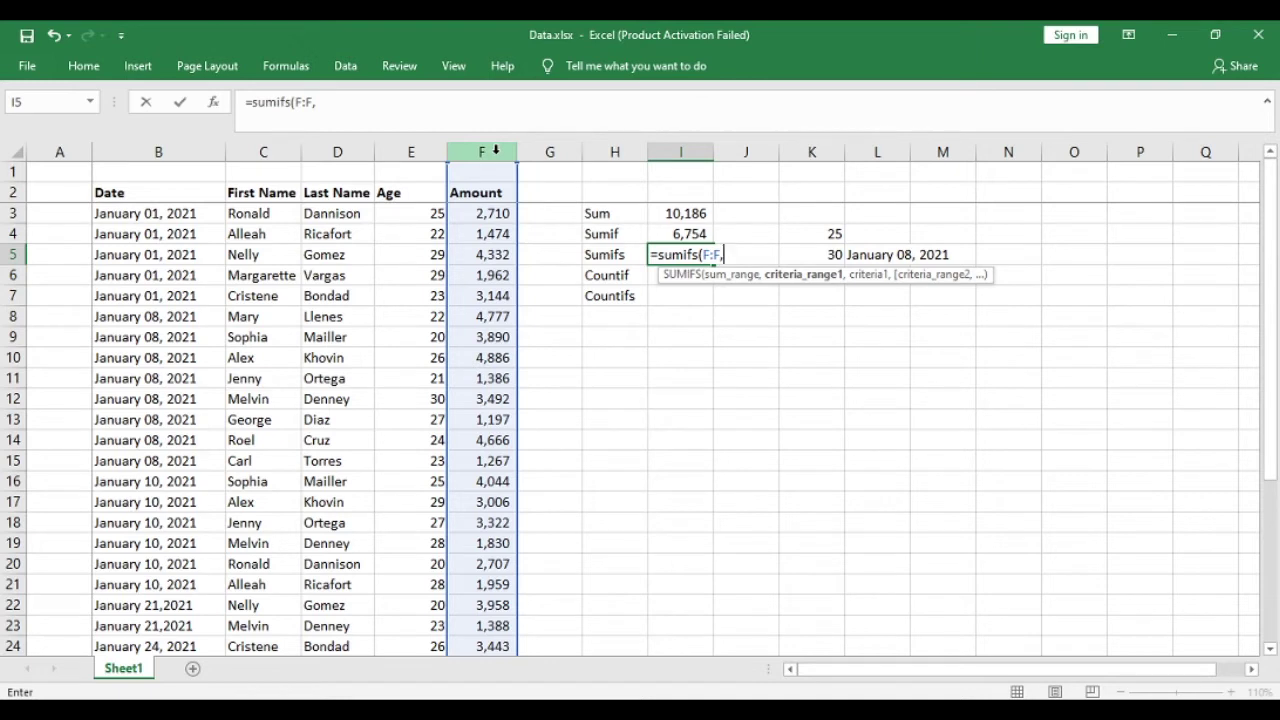
pyautogui.click(387, 148)
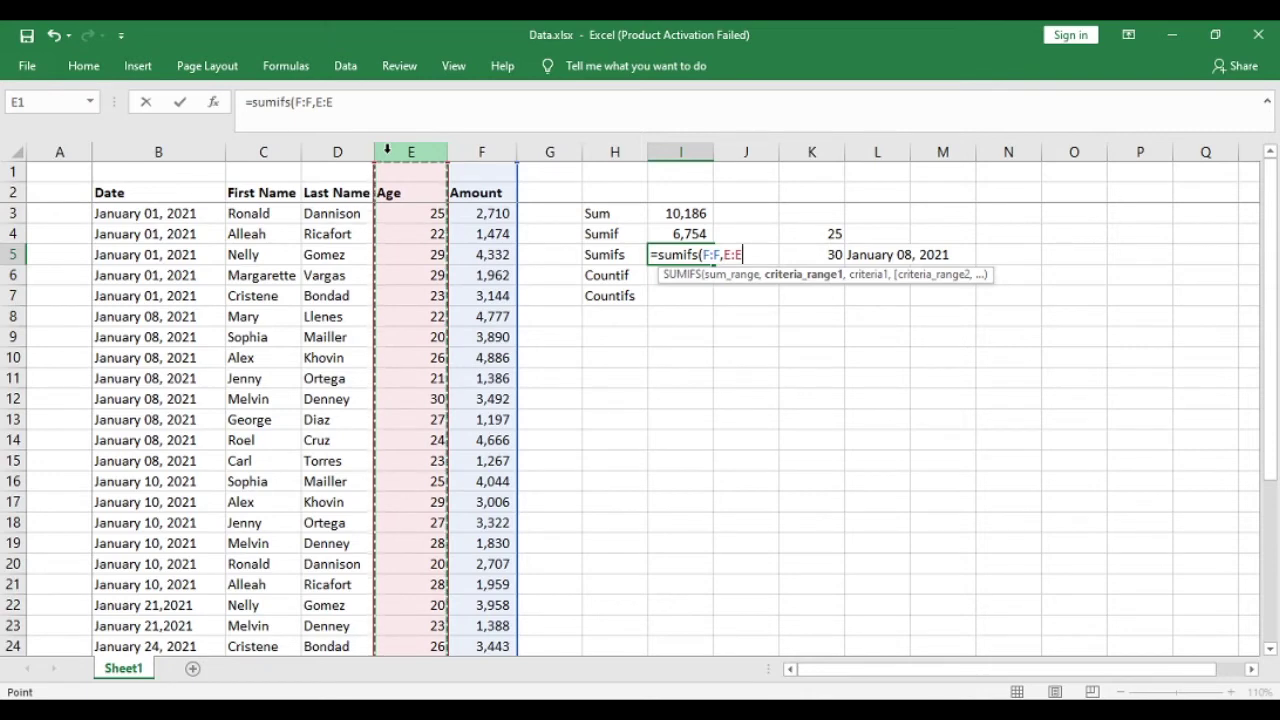
pyautogui.write(',')
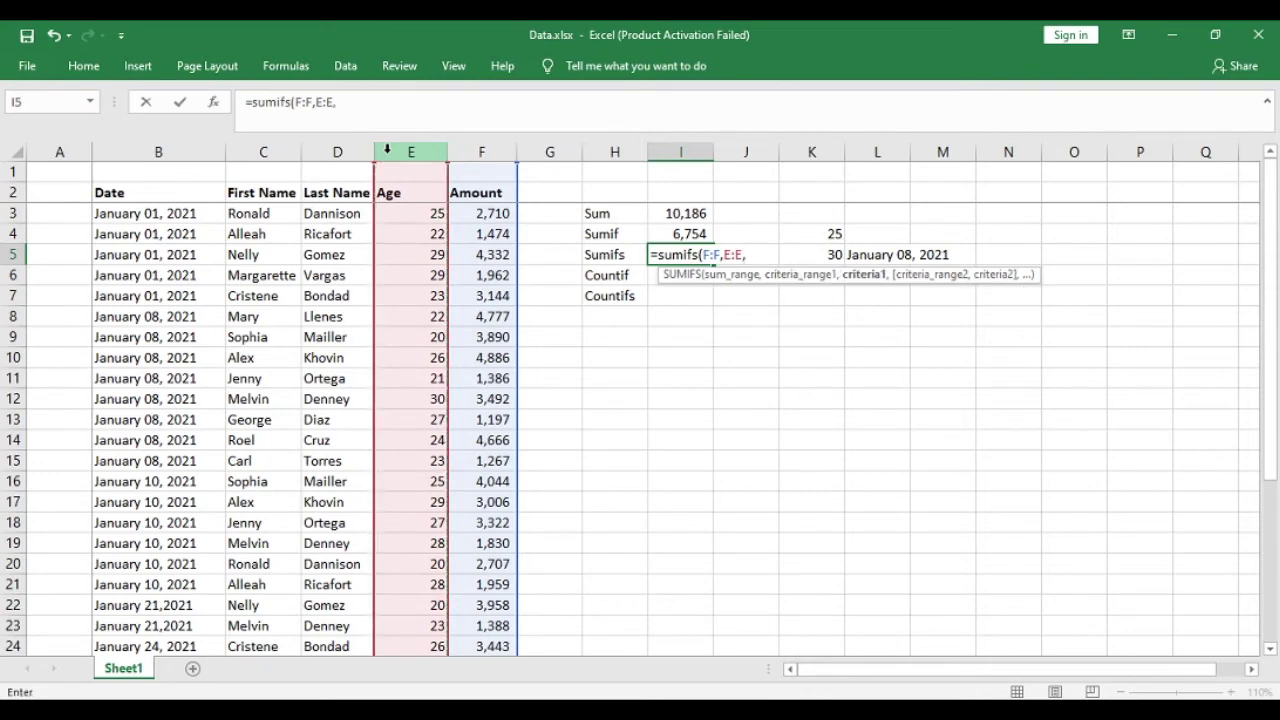
pyautogui.click(815, 255)
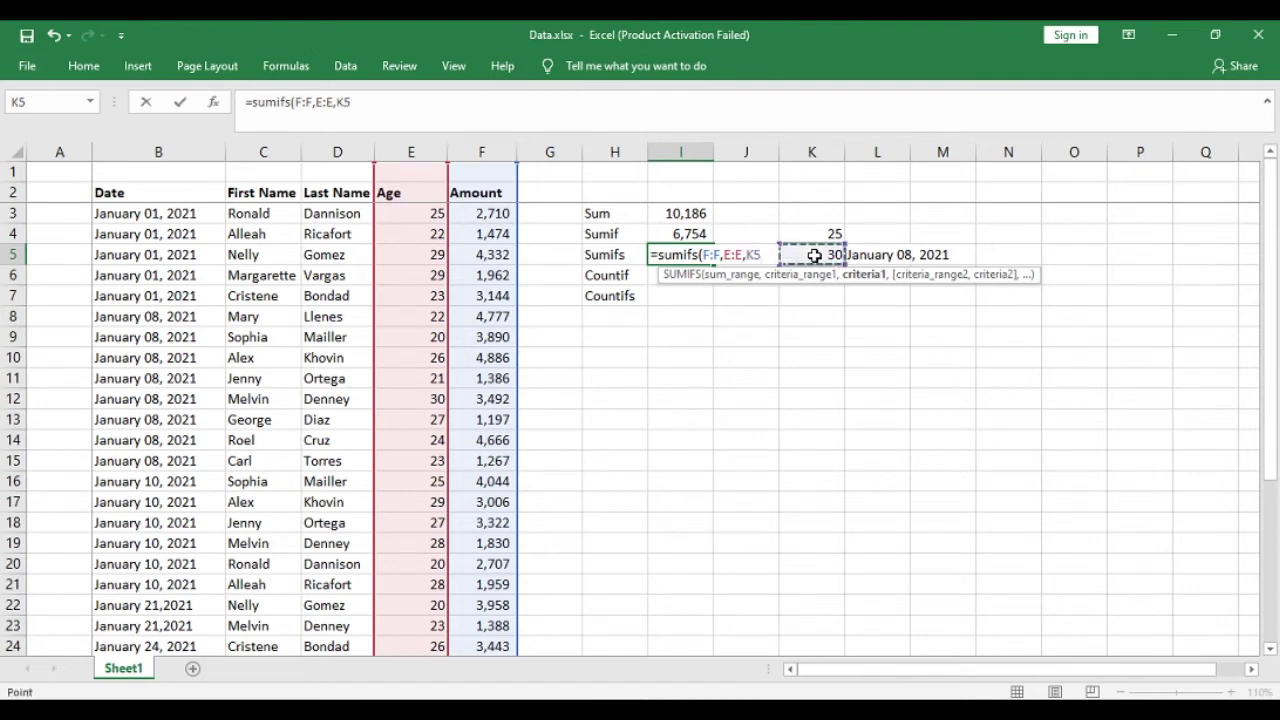
pyautogui.write(',')
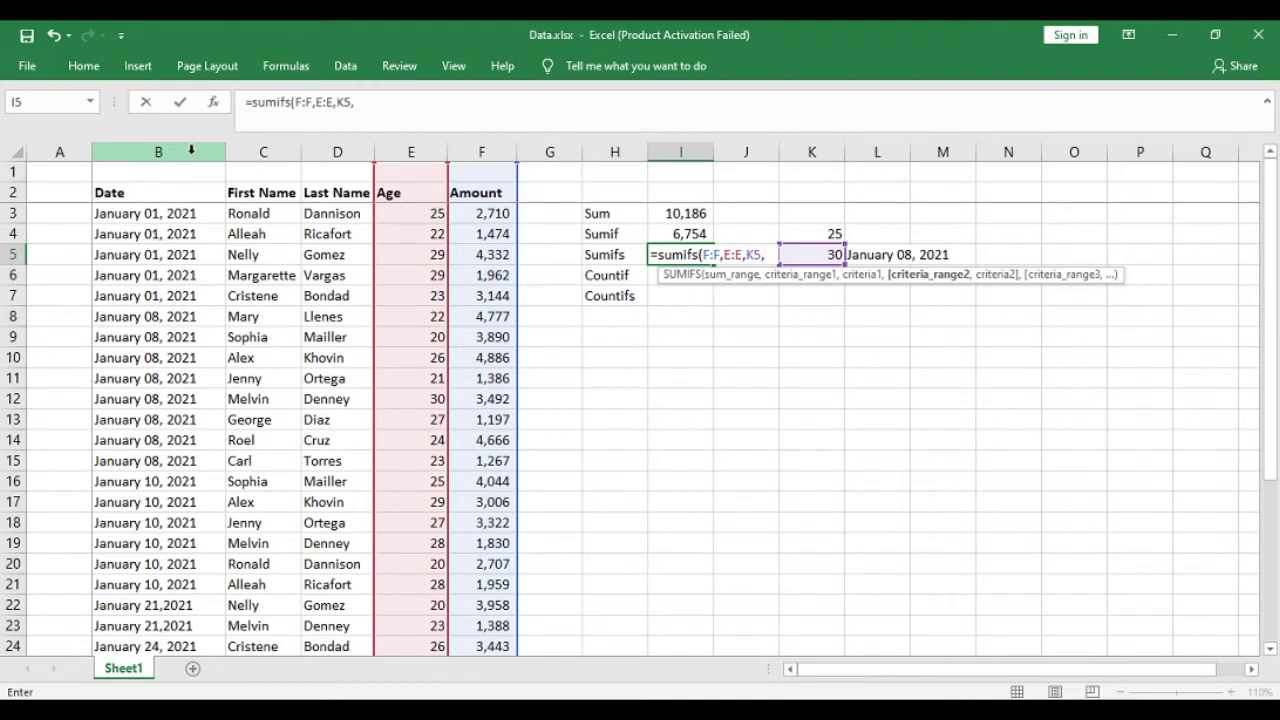
pyautogui.click(191, 149)
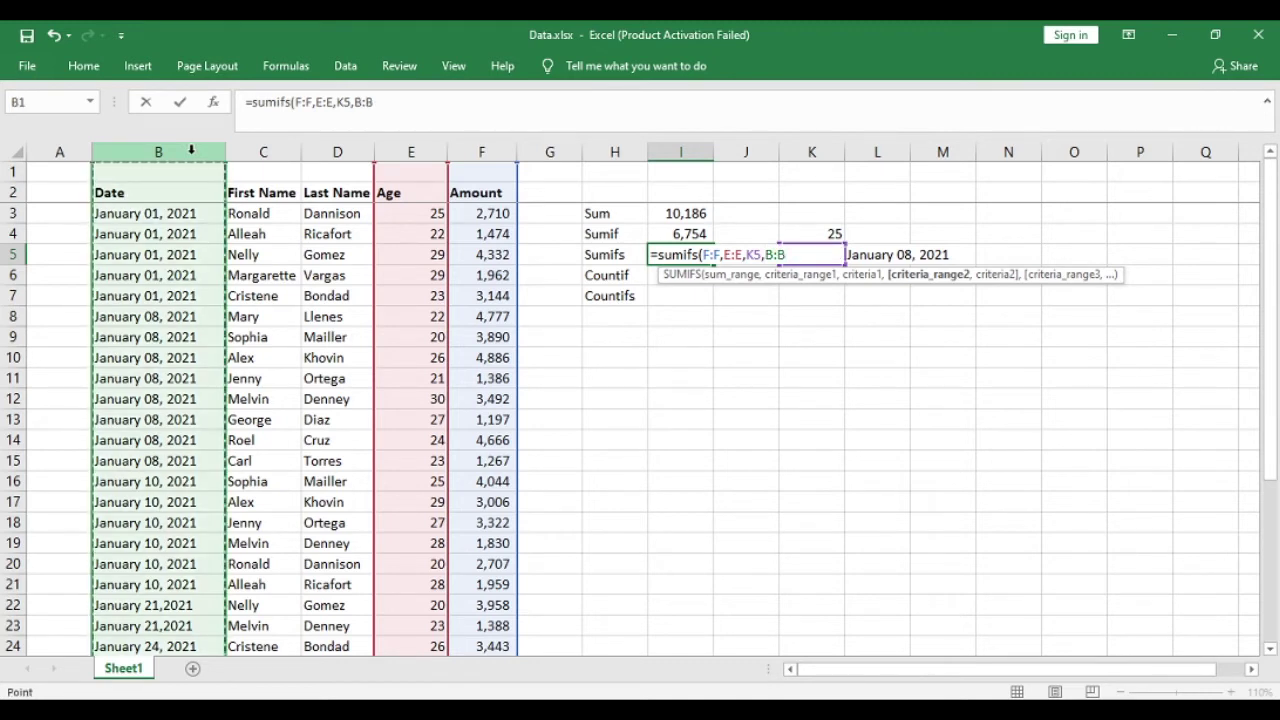
pyautogui.write(',')
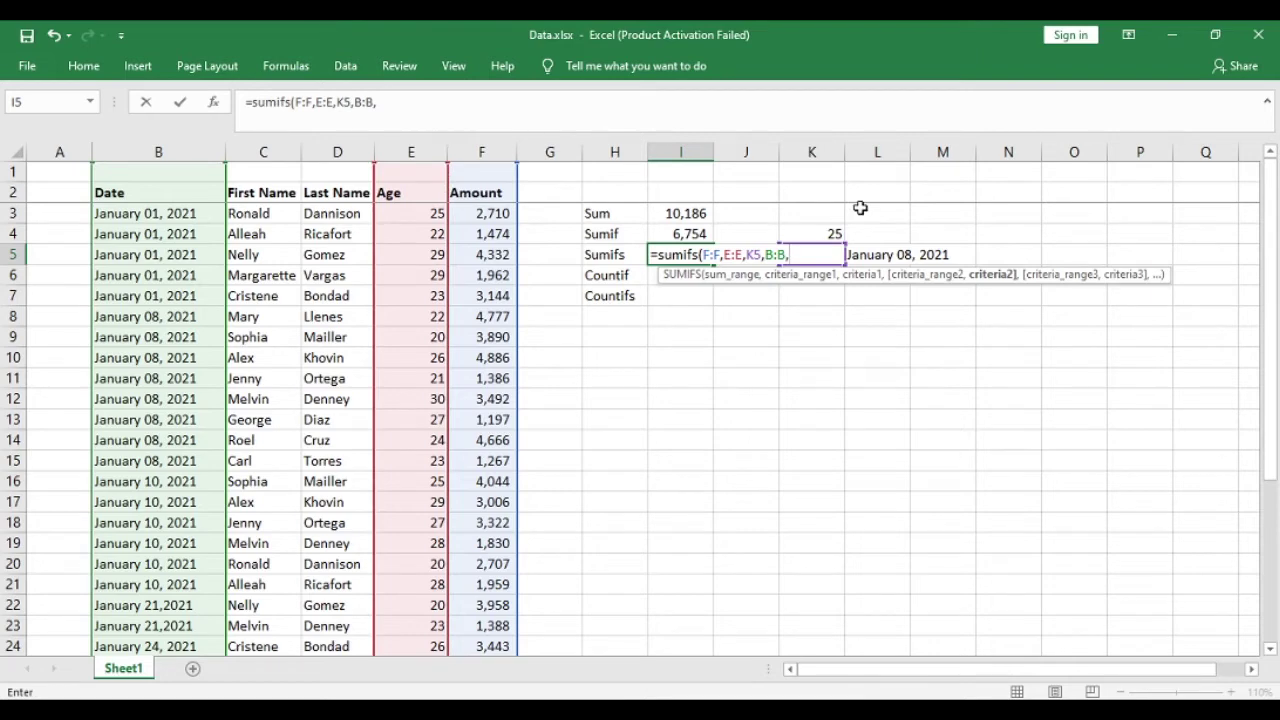
pyautogui.click(884, 256)
pyautogui.press('Return')
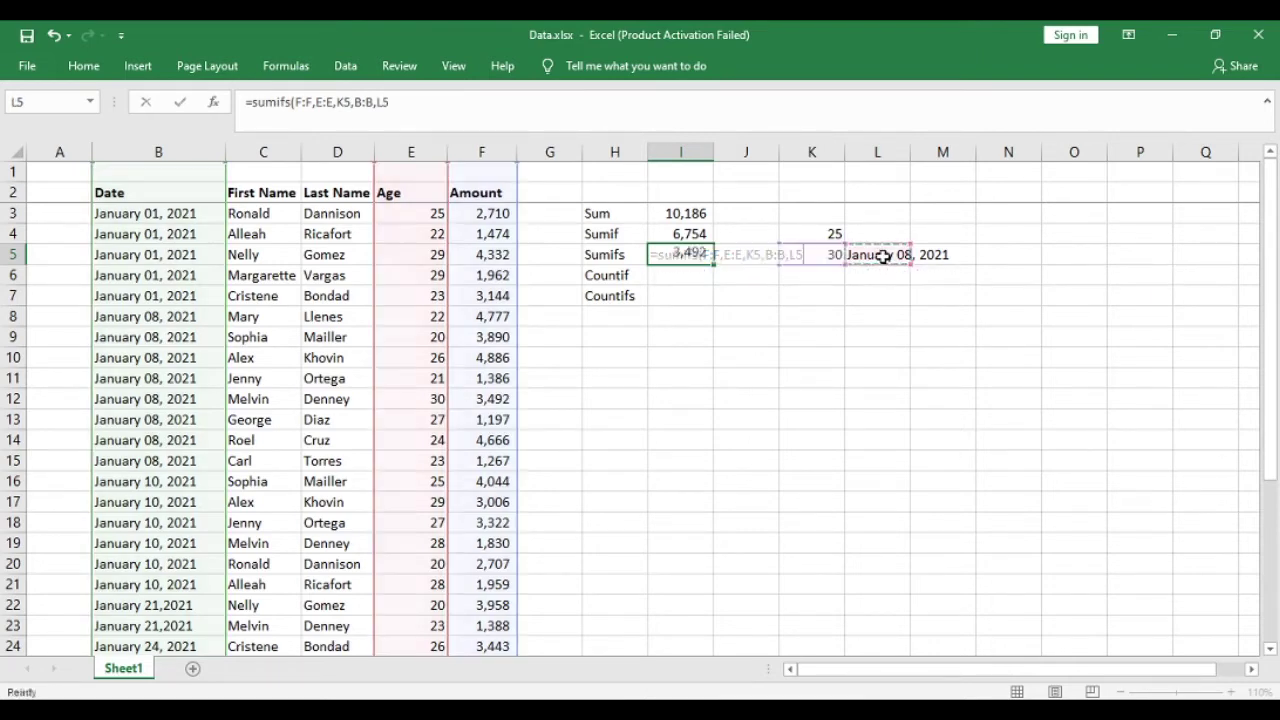
pyautogui.press('Up')
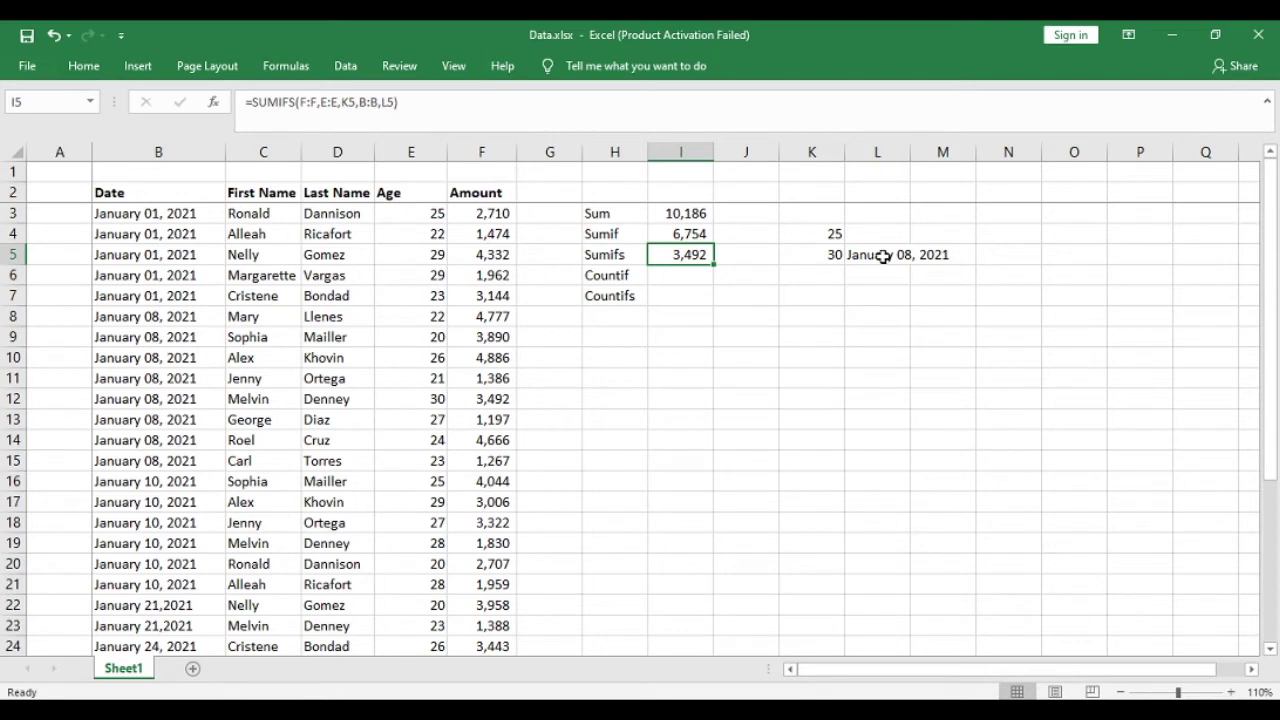
# Enter the first name from C3 in K6 as the criterion for the Countif row.
pyautogui.press('Right')
pyautogui.press('Right')
pyautogui.press('Right')
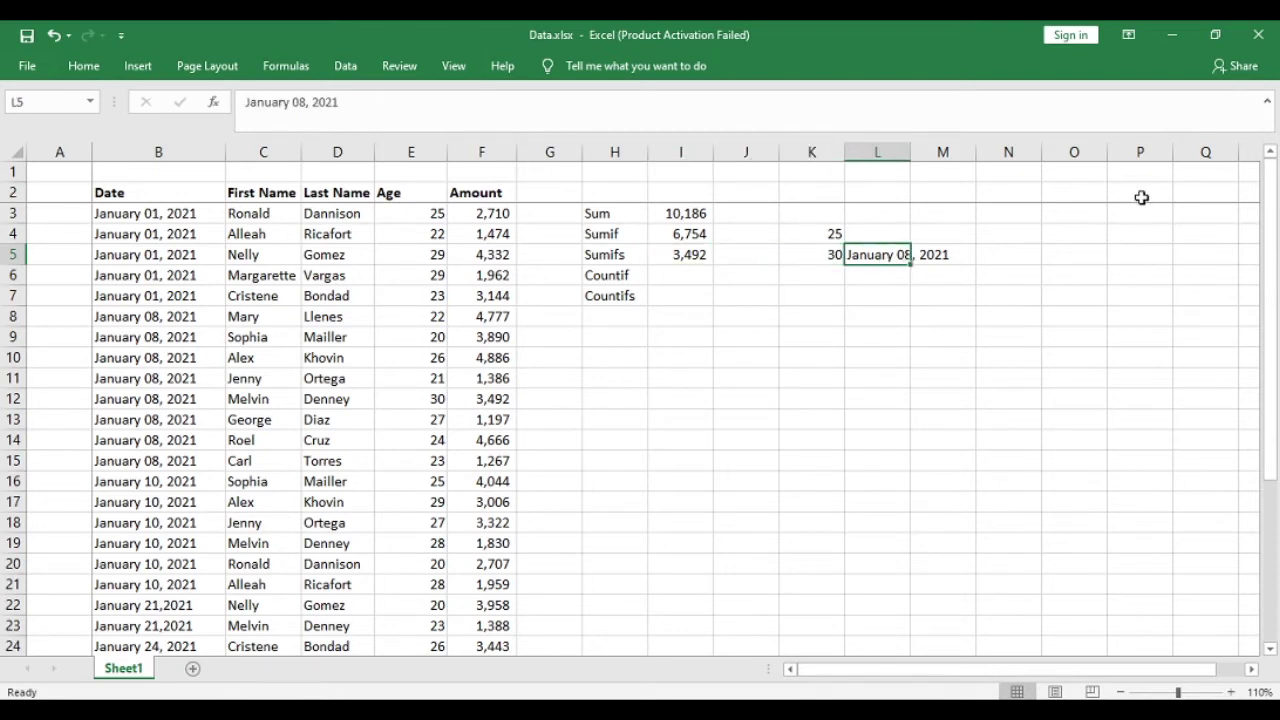
pyautogui.press('Down')
pyautogui.press('Left')
pyautogui.press('Left')
pyautogui.press('Left')
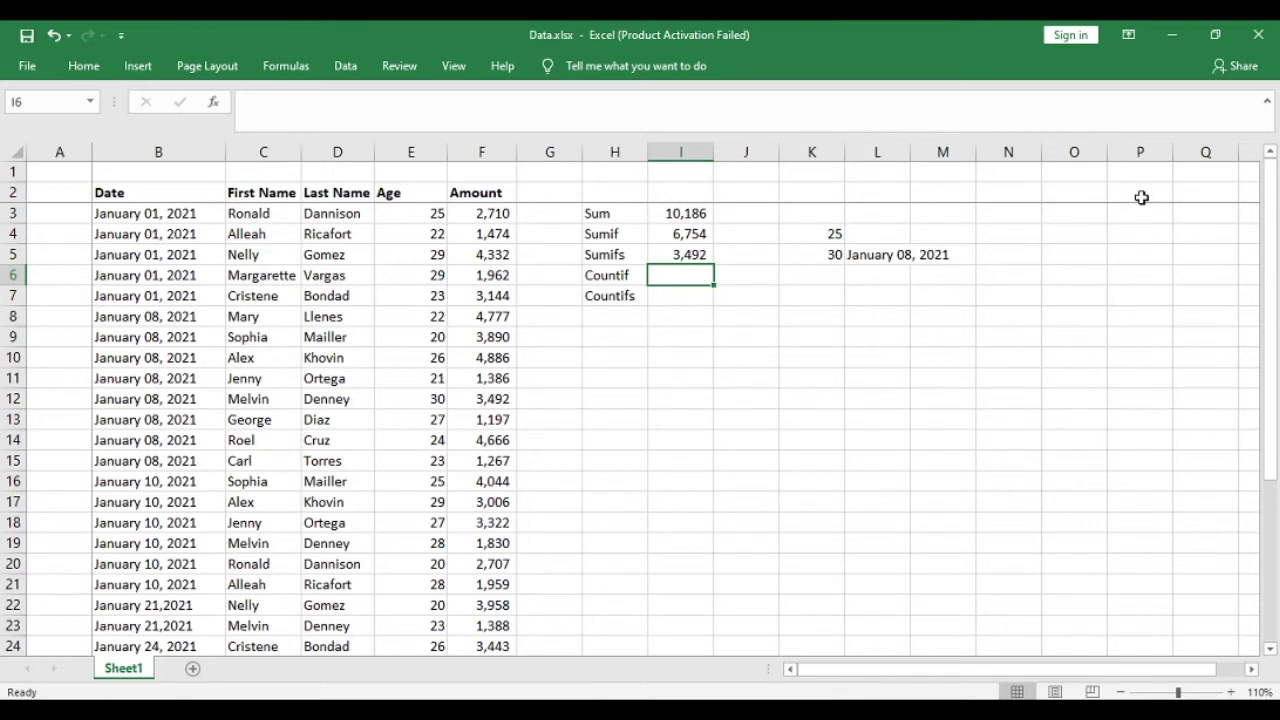
pyautogui.press('Left')
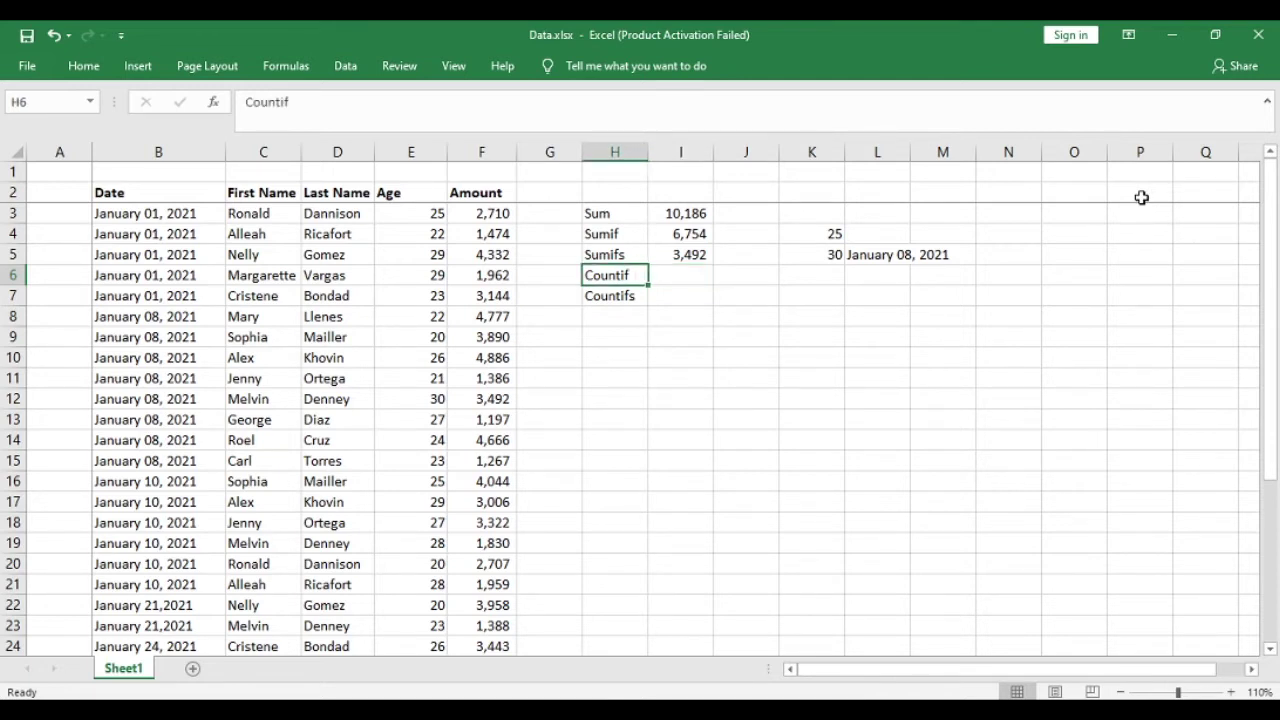
pyautogui.press('Right')
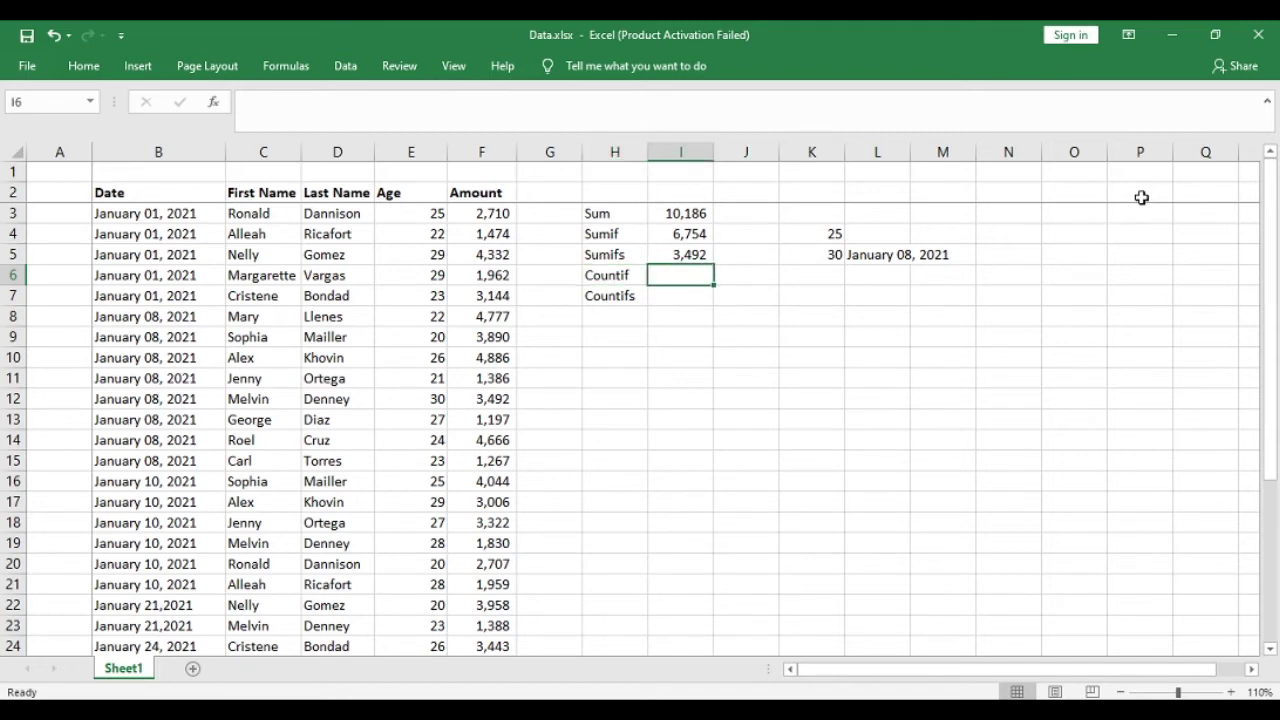
pyautogui.press('Right')
pyautogui.press('Right')
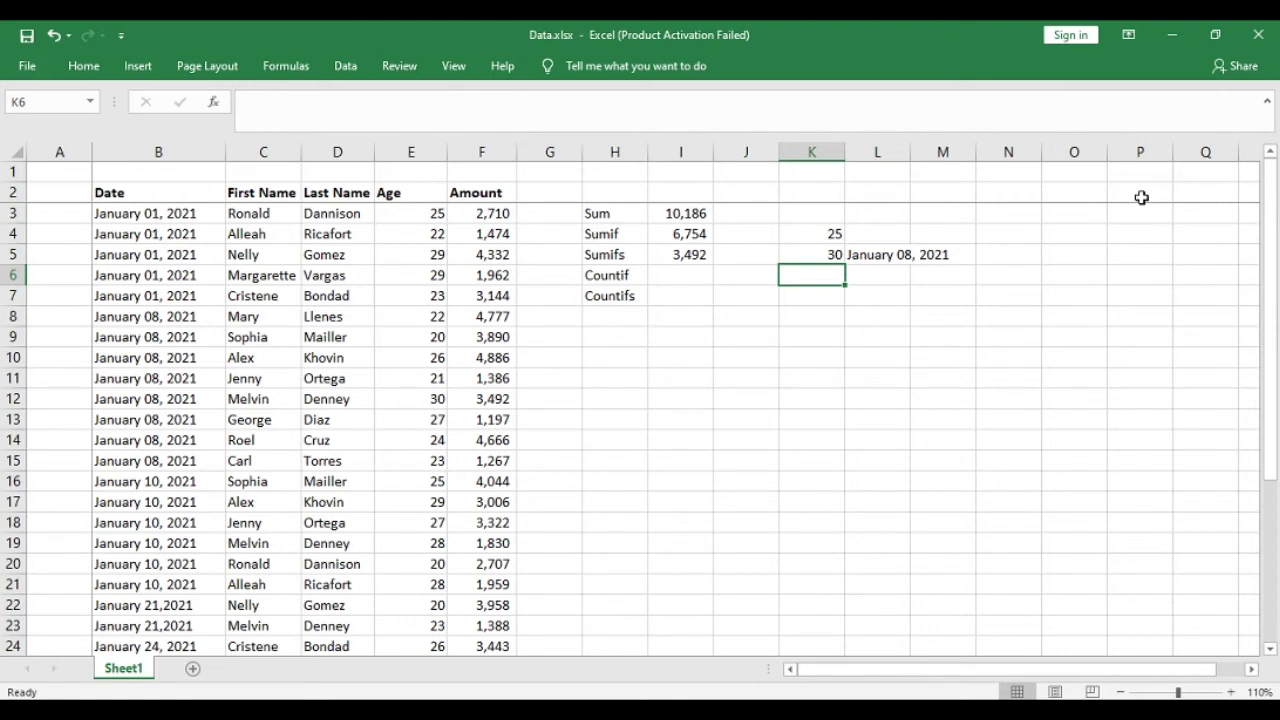
pyautogui.write('Rona')
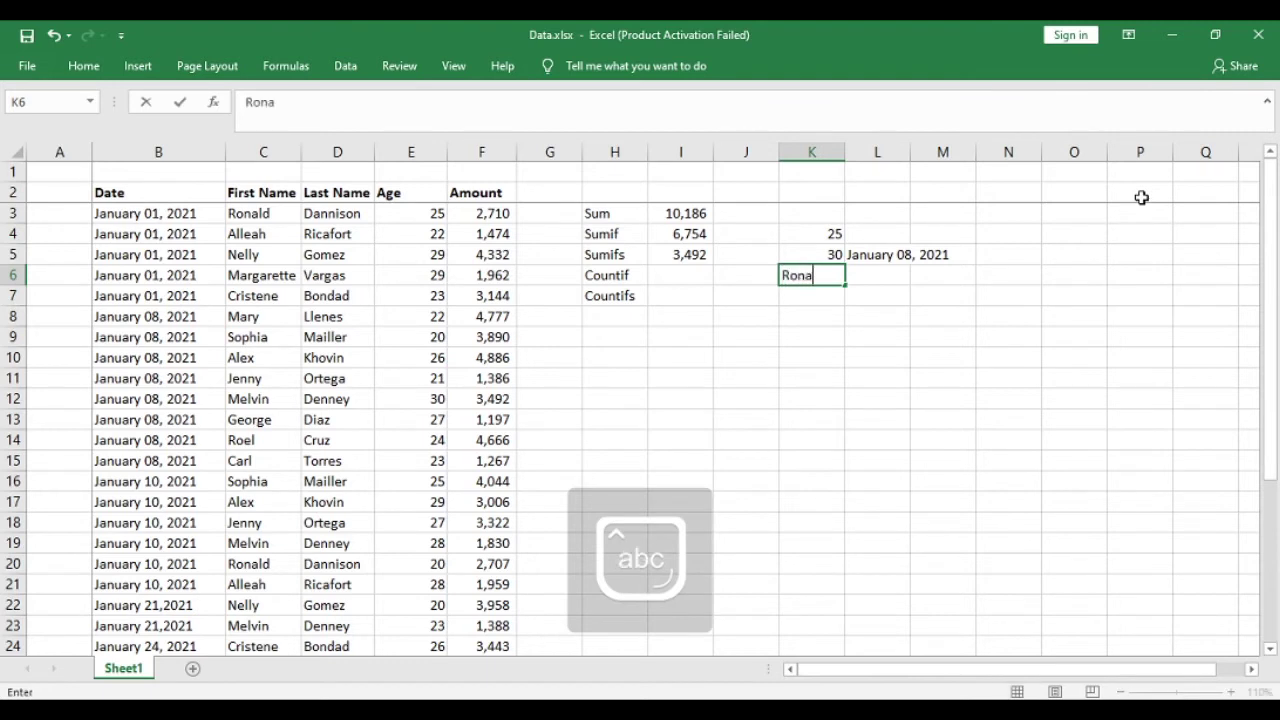
pyautogui.write('ld')
pyautogui.press('Return')
# In I6, count the First Name entries that match K6, using =COUNTIF(C:C,K6).
pyautogui.press('Up')
pyautogui.press('Left')
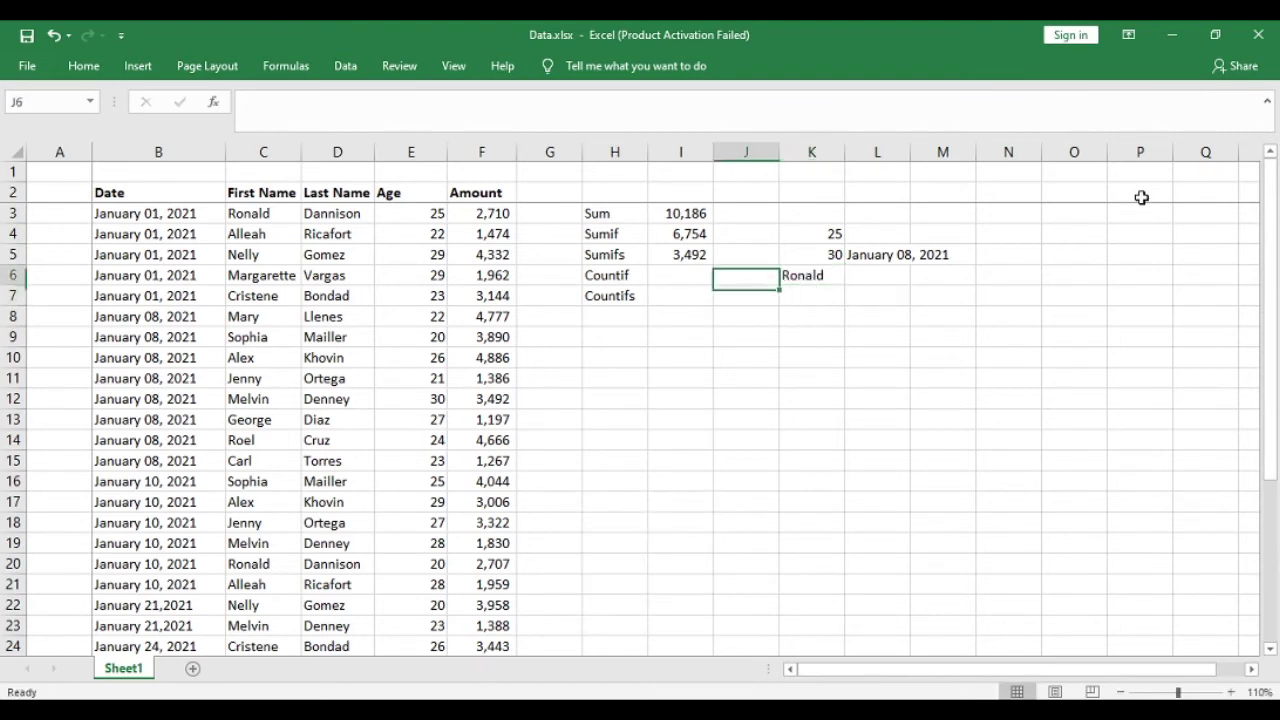
pyautogui.press('Left')
pyautogui.write('=')
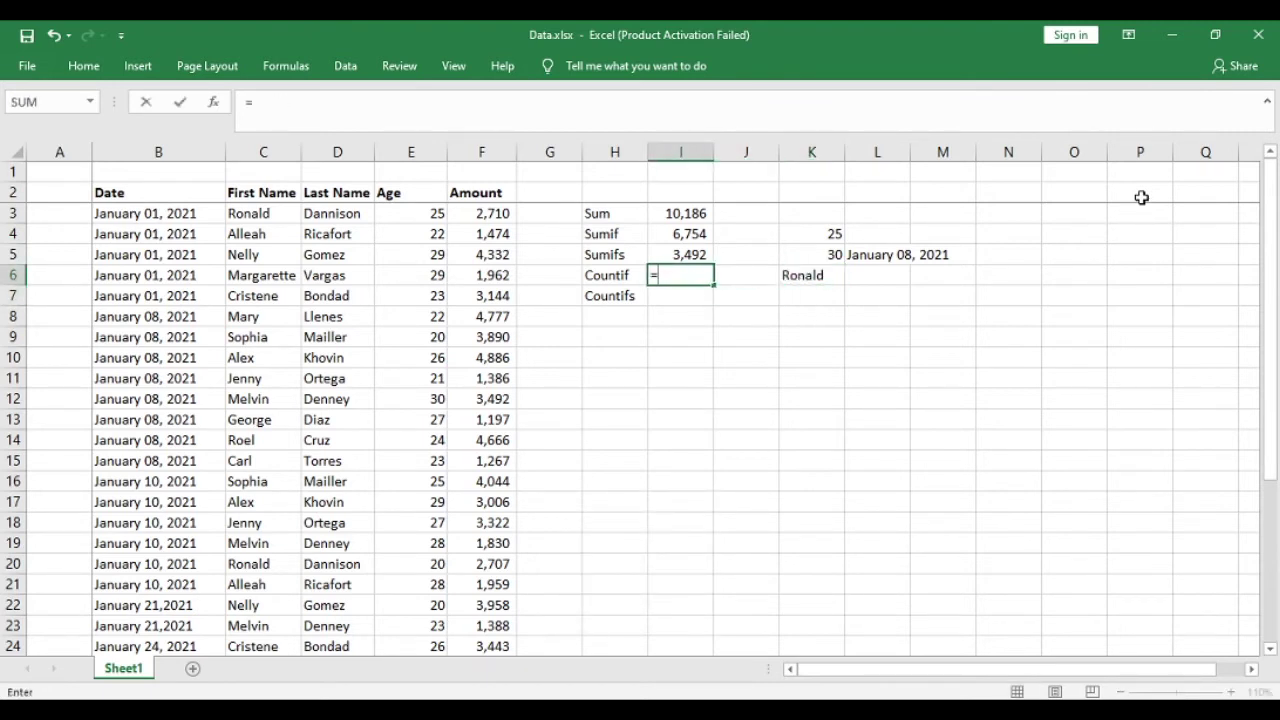
pyautogui.write('countif(')
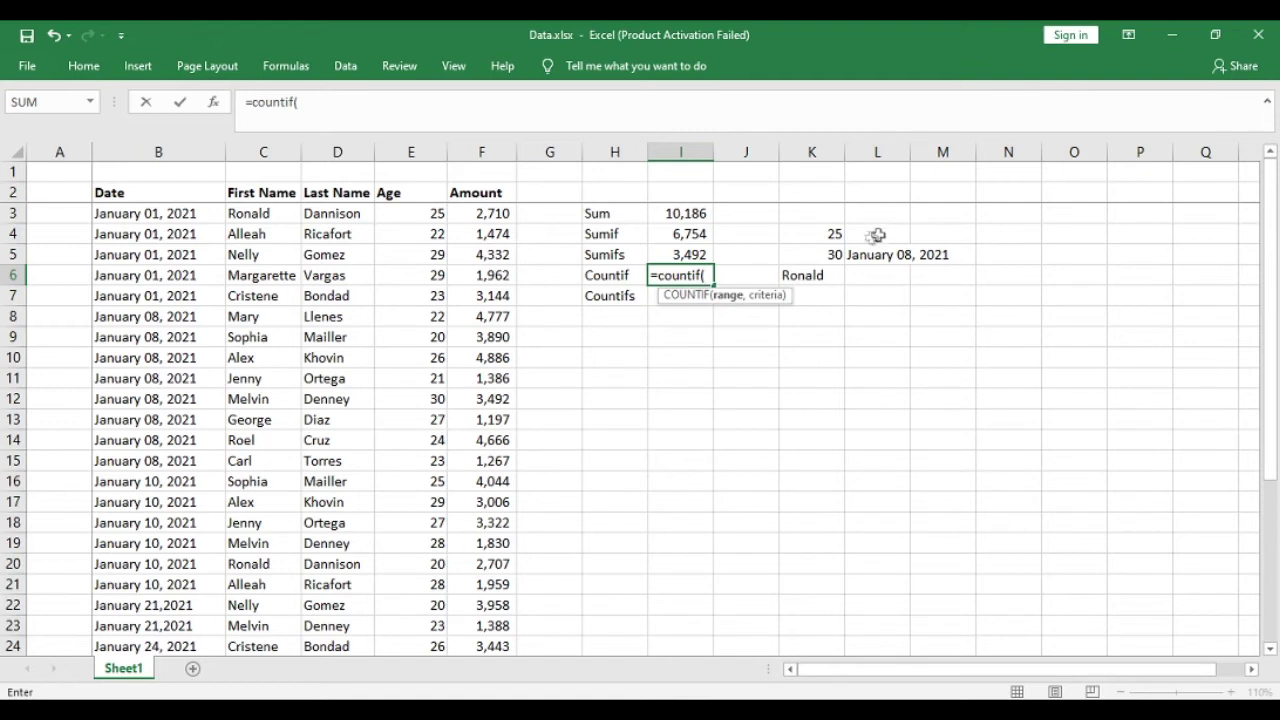
pyautogui.click(294, 147)
pyautogui.write(',')
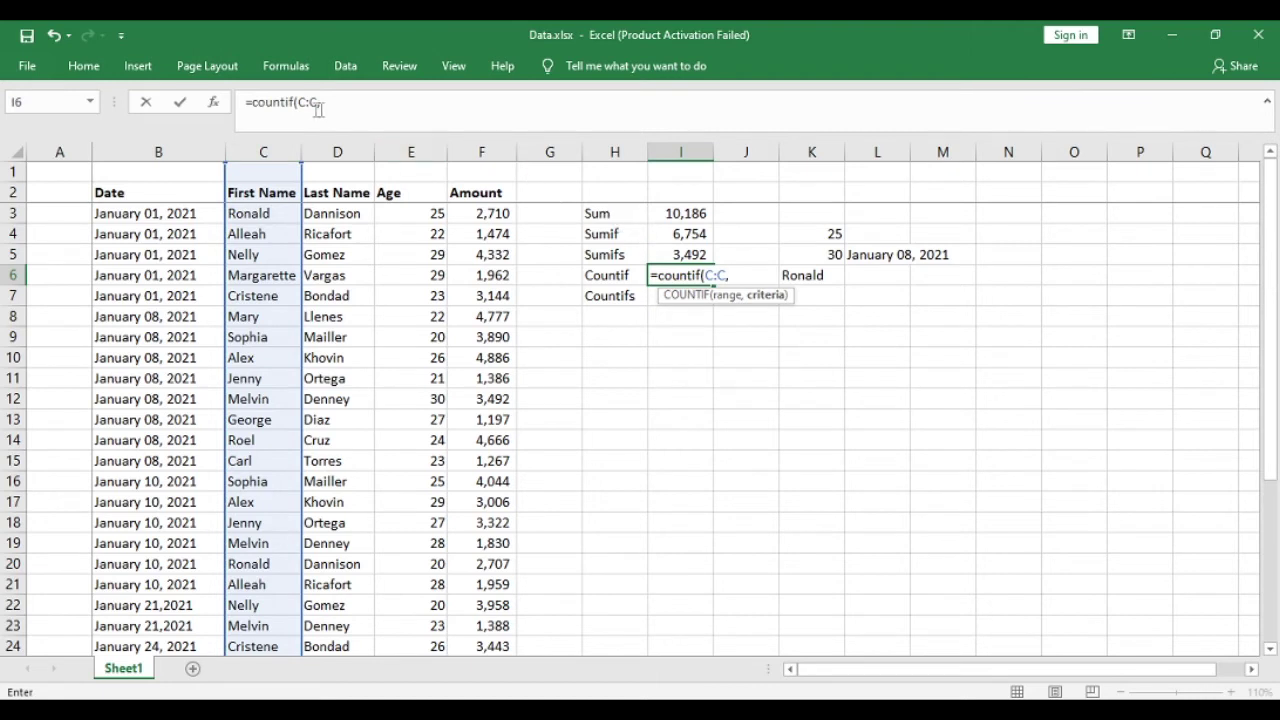
pyautogui.click(797, 276)
pyautogui.press('Return')
pyautogui.press('Up')
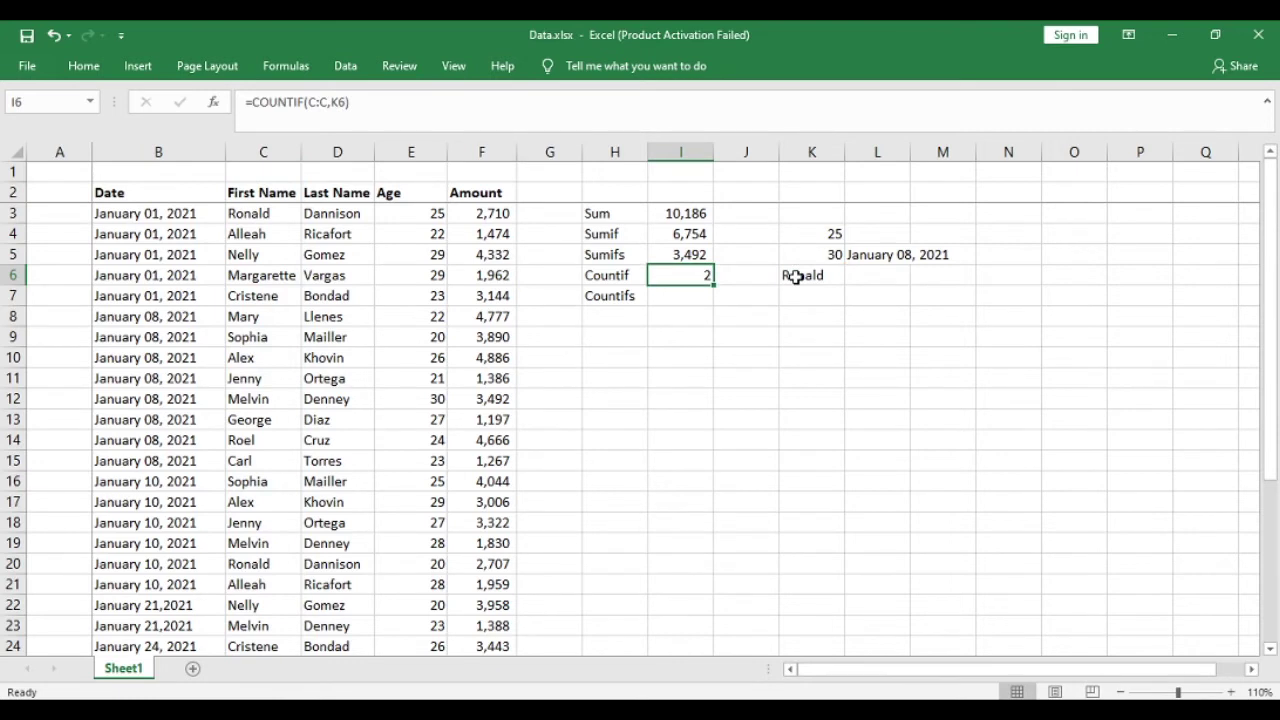
# Enter the criteria for the Countifs row: January 01, 2021 in K7 and 29 in L7.
pyautogui.press('Right')
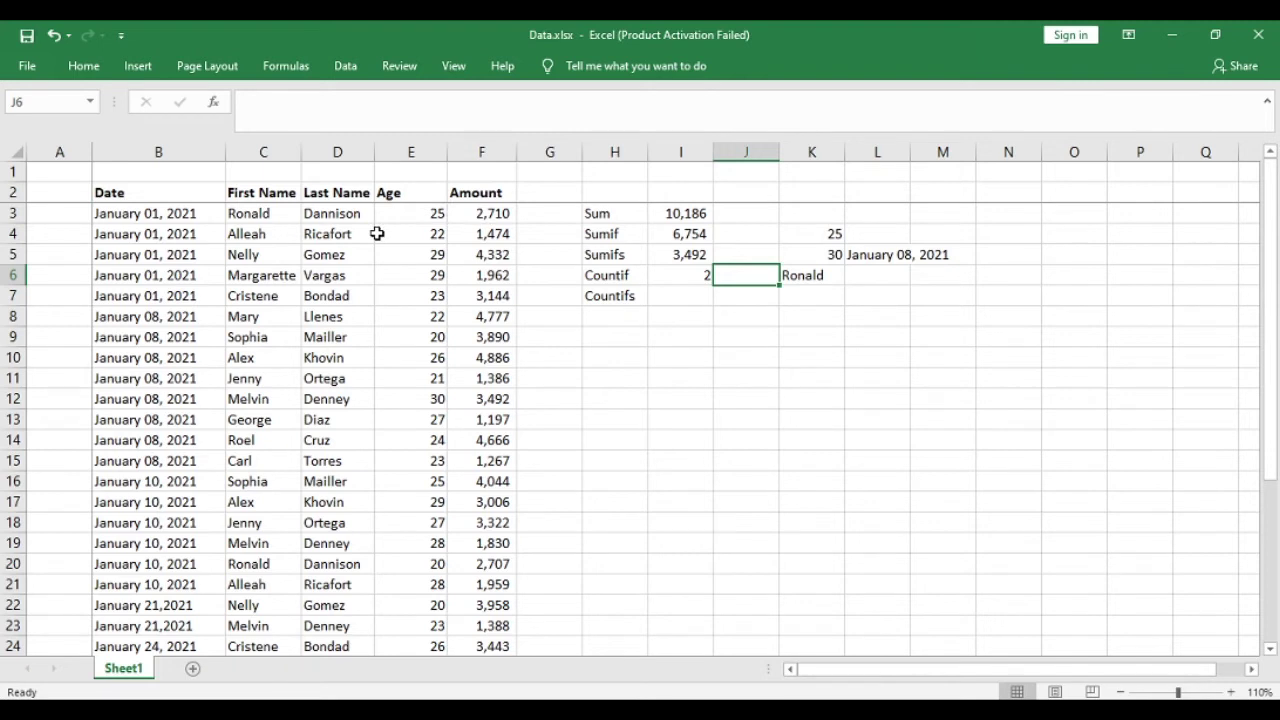
pyautogui.press('Left')
pyautogui.press('Down')
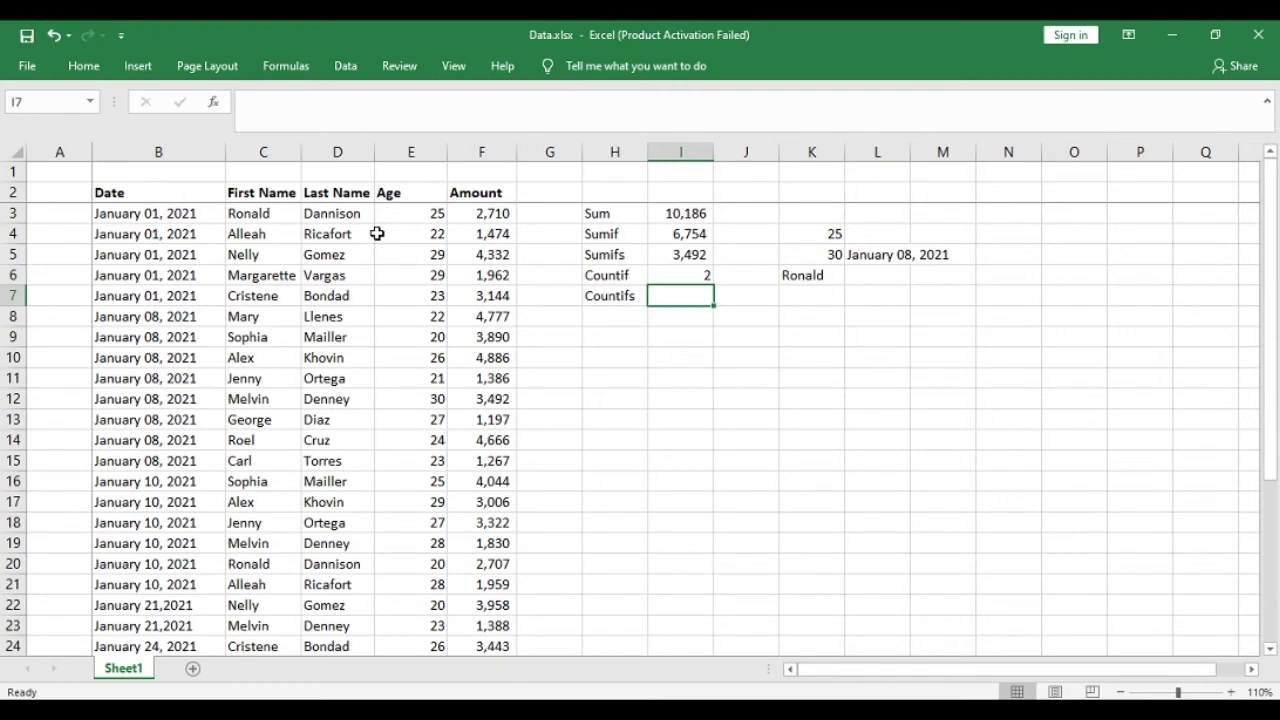
pyautogui.press('Right')
pyautogui.press('Right')
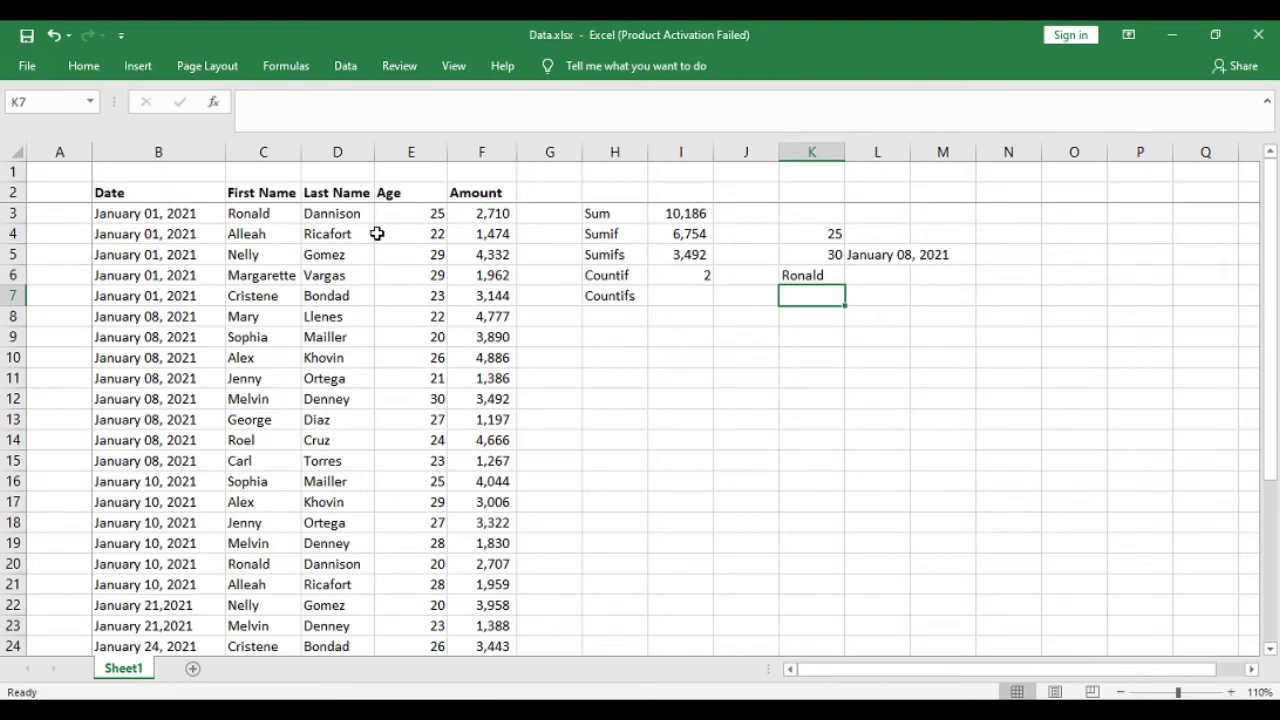
pyautogui.write('Janu')
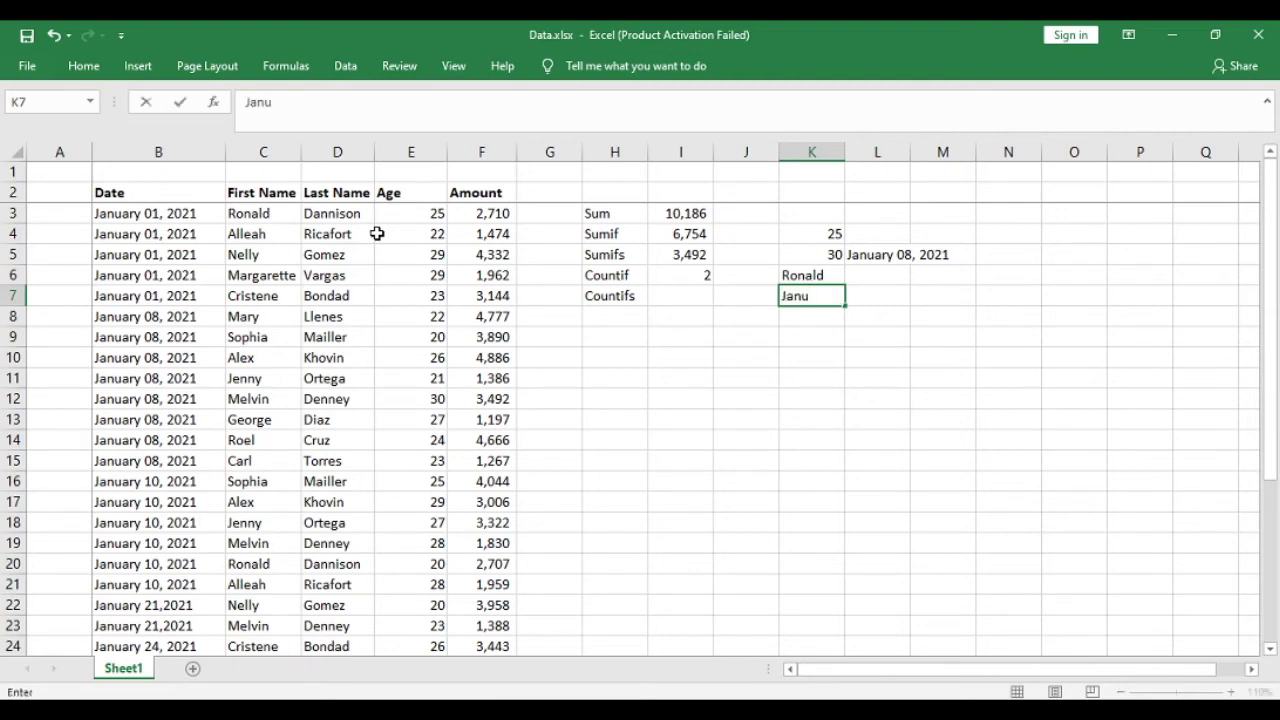
pyautogui.write('ary 01.')
pyautogui.write(' 2021')
pyautogui.press('Return')
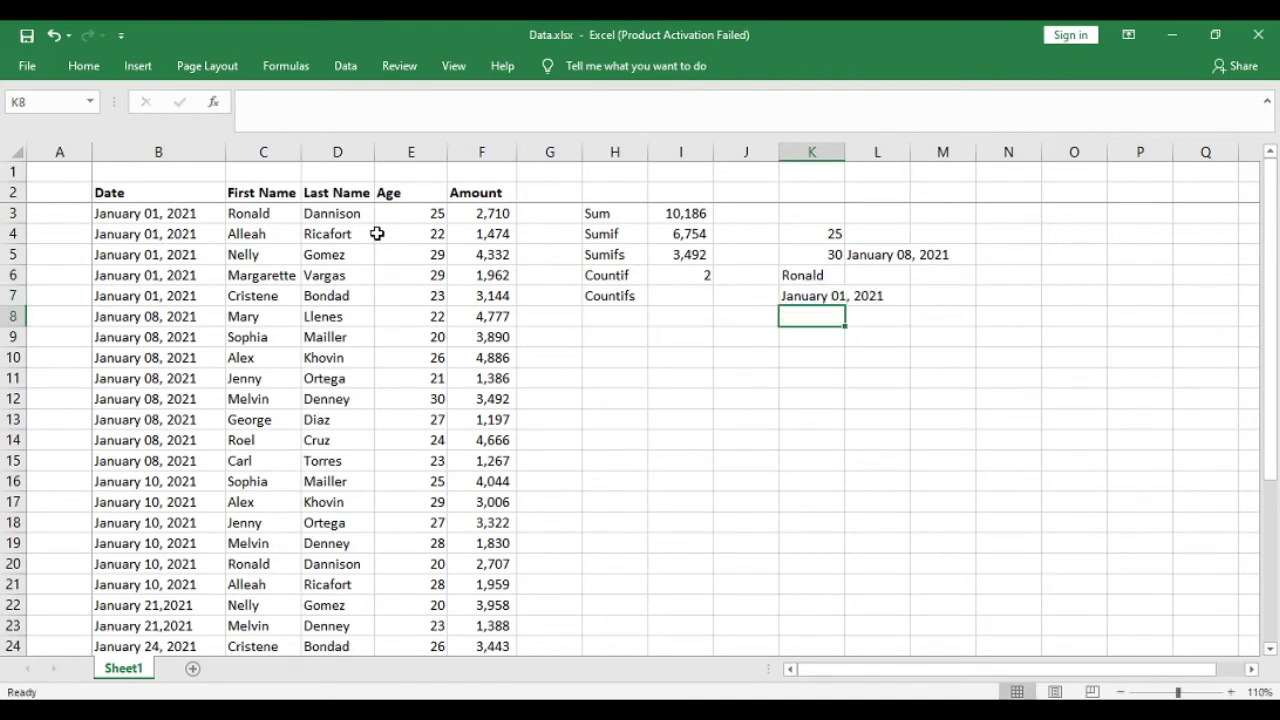
pyautogui.press('Right')
pyautogui.press('Up')
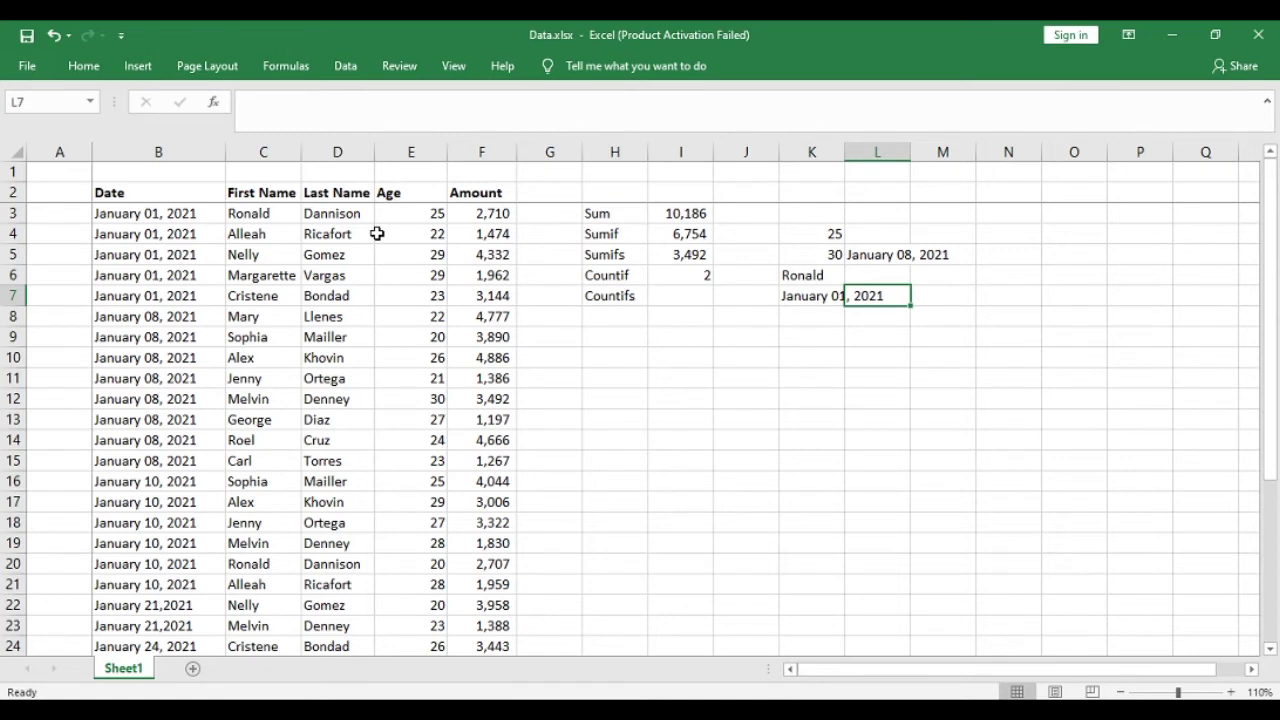
pyautogui.write('29')
pyautogui.press('Return')
# Examine the date and age criteria in K7 and L7 of the Countifs row.
pyautogui.press('Up')
pyautogui.press('Left')
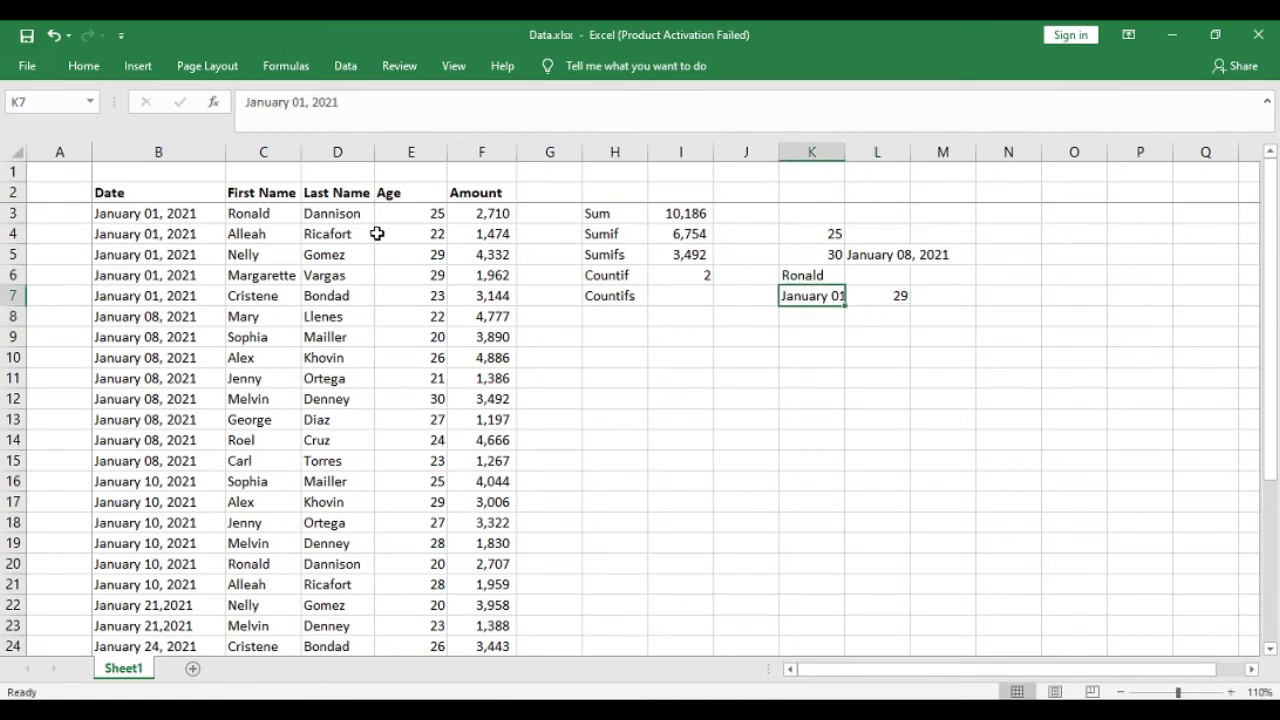
pyautogui.press('Right')
pyautogui.press('Up')
pyautogui.press('Down')
pyautogui.press('Left')
pyautogui.press('Down')
pyautogui.press('Right')
pyautogui.press('Up')
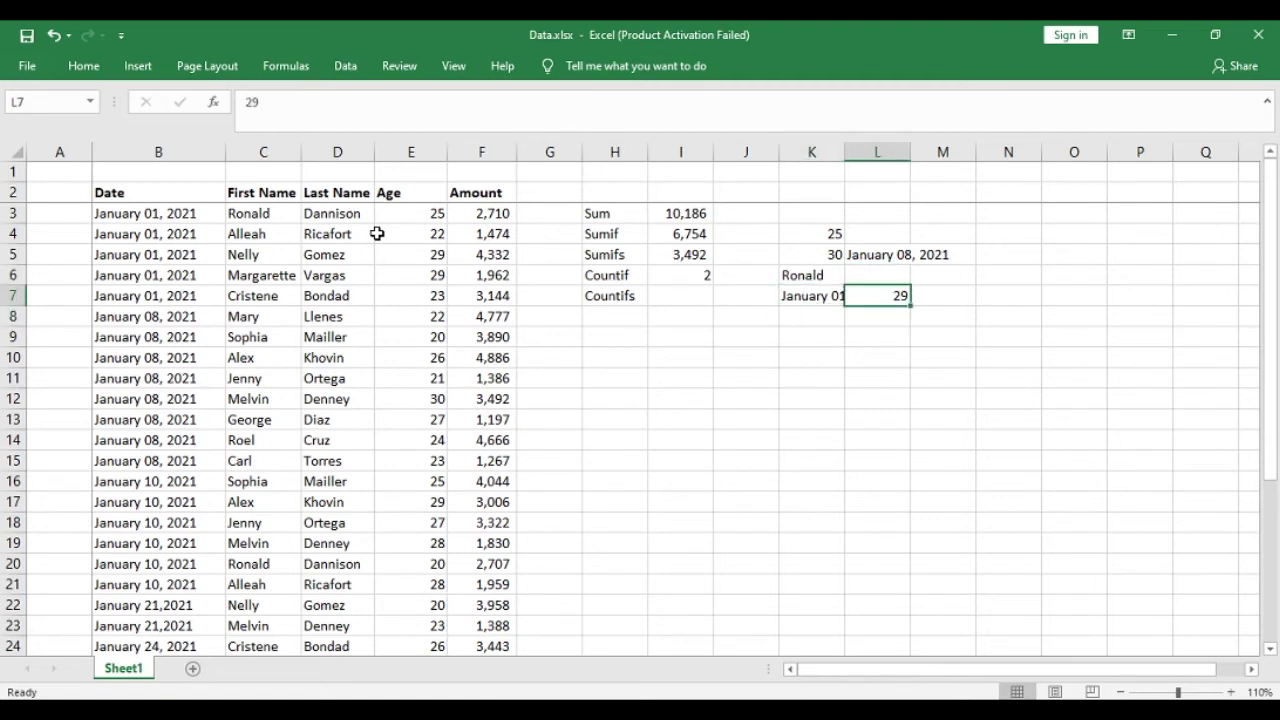
# In I7, count the rows matching the date in K7 and the age in L7, using =COUNTIFS(B:B,K7,E:E,L7).
pyautogui.press('Left')
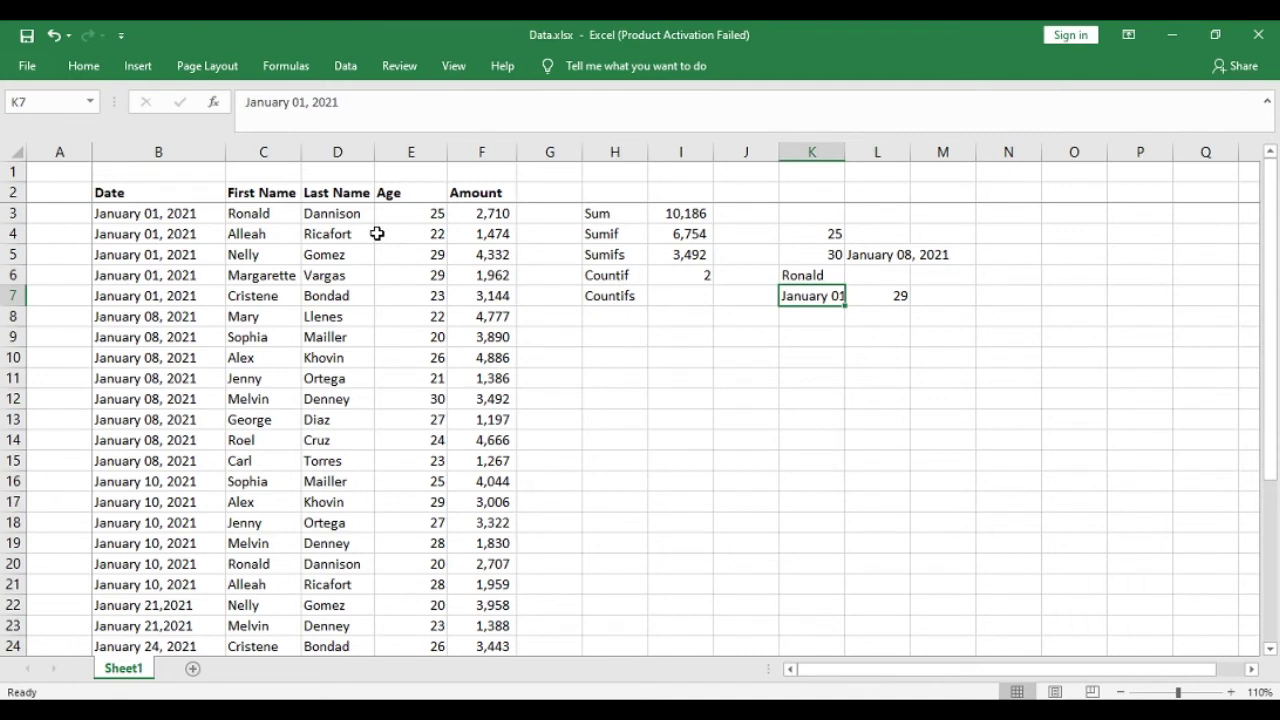
pyautogui.press('Left')
pyautogui.press('Left')
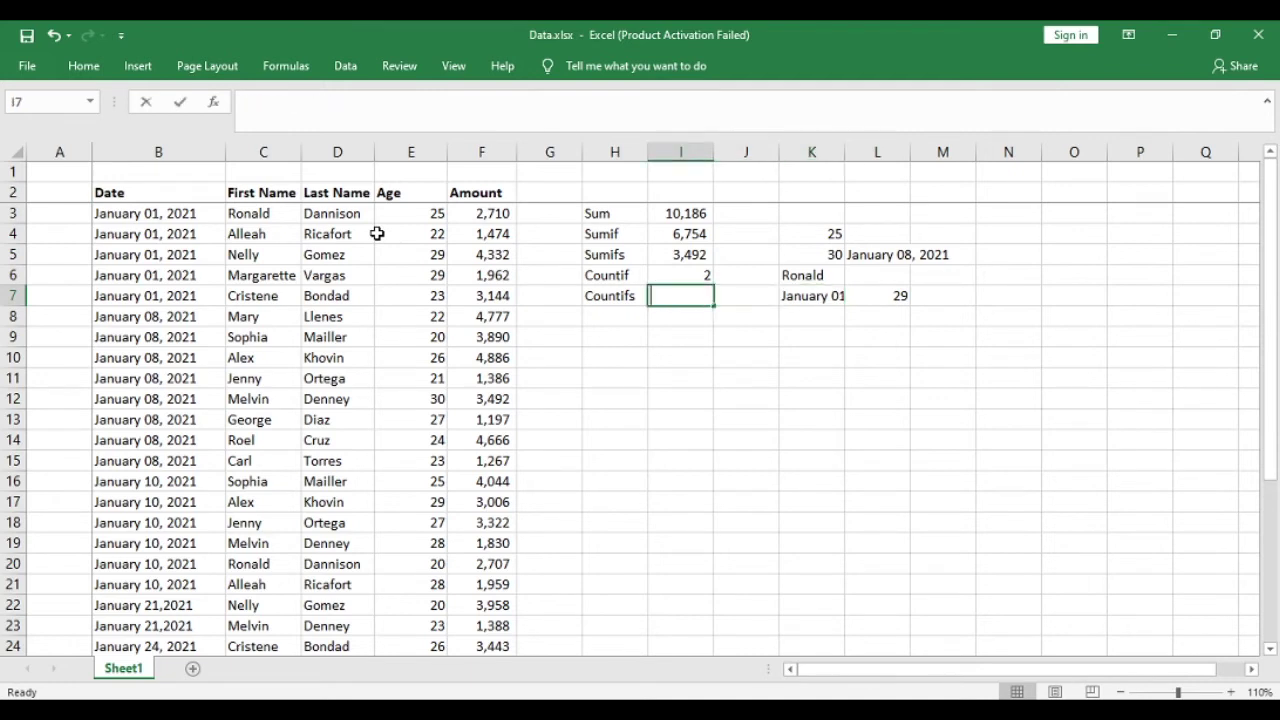
pyautogui.write('=counti')
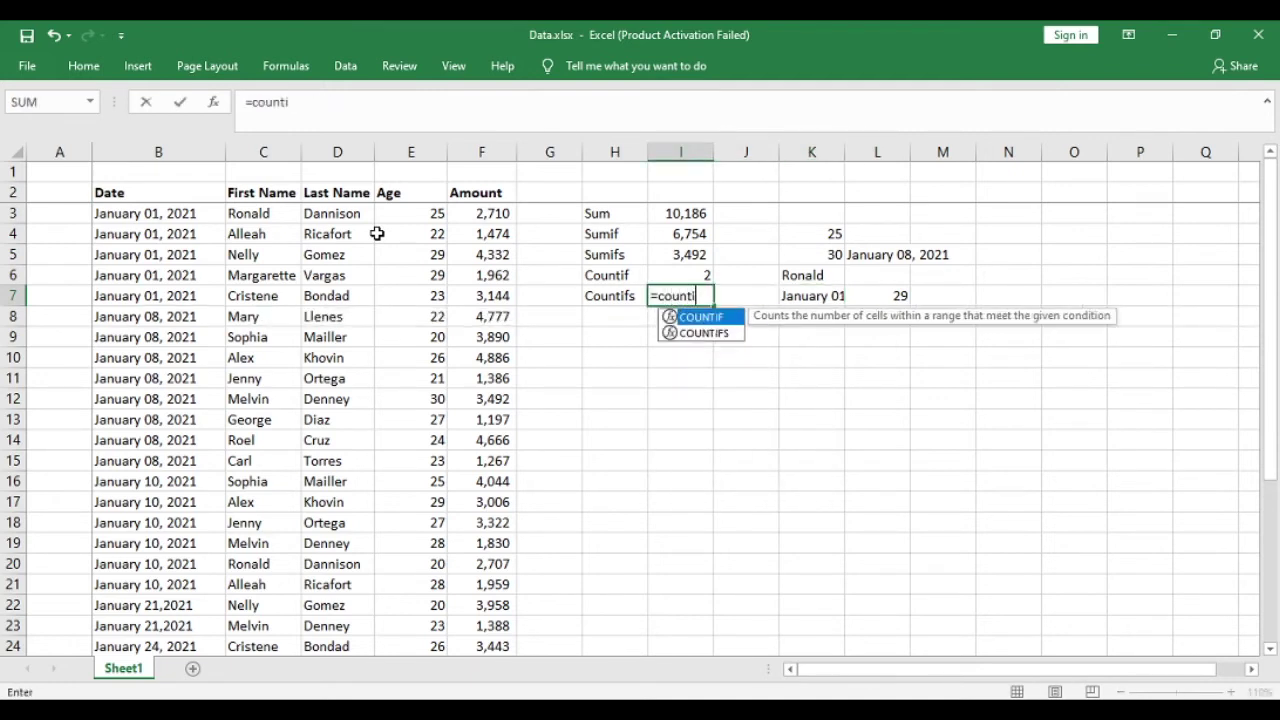
pyautogui.write('fs(')
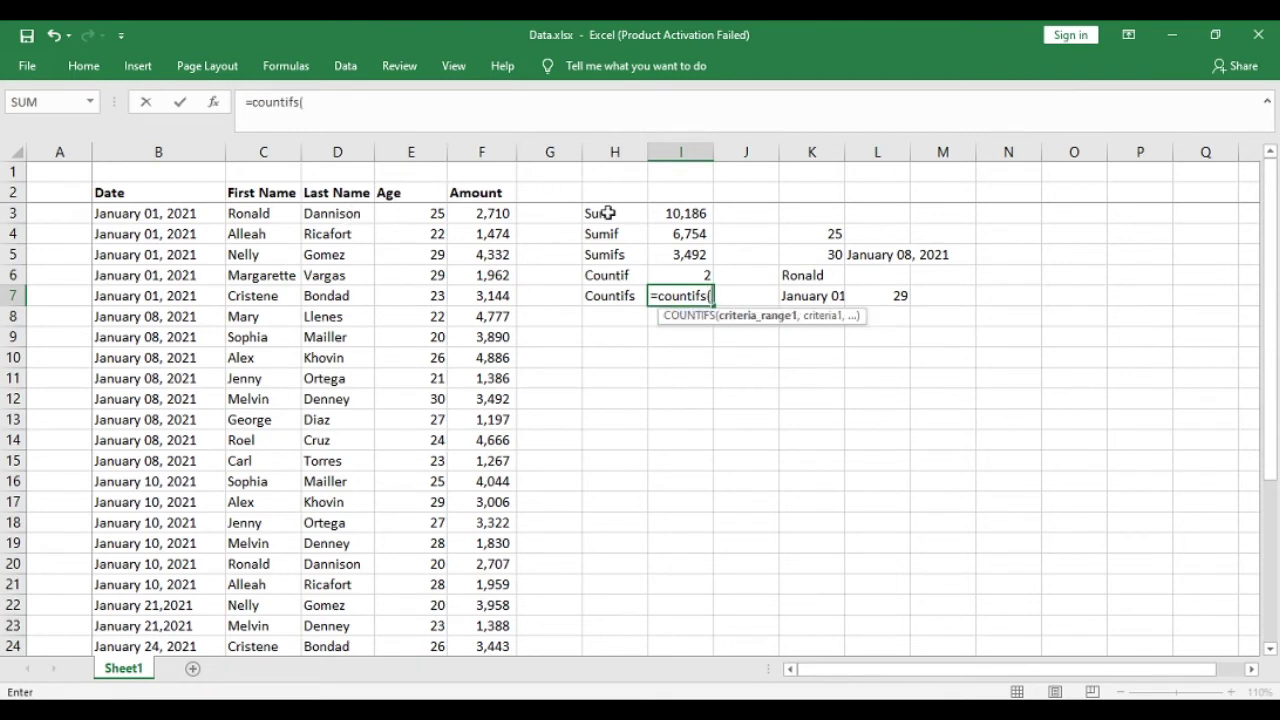
pyautogui.click(196, 150)
pyautogui.write(',')
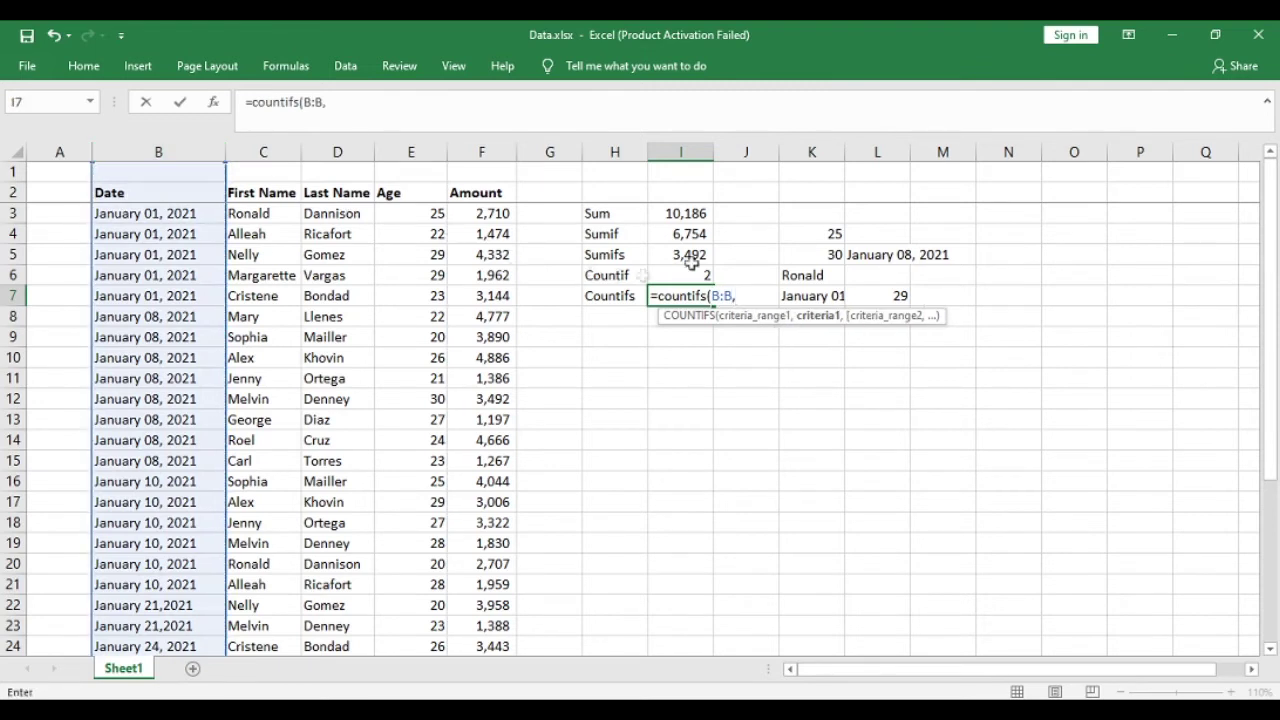
pyautogui.click(810, 296)
pyautogui.write(',')
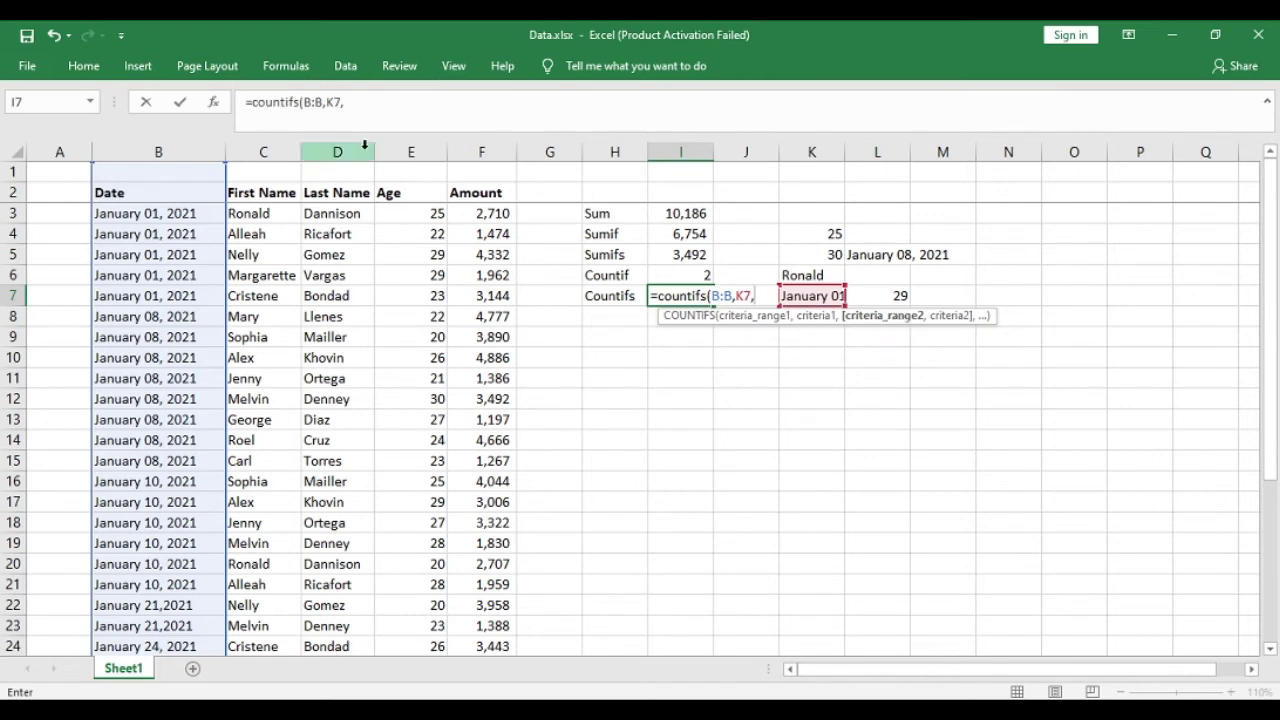
pyautogui.click(408, 151)
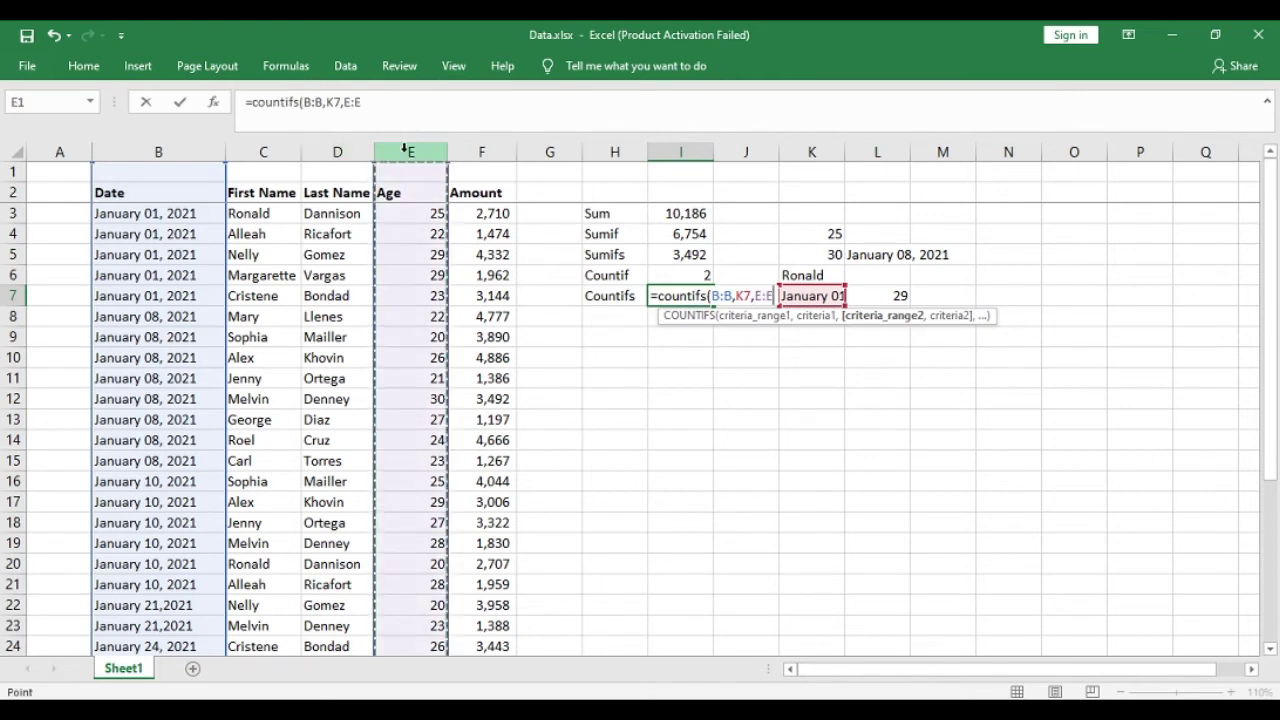
pyautogui.write(',')
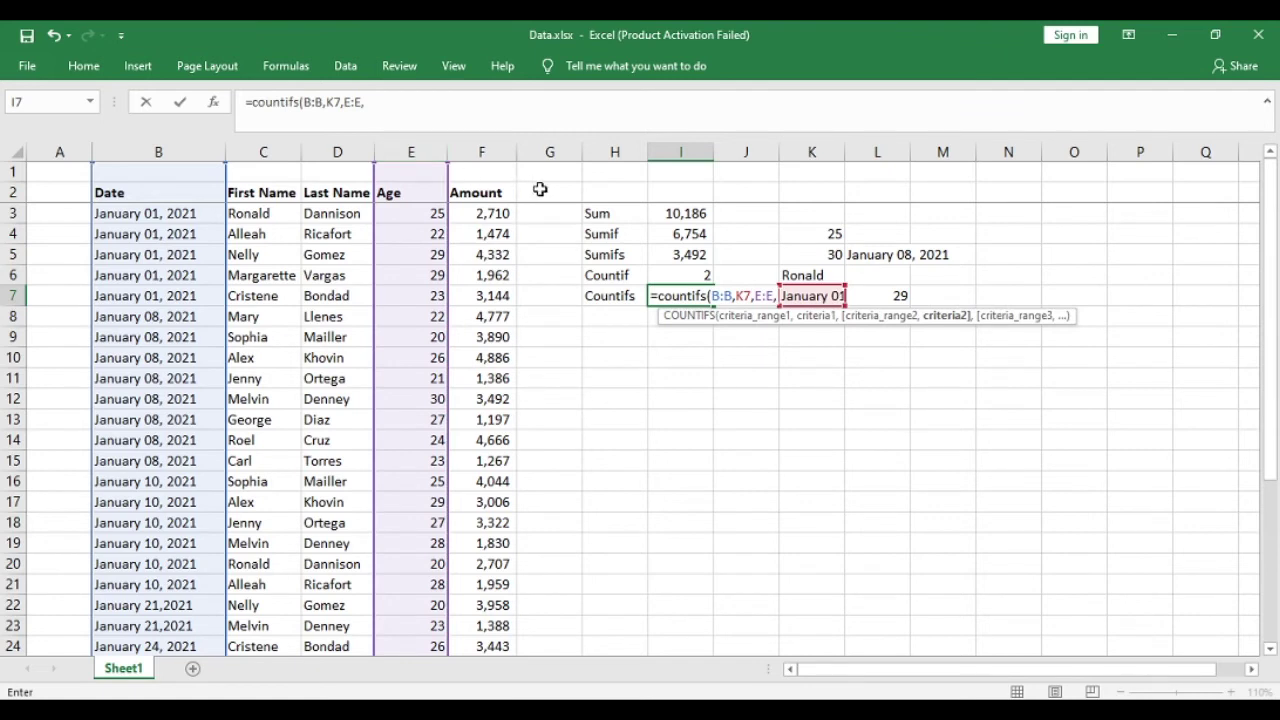
pyautogui.click(887, 296)
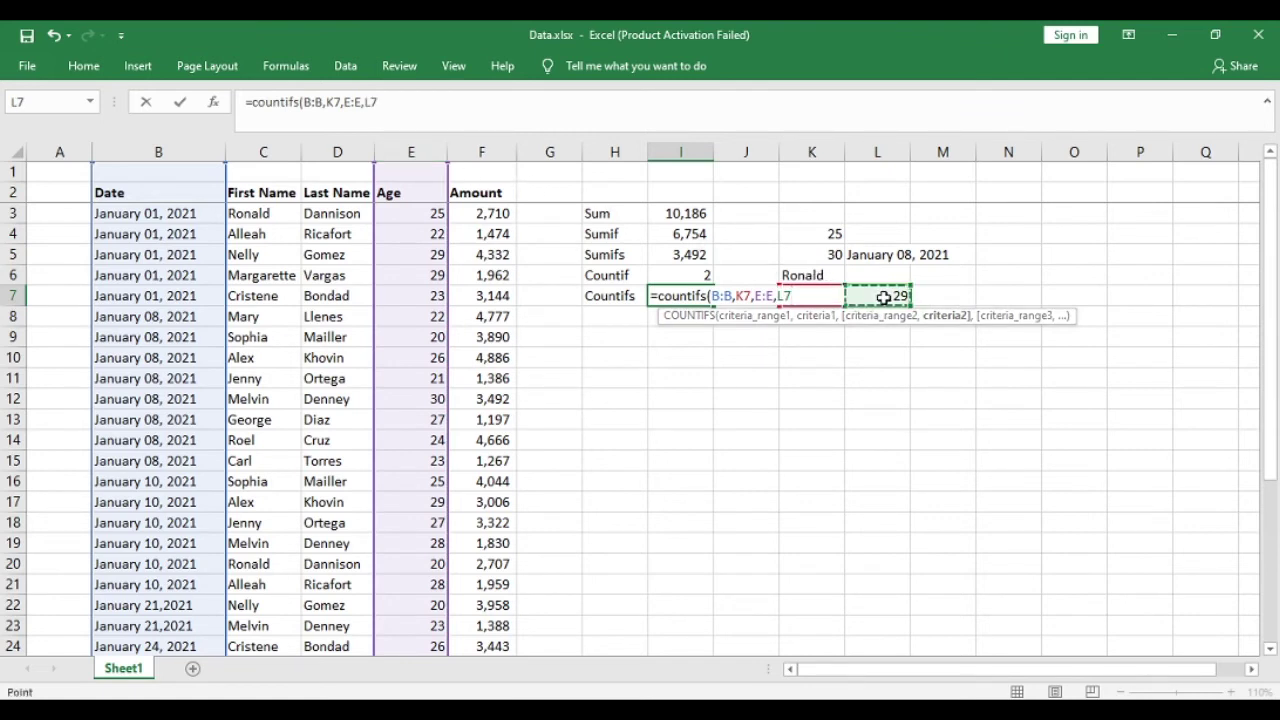
pyautogui.press('Return')
pyautogui.press('Up')
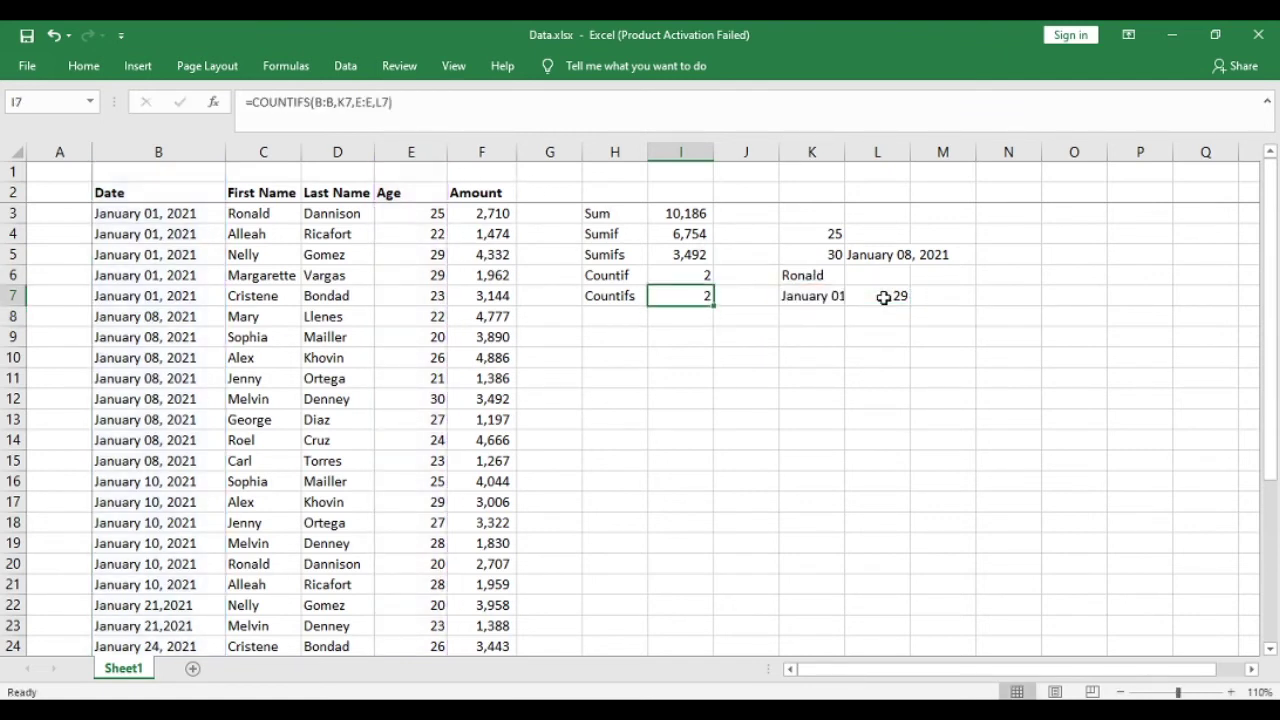
pyautogui.click(884, 297)
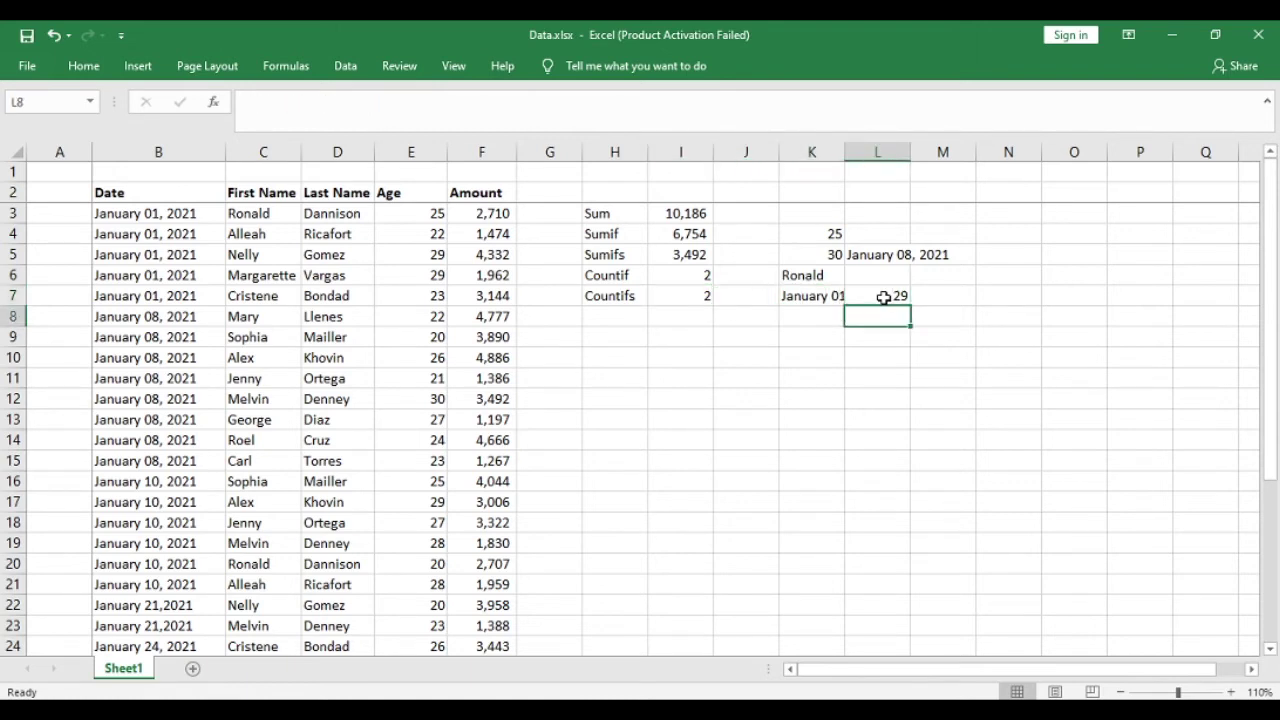
pyautogui.press('Left')
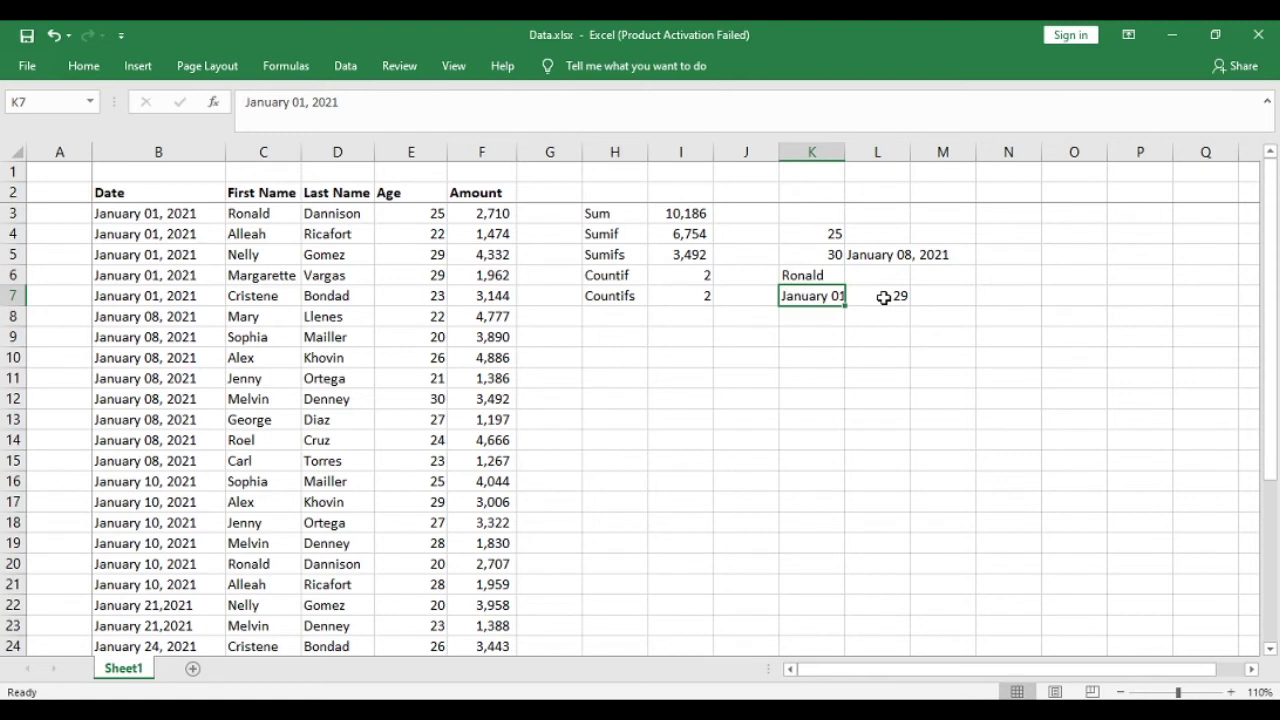
# Make the function labels Sum through Countifs in H3:H7 bold.
pyautogui.press('Left')
pyautogui.press('Up')
pyautogui.press('Up')
pyautogui.press('Left')
pyautogui.press('Up')
pyautogui.press('Up')
pyautogui.press('Up')
pyautogui.press('Left')
pyautogui.press('Down')
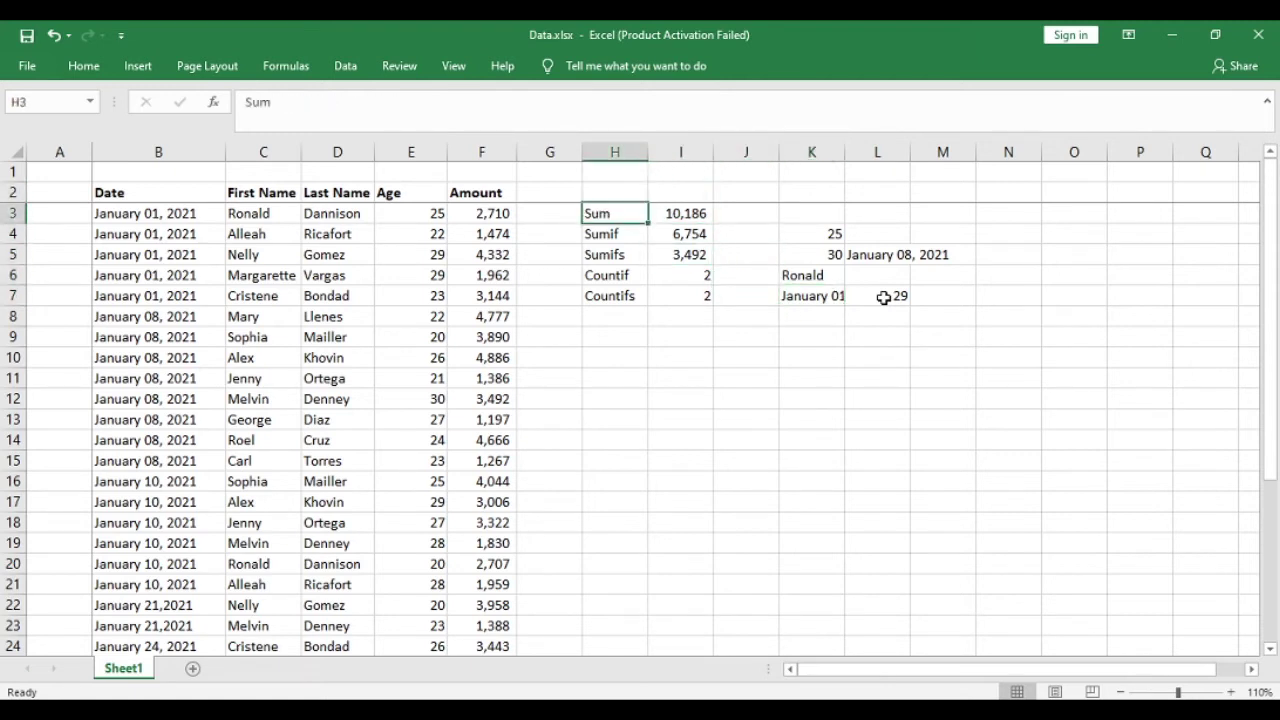
pyautogui.hotkey('shift', 'Down')
pyautogui.hotkey('shift', 'Down')
pyautogui.hotkey('shift', 'Down')
pyautogui.hotkey('shift', 'Down')
pyautogui.press('alt')
pyautogui.press('h')
pyautogui.press('1')
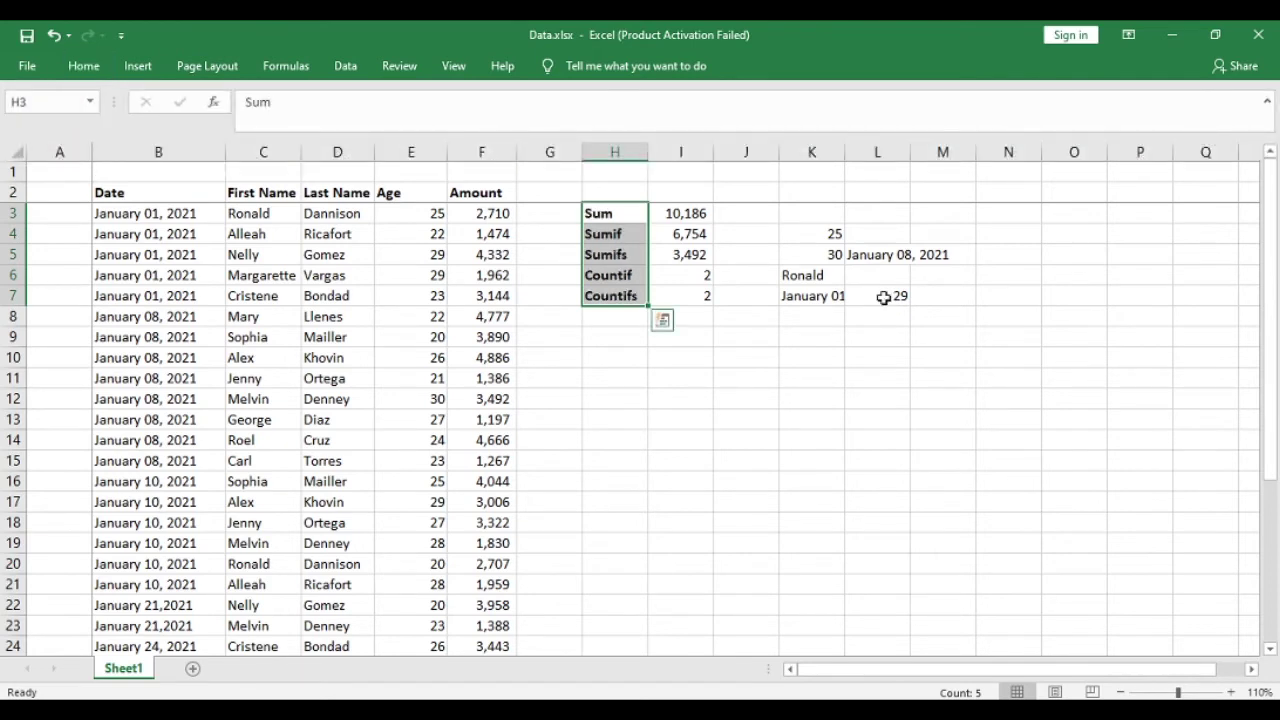
# Review the Sumif, Sumifs and Countifs formulas and their labels in rows 4 to 7.
pyautogui.press('Right')
pyautogui.press('Down')
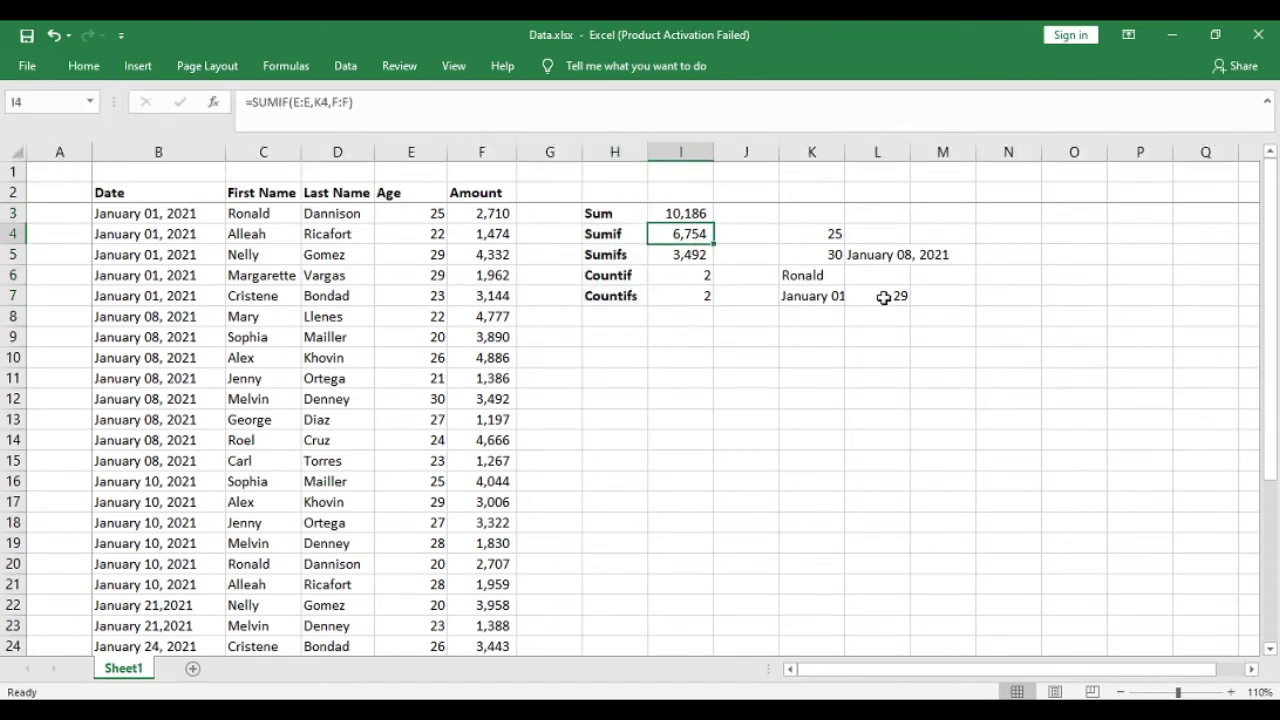
pyautogui.press('Down')
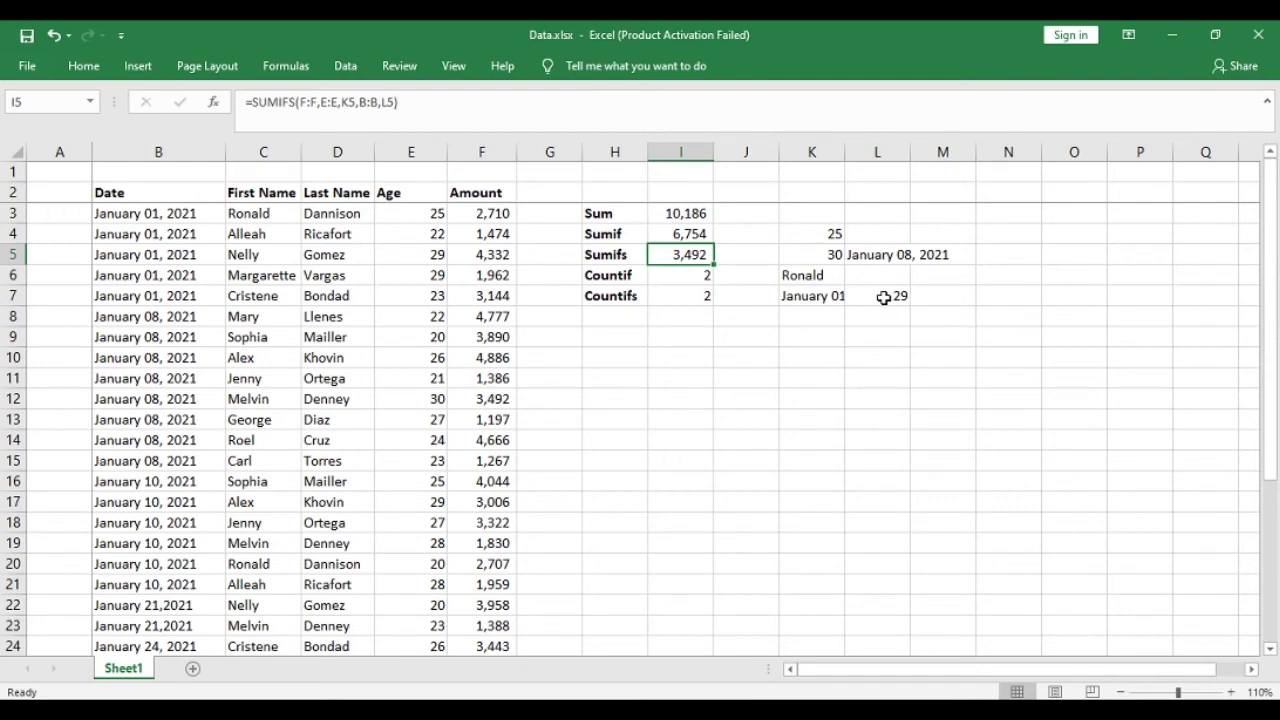
pyautogui.press('Left')
pyautogui.press('Down')
pyautogui.press('Down')
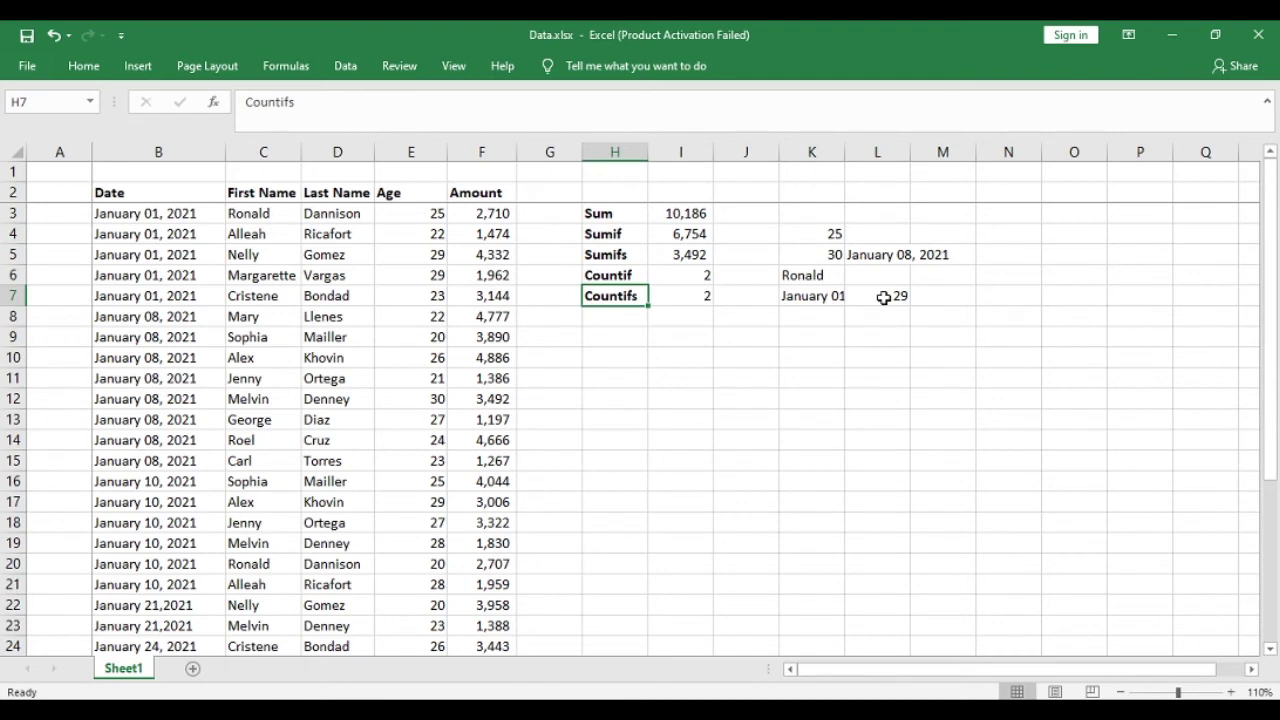
pyautogui.press('Right')
pyautogui.press('Down')
pyautogui.press('Up')
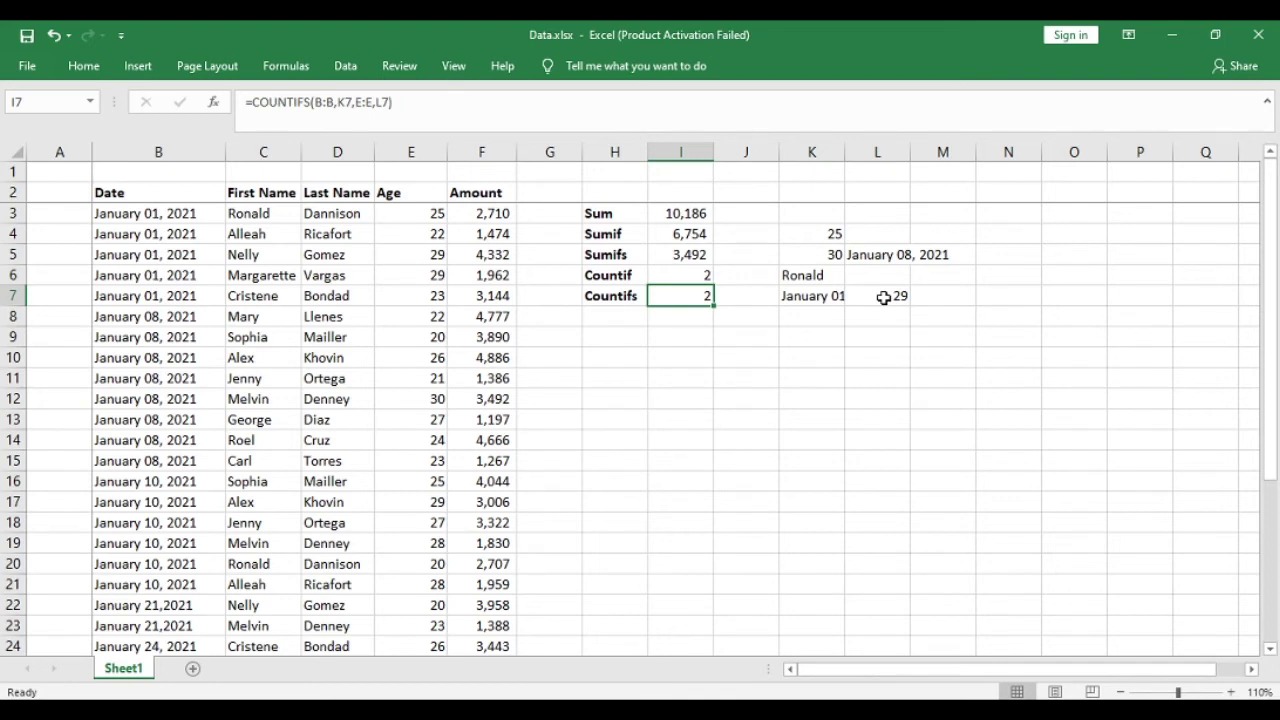
# Examine the SUM formula in I3 and the Amount cells it references.
pyautogui.press('Left')
pyautogui.press('Up')
pyautogui.press('Up')
pyautogui.press('Up')
pyautogui.press('Right')
pyautogui.press('Up')
pyautogui.press('Up')
pyautogui.press('Left')
pyautogui.press('Down')
pyautogui.press('Right')
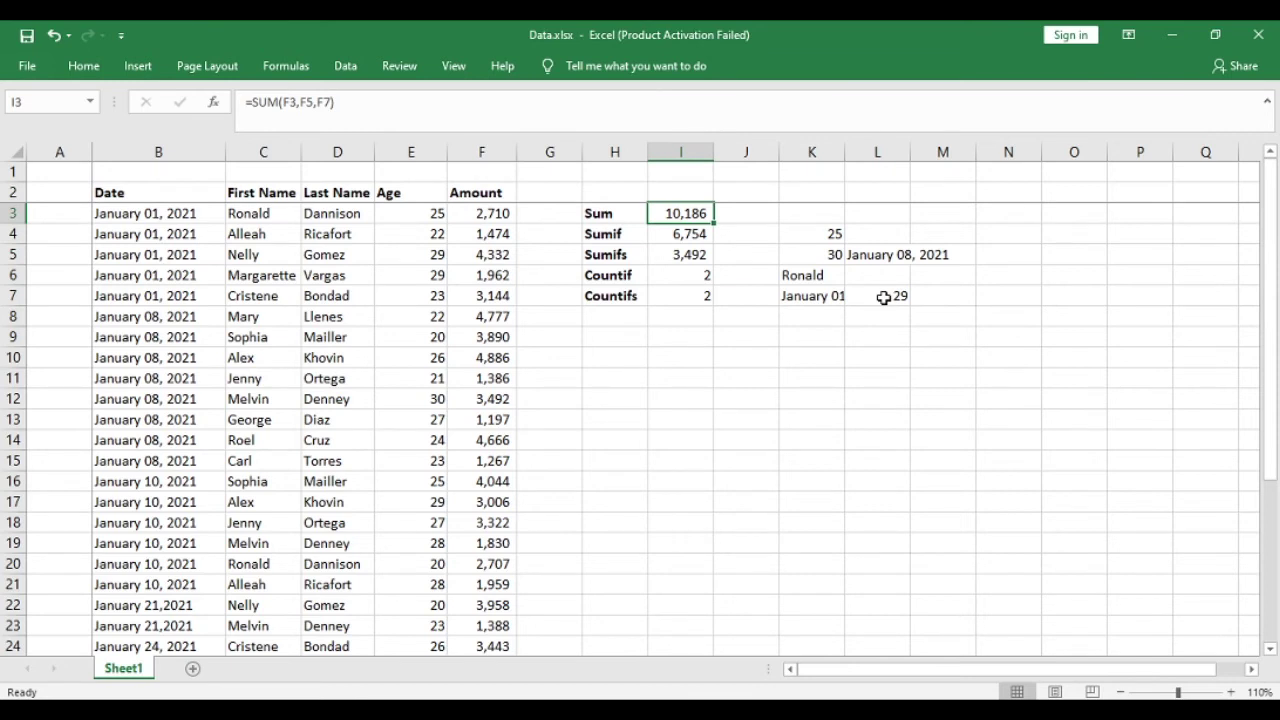
pyautogui.press('Up')
pyautogui.press('Left')
pyautogui.press('Left')
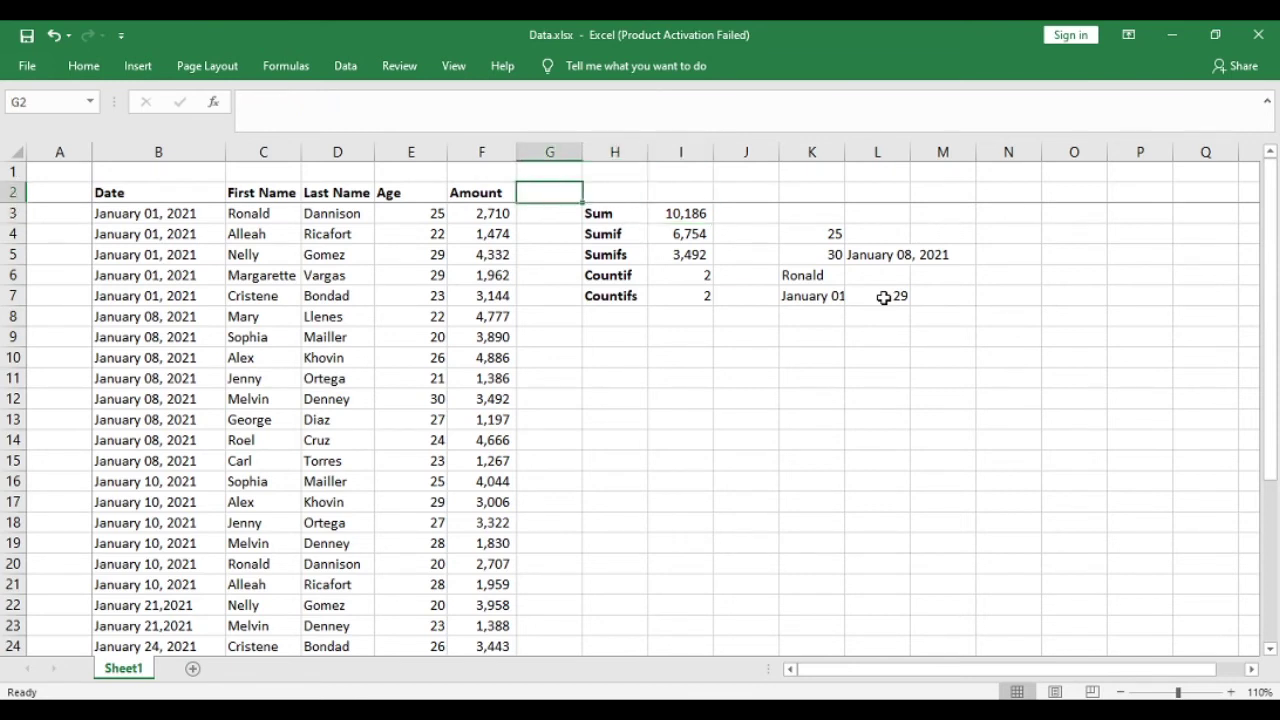
pyautogui.press('Left')
pyautogui.press('Up')
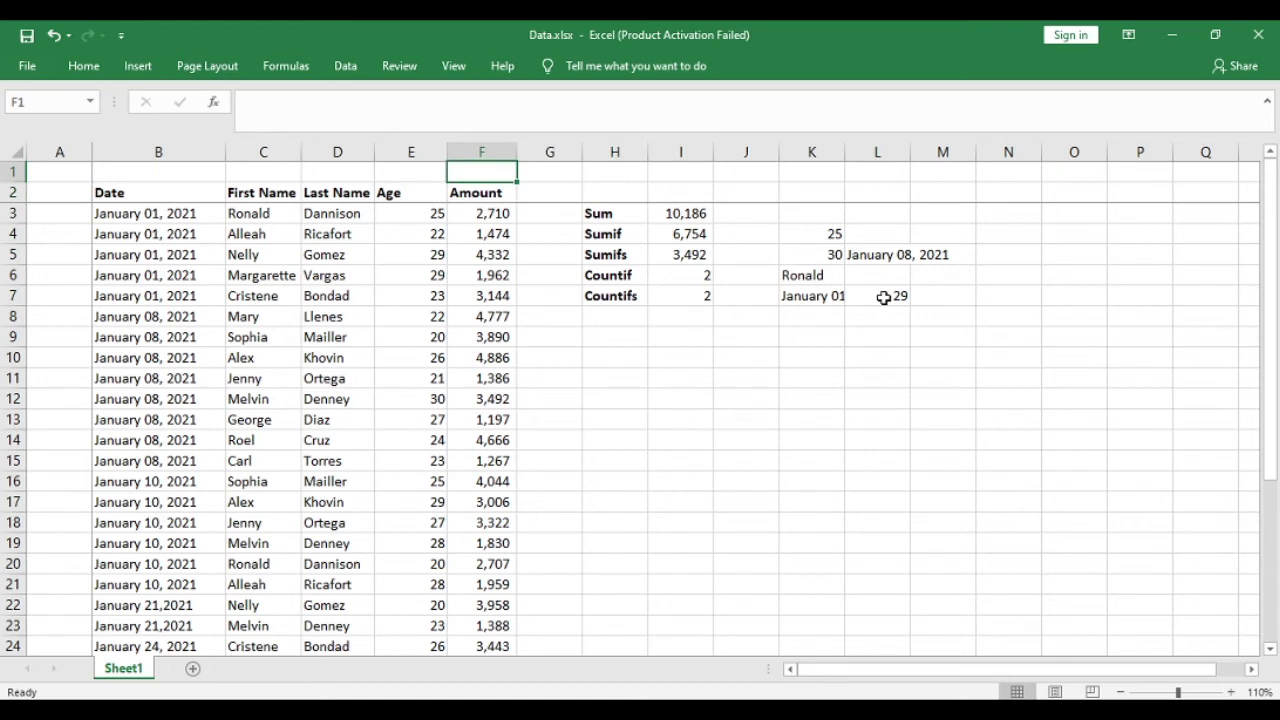
pyautogui.press('Down')
pyautogui.press('Right')
pyautogui.press('Right')
pyautogui.press('Right')
pyautogui.press('Down')
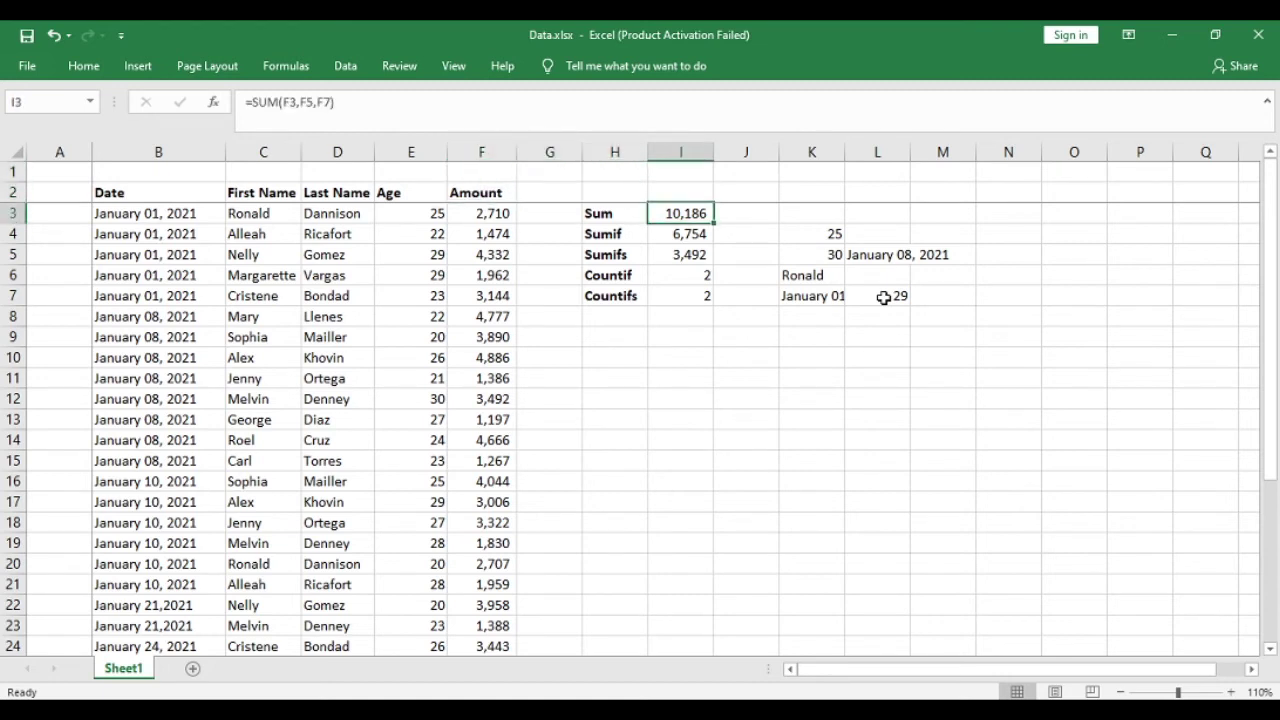
pyautogui.press('F2')
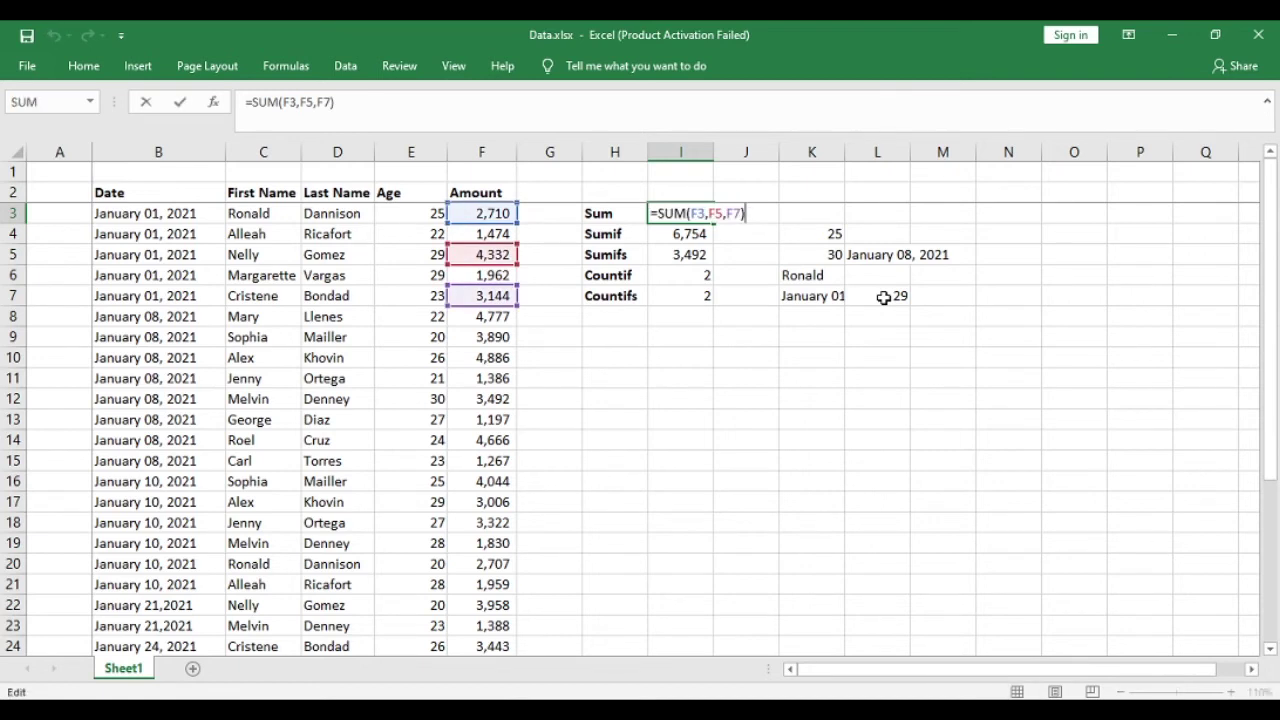
pyautogui.press('Escape')
# In F1, above the Amount header, total the Amount column with =SUM(F3:F35).
pyautogui.press('Left')
pyautogui.press('Left')
pyautogui.press('Up')
pyautogui.press('Up')
pyautogui.press('Left')
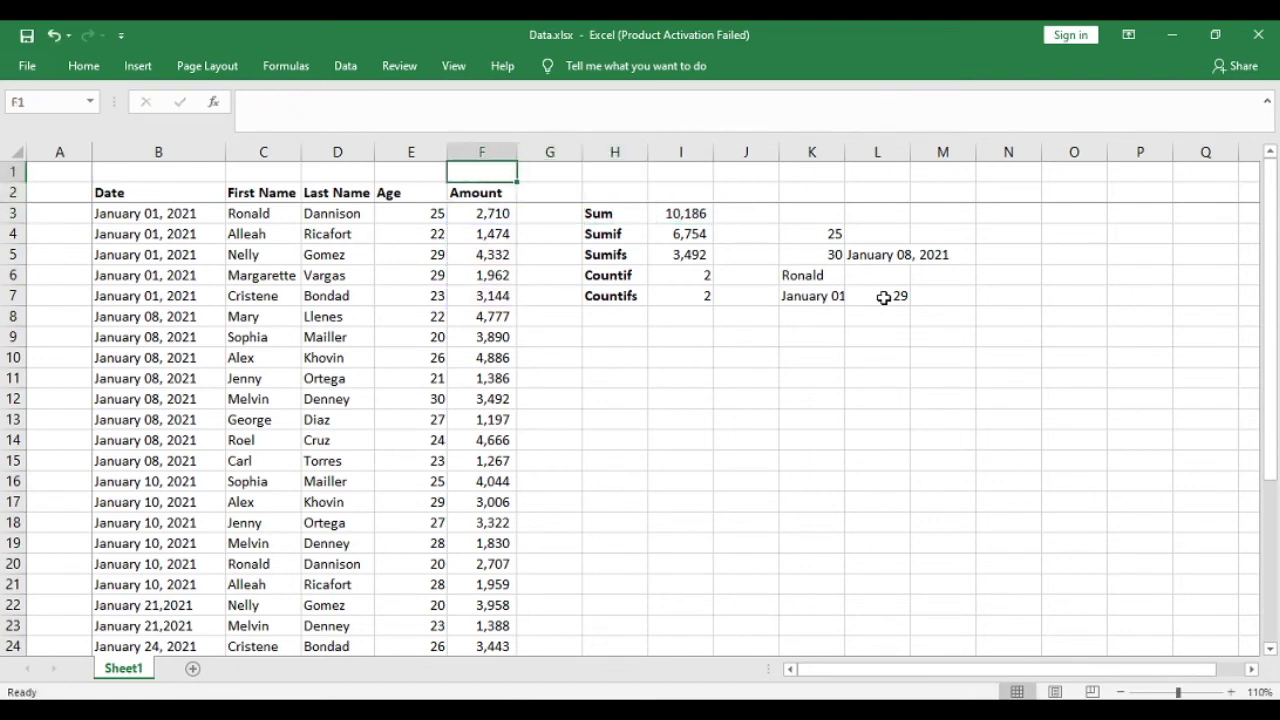
pyautogui.write('=sum(')
pyautogui.press('Down')
pyautogui.press('Down')
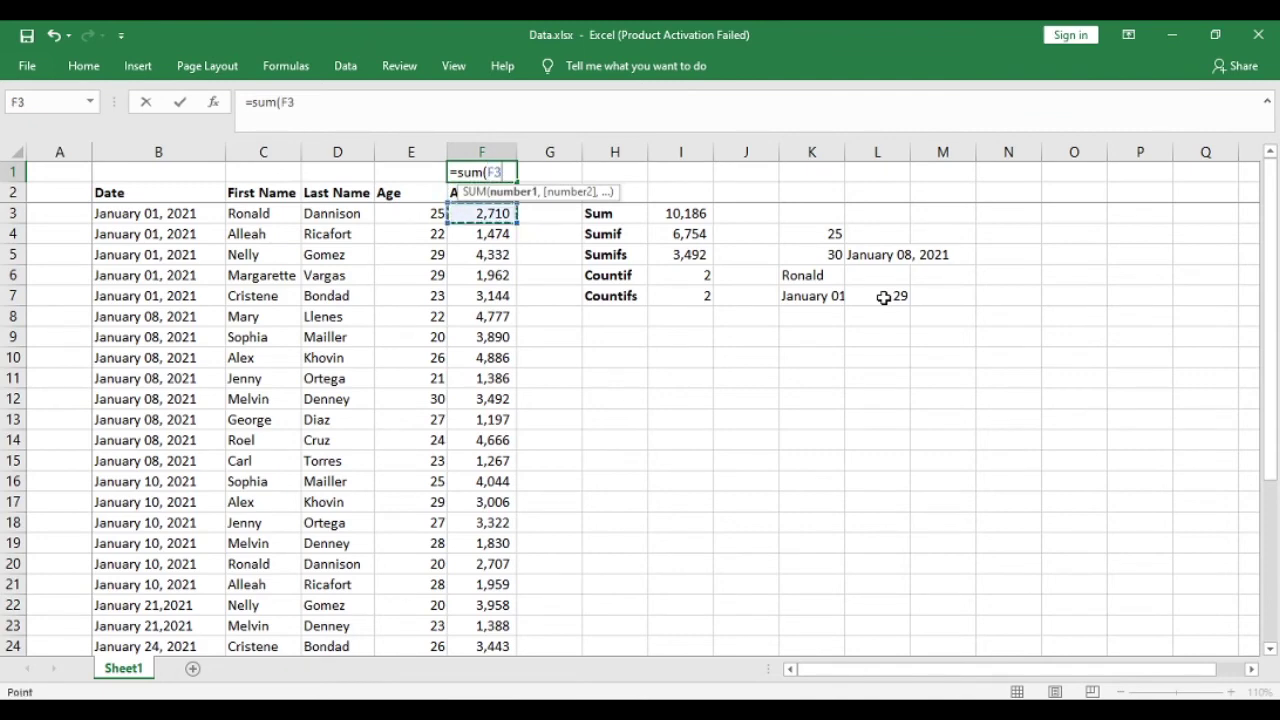
pyautogui.hotkey('ctrl', 'shift', 'Down')
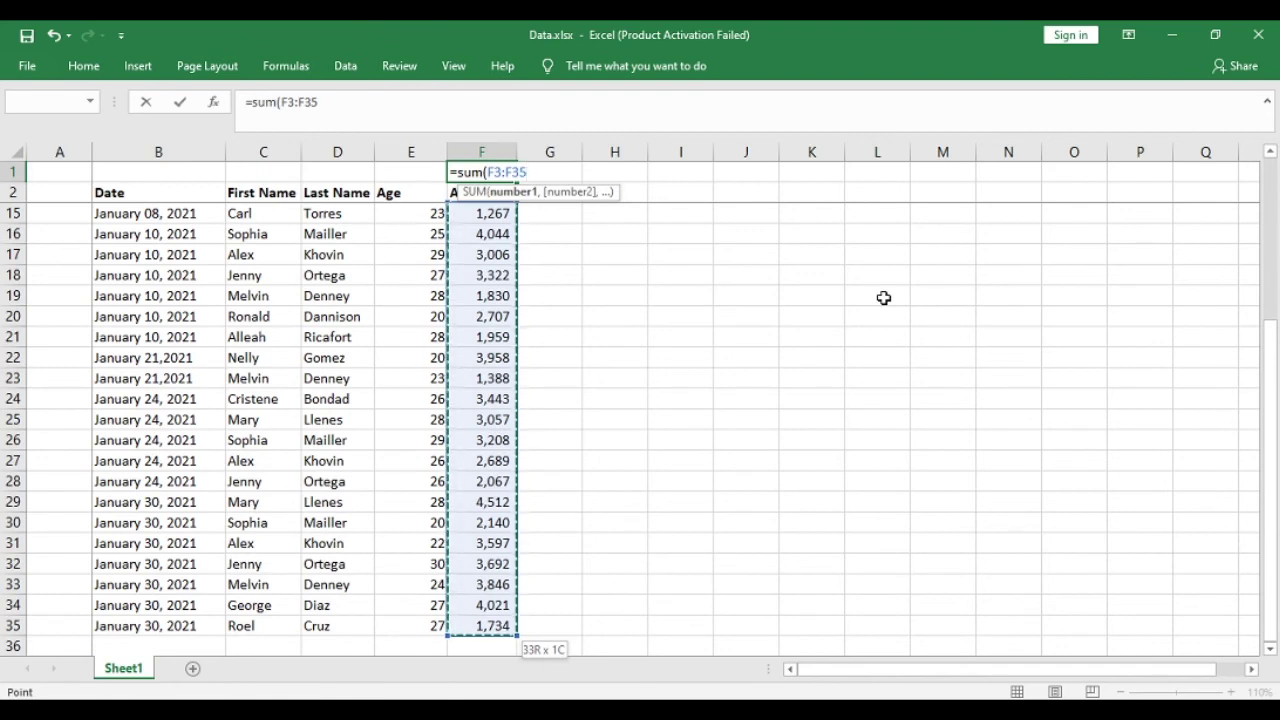
pyautogui.press('Return')
pyautogui.press('Up')
pyautogui.press('Down')
pyautogui.press('Down')
pyautogui.press('Up')
pyautogui.press('Up')
# Examine the Sumif row, comparing the formula in I4 with its age criterion in K4.
pyautogui.press('Right')
pyautogui.press('Right')
pyautogui.press('Right')
pyautogui.press('Down')
pyautogui.press('Down')
pyautogui.press('Down')
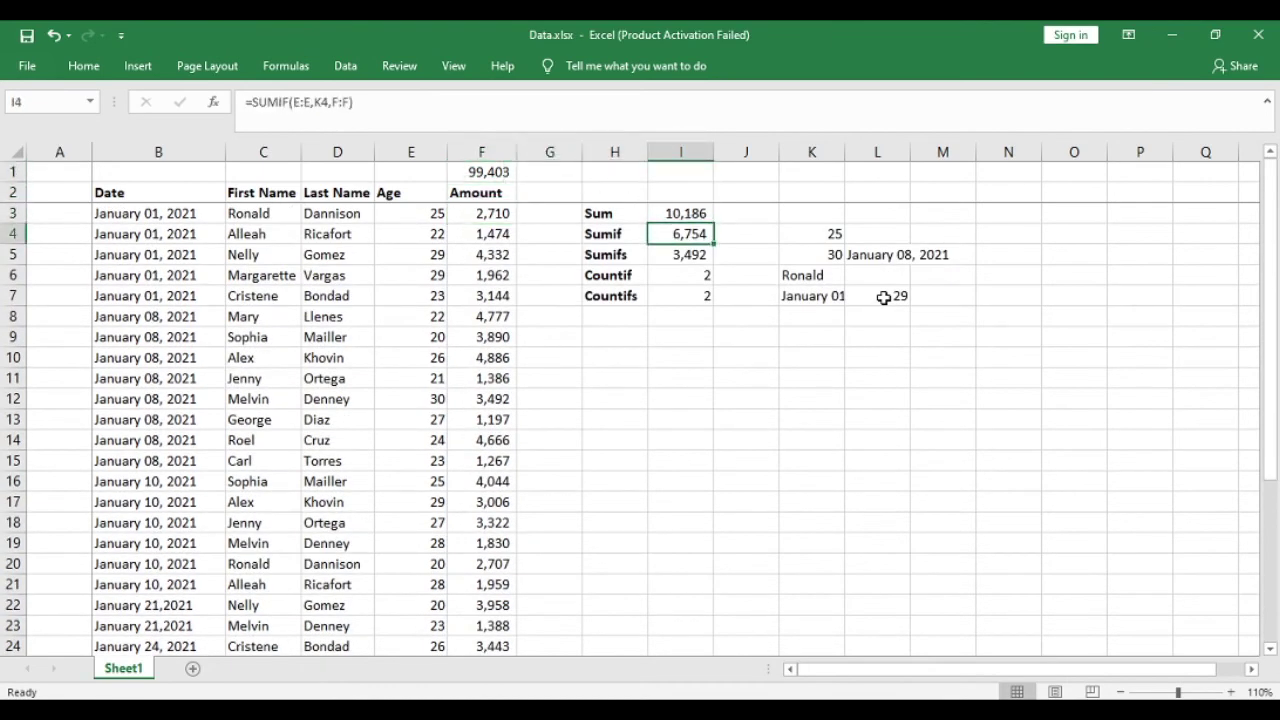
pyautogui.press('Down')
pyautogui.press('Left')
pyautogui.press('Up')
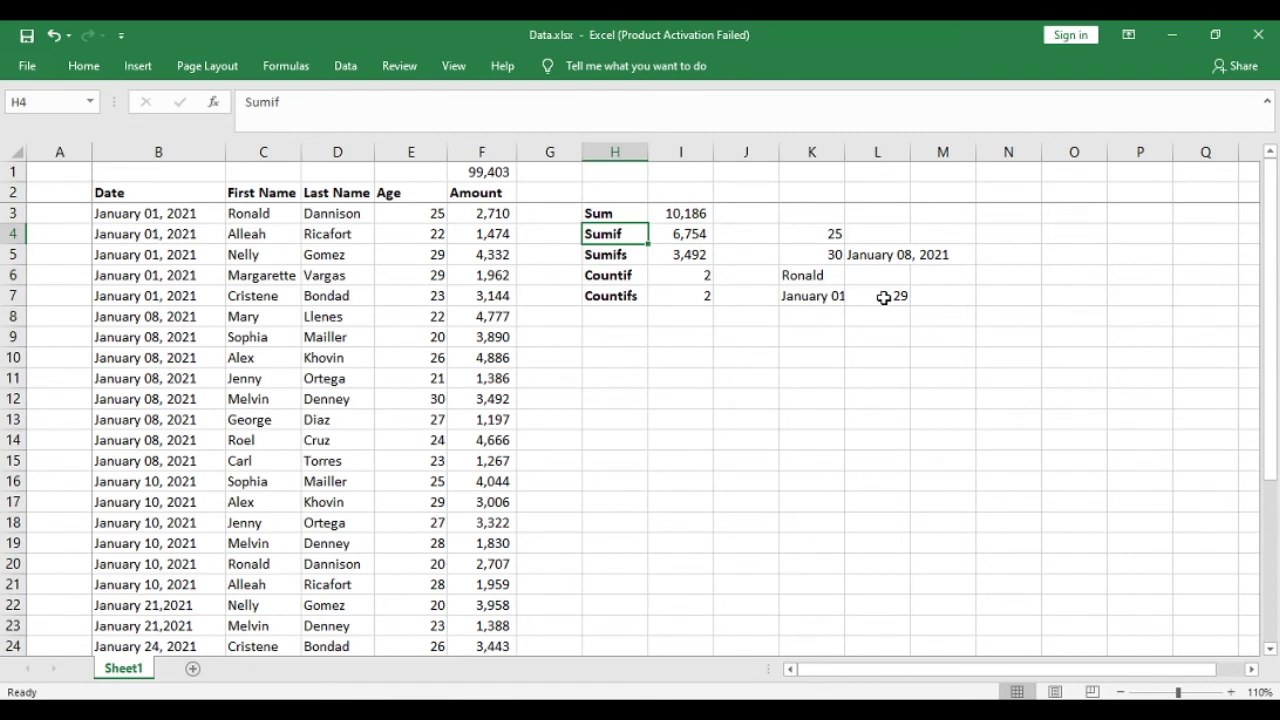
pyautogui.press('Right')
pyautogui.press('Right')
pyautogui.press('Right')
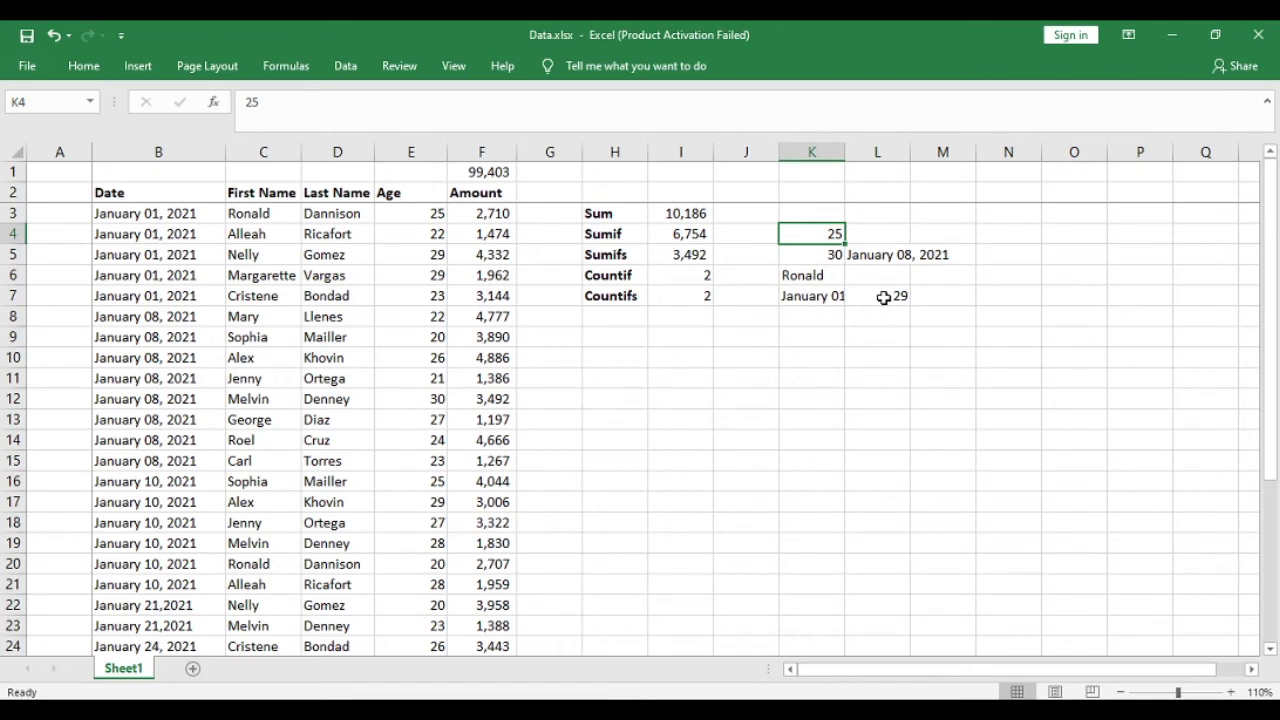
# Replace the formula in F1 with =SUBTOTAL(9,F3:F35) to total the visible Amount values.
pyautogui.press('Left')
pyautogui.press('Left')
pyautogui.press('Left')
pyautogui.press('Up')
pyautogui.press('Up')
pyautogui.press('Up')
pyautogui.press('Left')
pyautogui.press('Left')
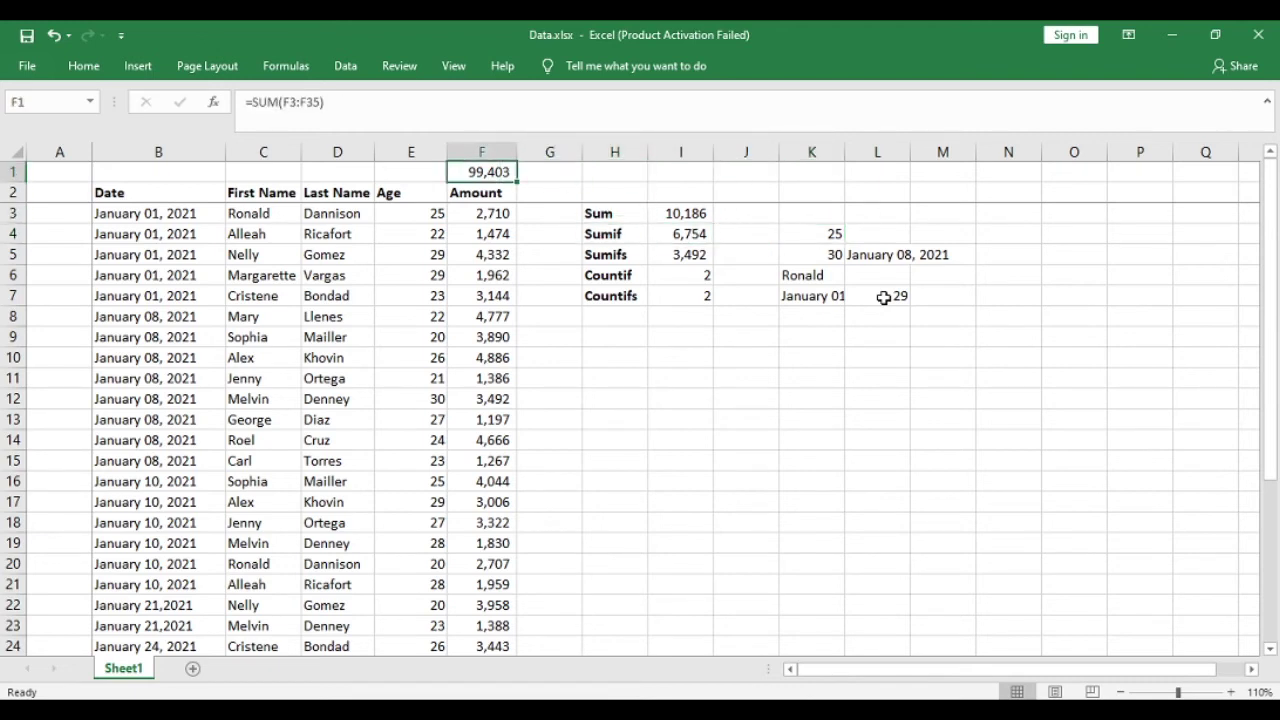
pyautogui.write('=subti')
pyautogui.press('Tab')
pyautogui.press('Left')
pyautogui.write('=subt')
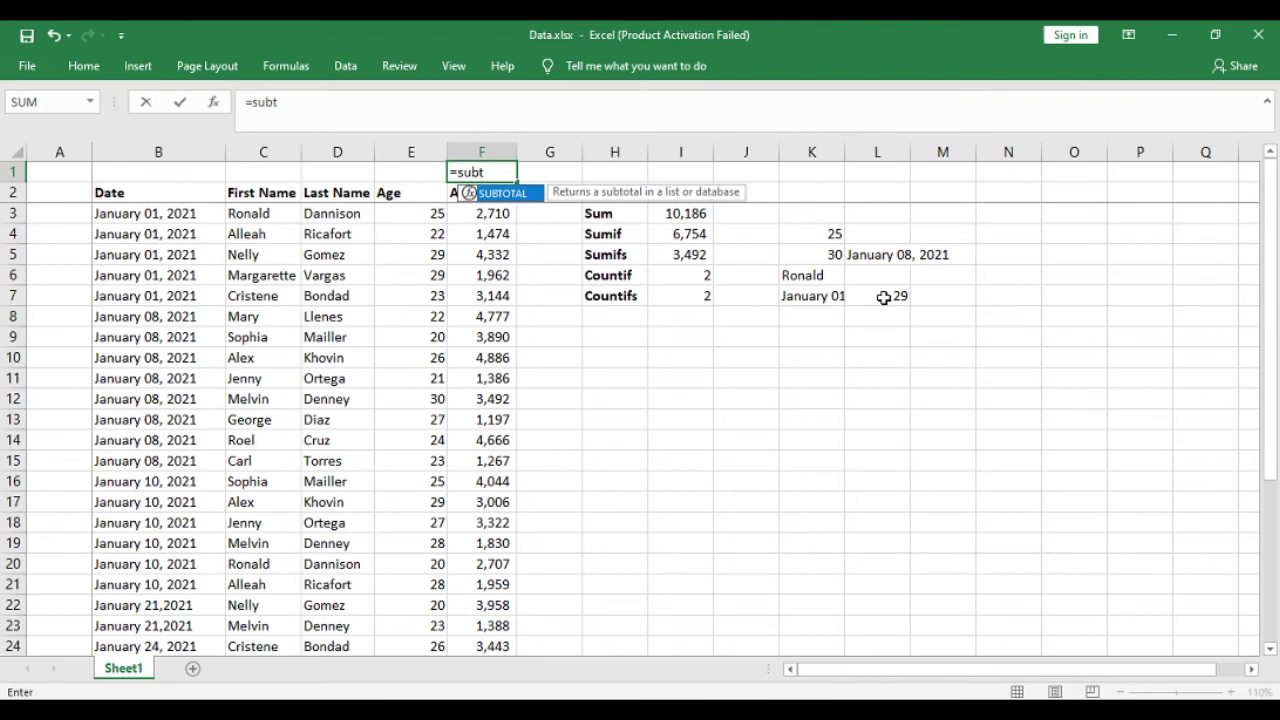
pyautogui.press('Tab')
pyautogui.write('9,')
pyautogui.press('Down')
pyautogui.press('Down')
pyautogui.hotkey('ctrl', 'shift', 'Down')
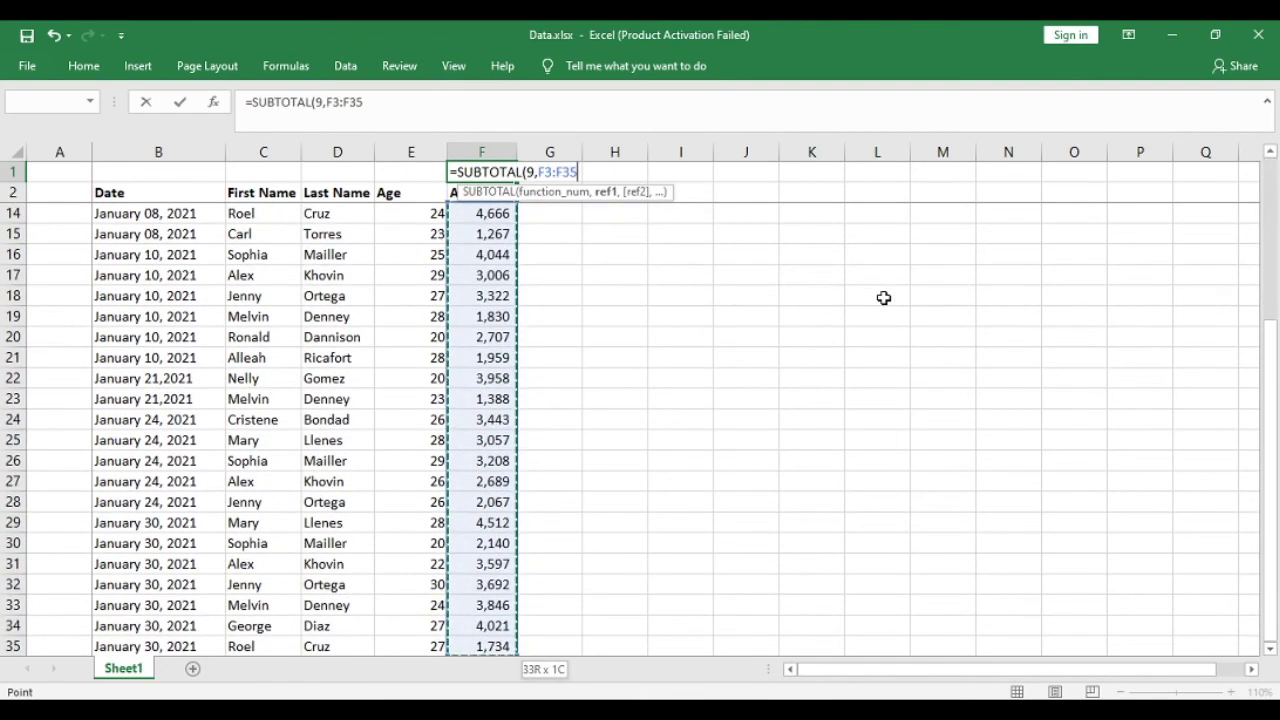
pyautogui.press('Return')
pyautogui.press('Up')
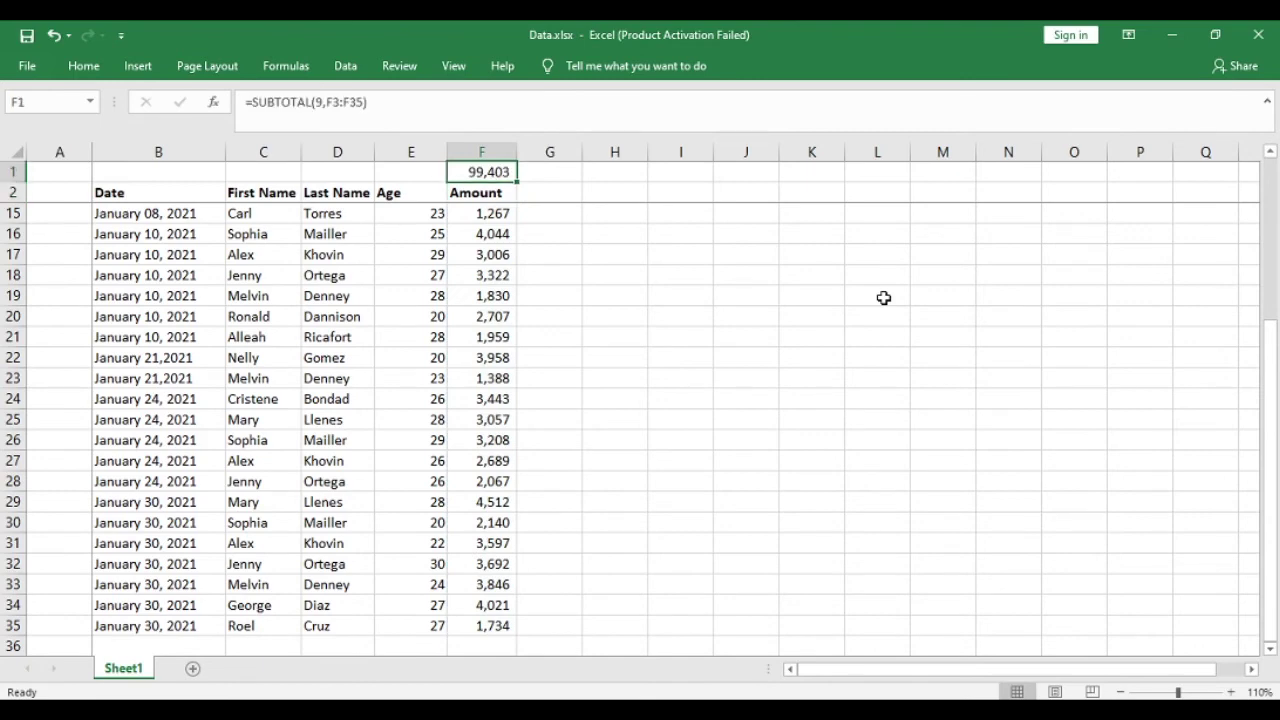
# Turn on filters for the table's header row, from Date to Amount, and go to the Age header.
pyautogui.press('Down')
pyautogui.press('Down')
pyautogui.press('Down')
pyautogui.press('Up')
pyautogui.press('Up')
pyautogui.press('Up')
pyautogui.press('Down')
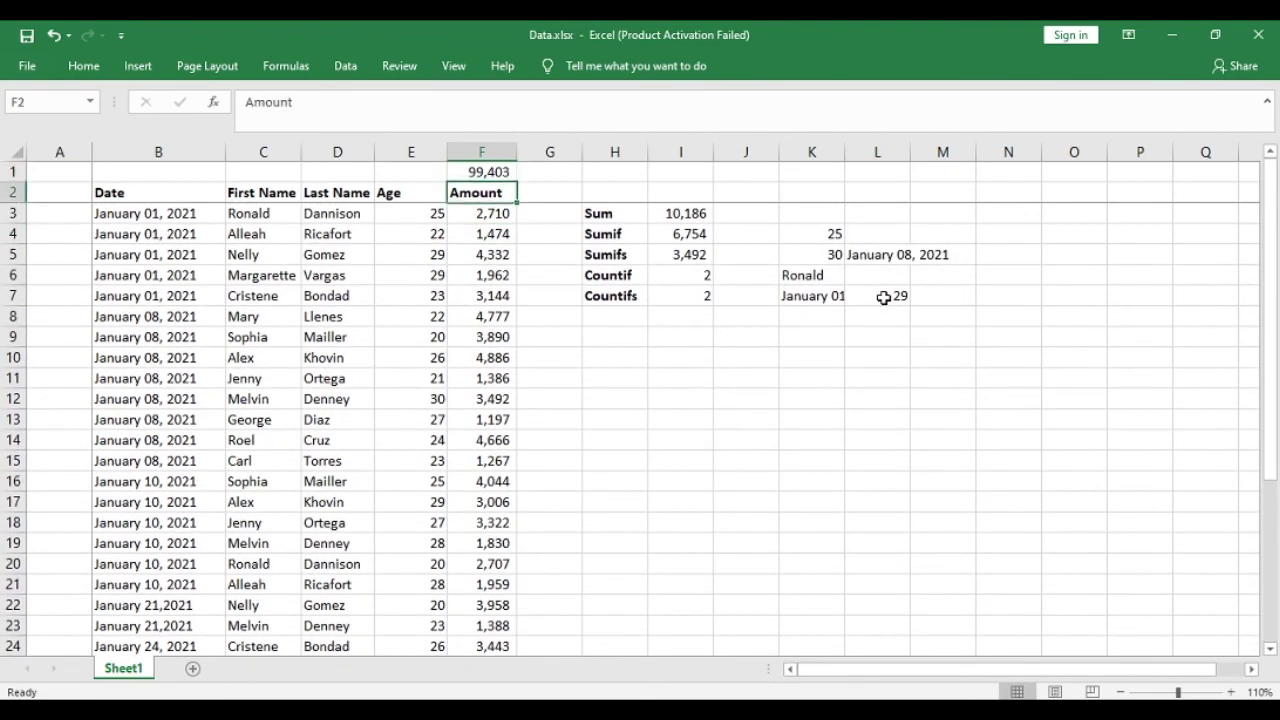
pyautogui.hotkey('ctrl', 'shift', 'l')
pyautogui.press('Left')
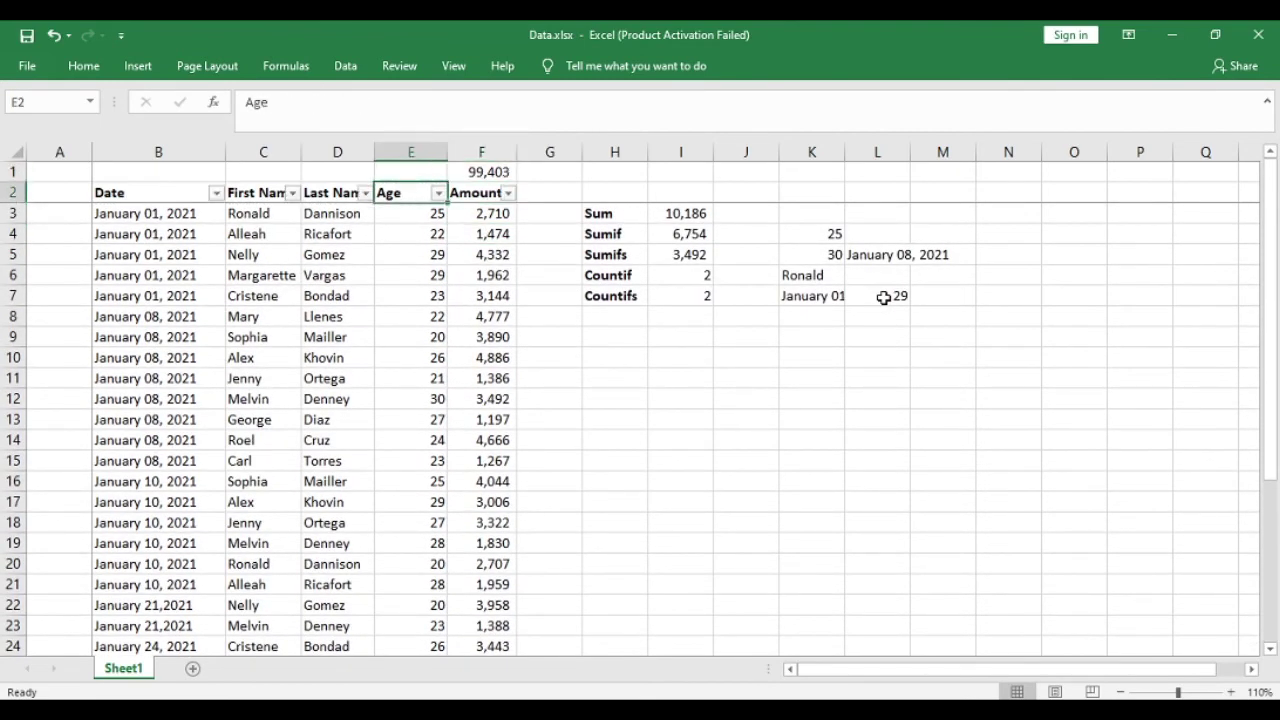
# Filter the Age column to show only the rows with age 25.
pyautogui.hotkey('alt', 'Down')
pyautogui.press('Down')
pyautogui.press('Down')
pyautogui.press('Down')
pyautogui.press('Down')
pyautogui.press('Down')
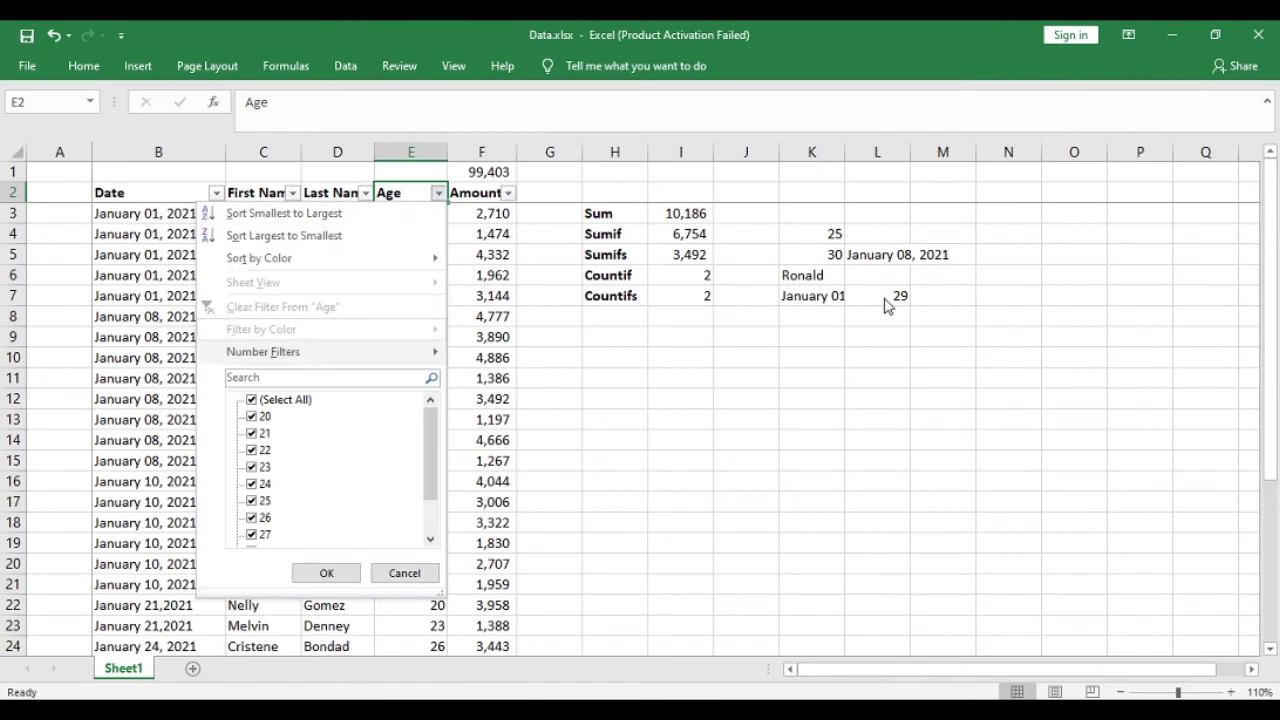
pyautogui.write('25')
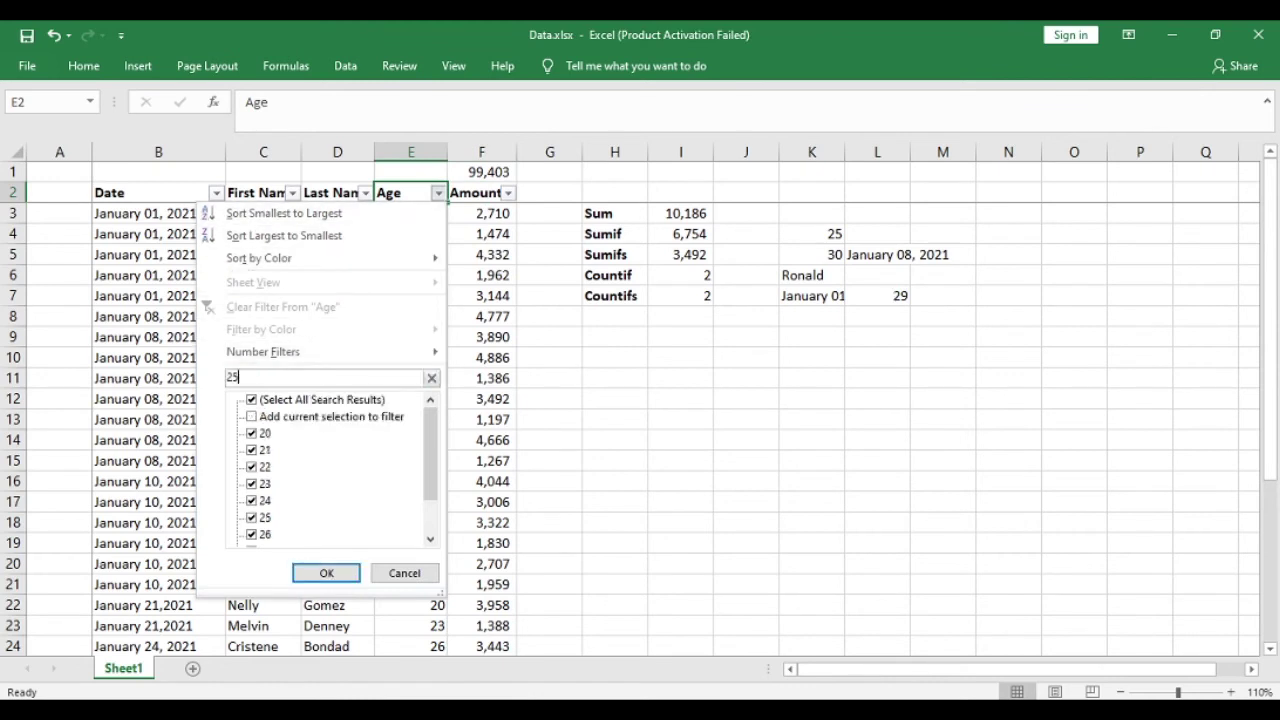
pyautogui.press('Return')
# Compare the SUBTOTAL result in F1 with the sum of the visible Amount cells.
pyautogui.press('Down')
pyautogui.press('Right')
pyautogui.press('Up')
pyautogui.press('Up')
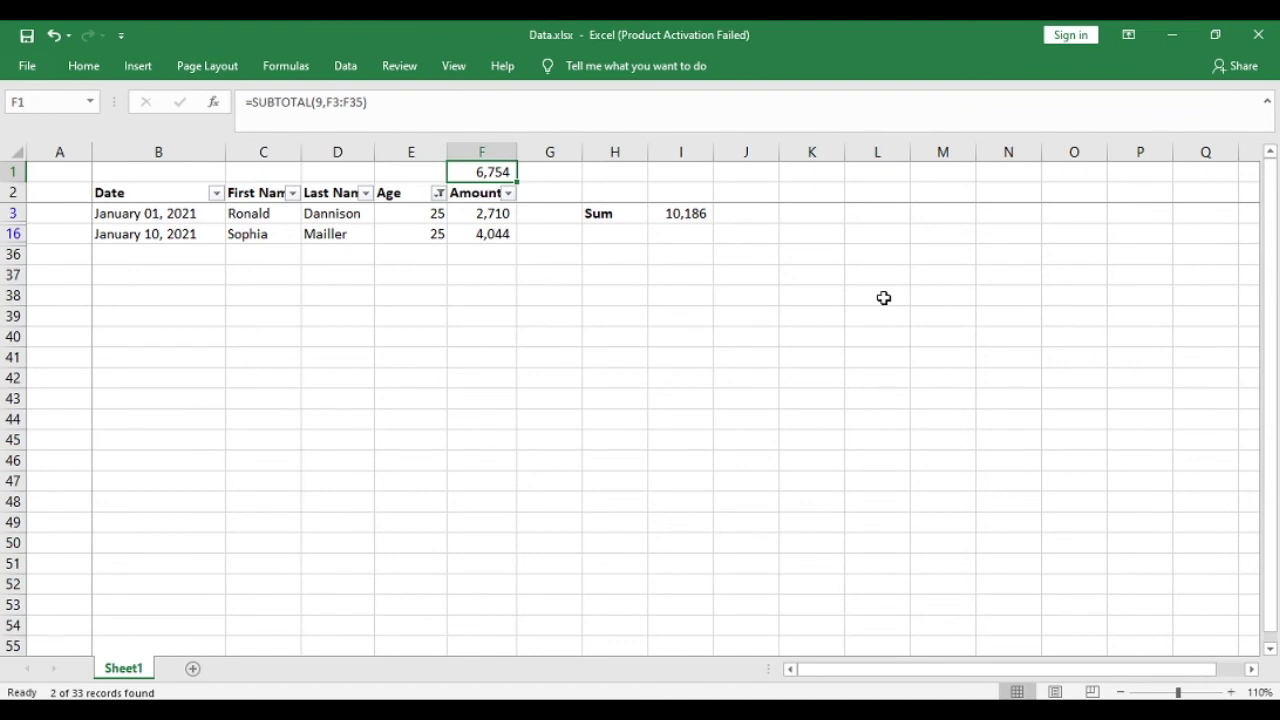
pyautogui.press('Down')
pyautogui.press('Down')
pyautogui.hotkey('shift', 'Down')
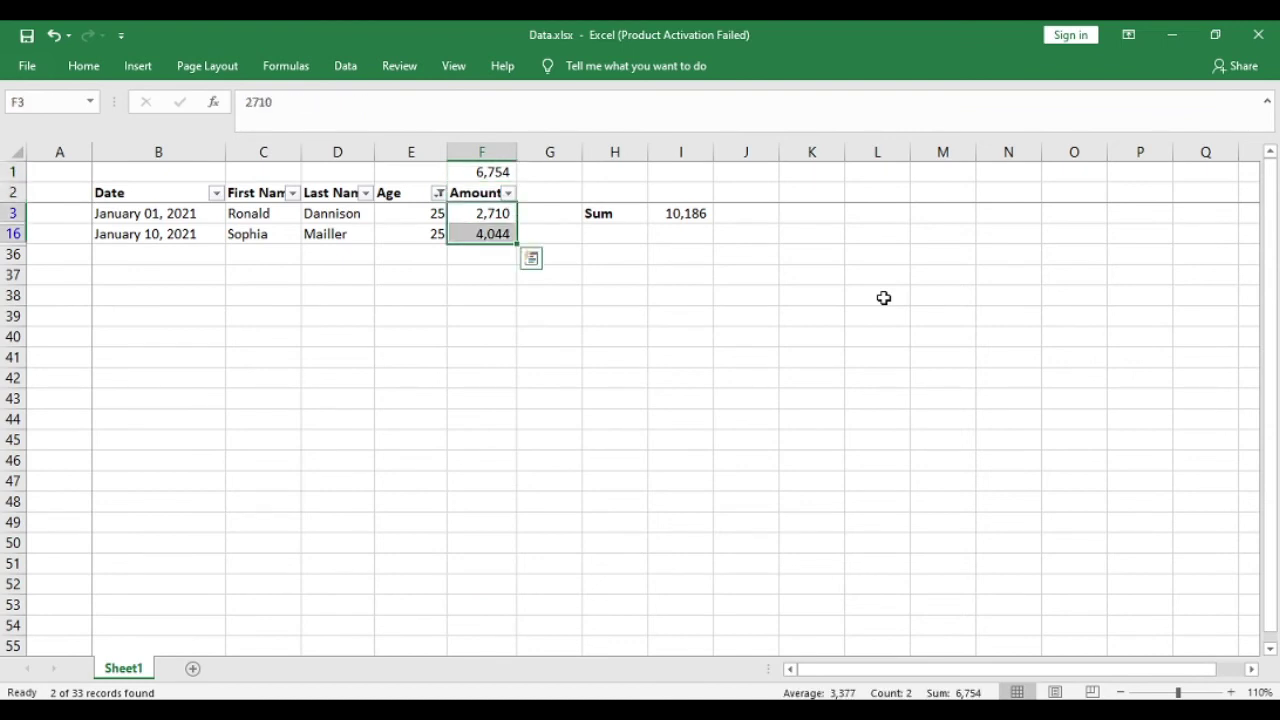
pyautogui.press('Up')
pyautogui.press('Up')
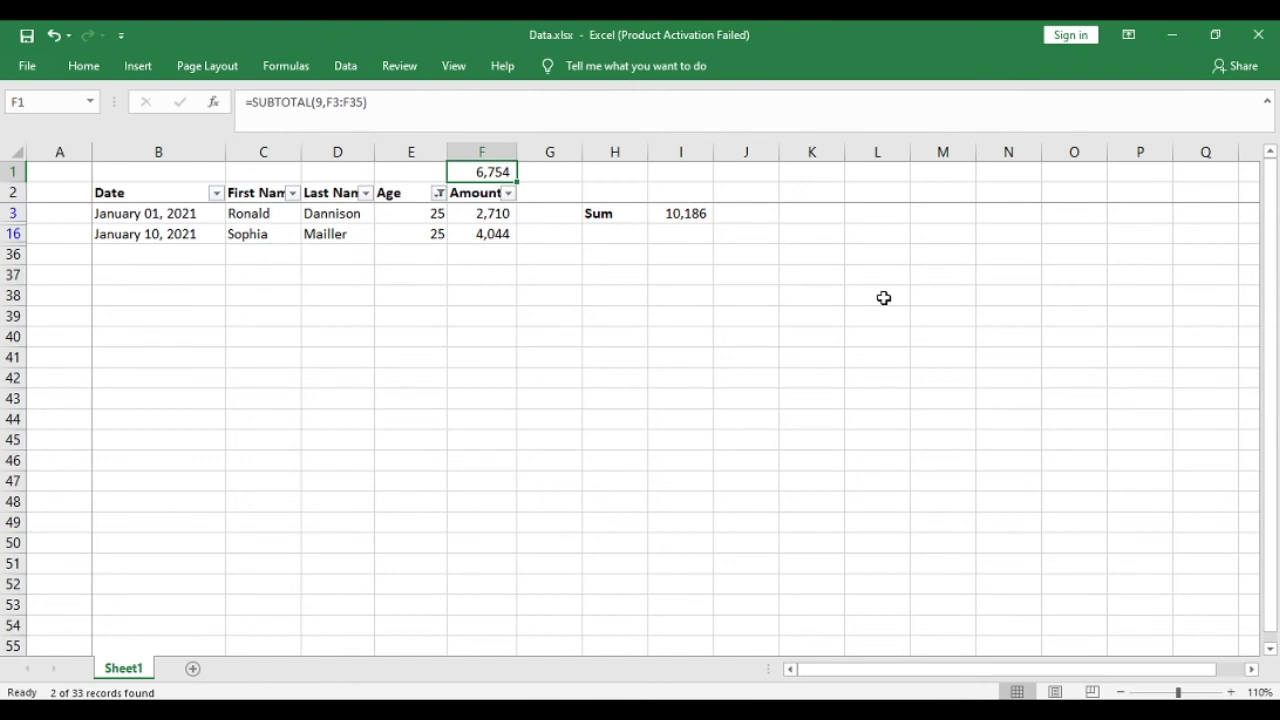
pyautogui.press('Down')
pyautogui.press('Left')
pyautogui.press('Right')
pyautogui.press('Up')
# Remove the filters from the table and check the Sumif formula in I4.
pyautogui.hotkey('ctrl', 'shift', 'l')
pyautogui.press('Down')
pyautogui.press('Right')
pyautogui.press('Right')
pyautogui.press('Right')
pyautogui.press('Down')
pyautogui.press('Down')
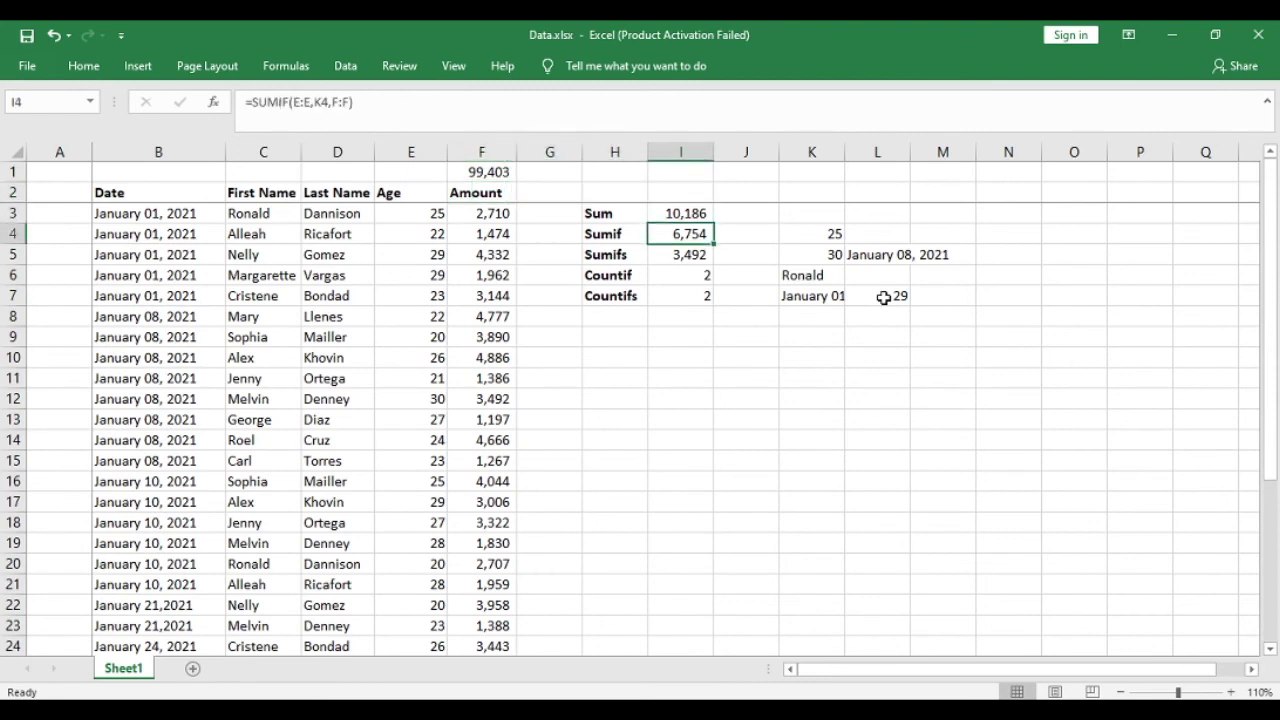
# Examine the Sumifs row's age criterion in K5 and date criterion in L5.
pyautogui.press('Down')
pyautogui.press('Left')
pyautogui.press('Right')
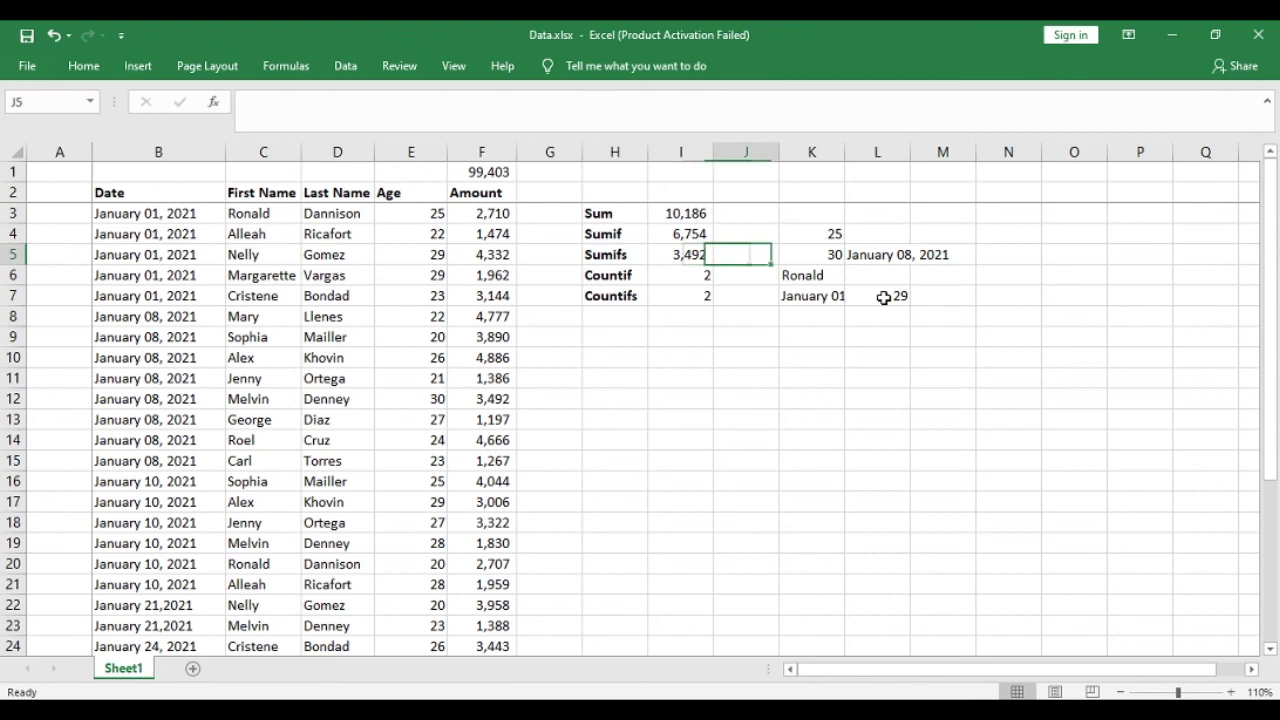
pyautogui.press('Right')
pyautogui.press('Right')
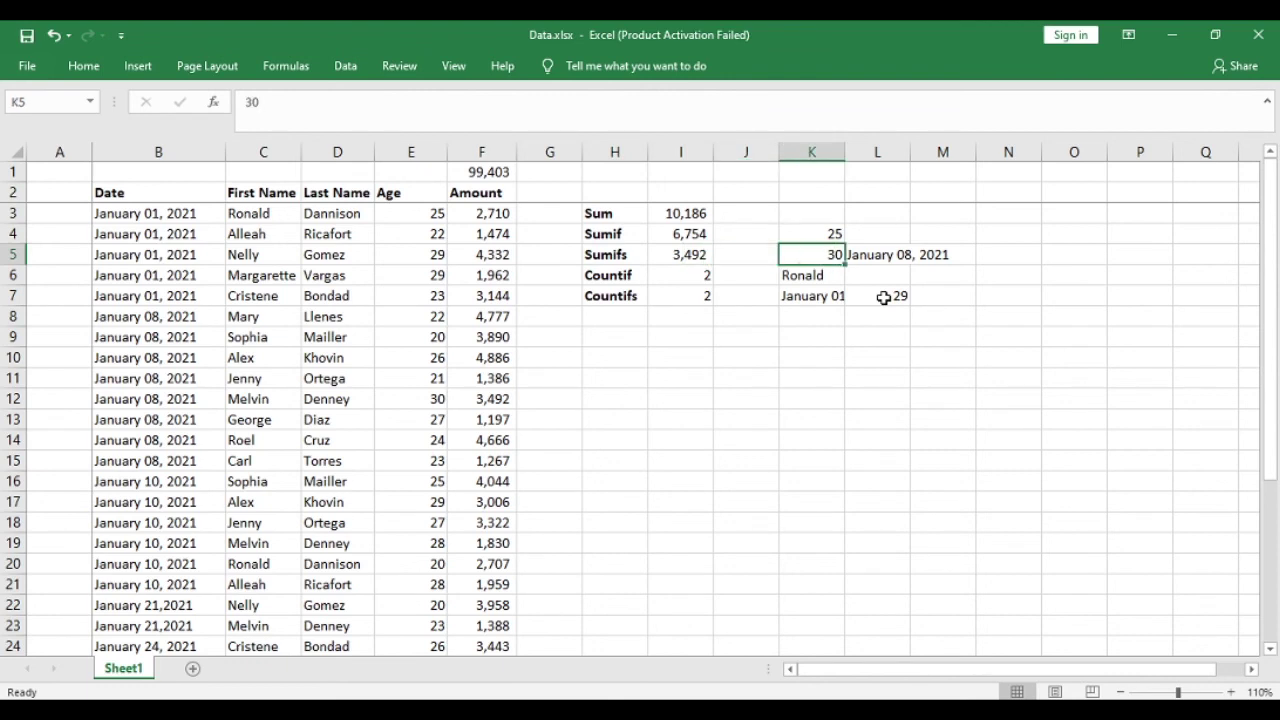
pyautogui.press('Right')
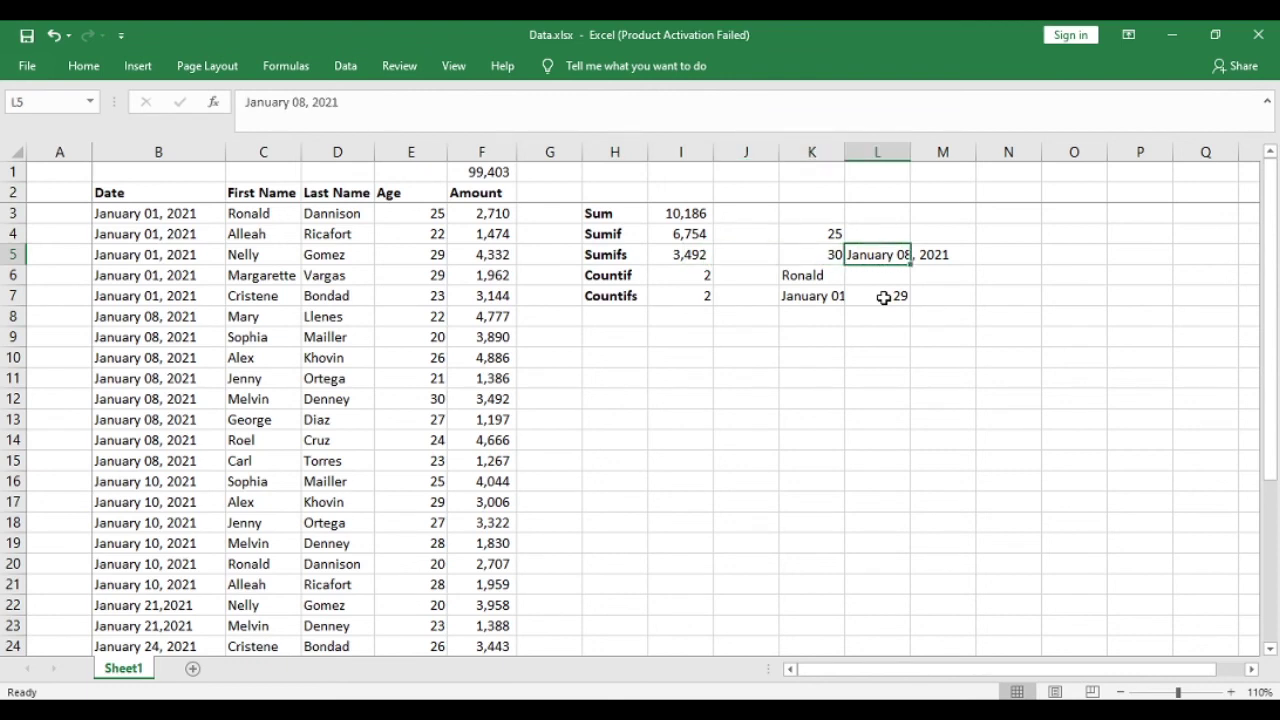
# Turn the table's header filters back on and go to the Age header in E2.
pyautogui.press('Left')
pyautogui.press('Left')
pyautogui.press('Left')
pyautogui.press('Up')
pyautogui.press('Up')
pyautogui.press('Up')
pyautogui.press('Left')
pyautogui.press('Left')
pyautogui.press('Left')
pyautogui.hotkey('ctrl', 'shift', 'l')
pyautogui.press('Left')
pyautogui.press('Right')
pyautogui.press('Left')
pyautogui.press('Left')
pyautogui.press('Right')
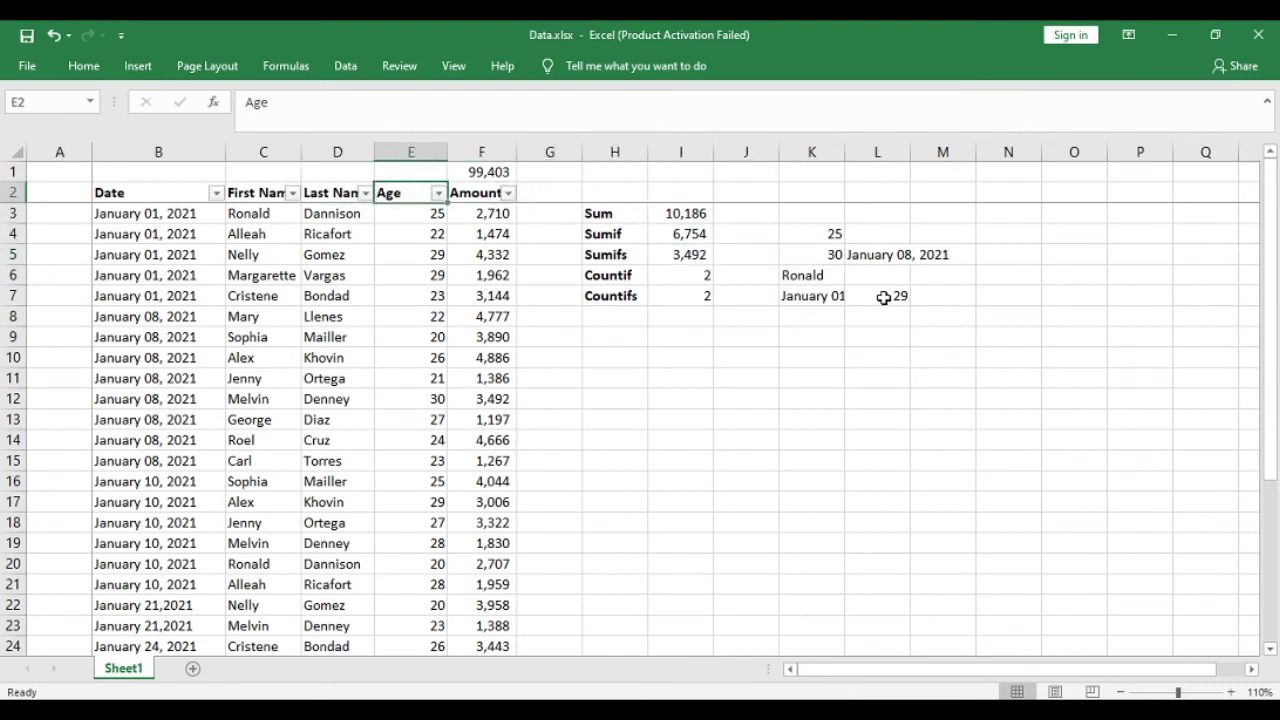
# Filter the Age column to show only the rows with age 30.
pyautogui.hotkey('alt', 'Down')
pyautogui.press('Down')
pyautogui.press('Down')
pyautogui.press('Down')
pyautogui.press('Down')
pyautogui.press('Down')
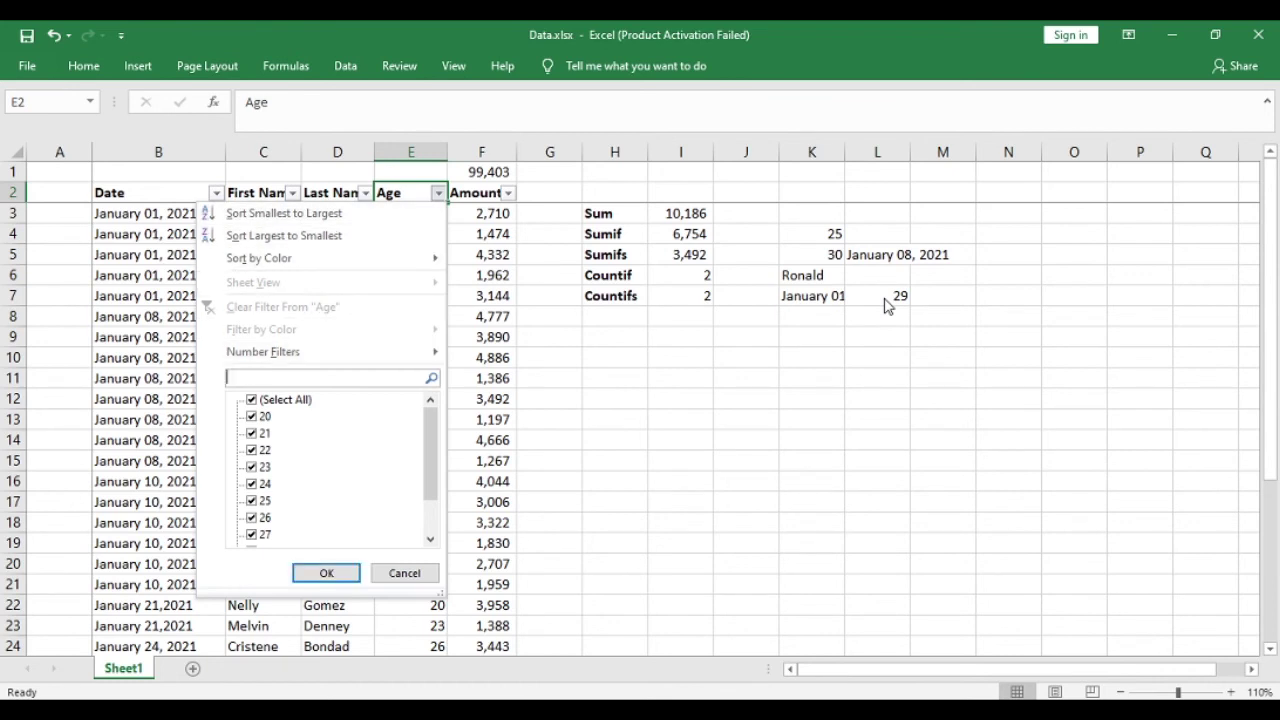
pyautogui.write('30')
pyautogui.press('Return')
# Filter the Date column to show only January 08, 2021.
pyautogui.press('Left')
pyautogui.press('Left')
pyautogui.press('Left')
pyautogui.hotkey('alt', 'Down')
pyautogui.press('Down')
pyautogui.press('Down')
pyautogui.press('Down')
pyautogui.press('Down')
pyautogui.press('Down')
pyautogui.press('Down')
pyautogui.press('space')
pyautogui.press('Down')
pyautogui.press('space')
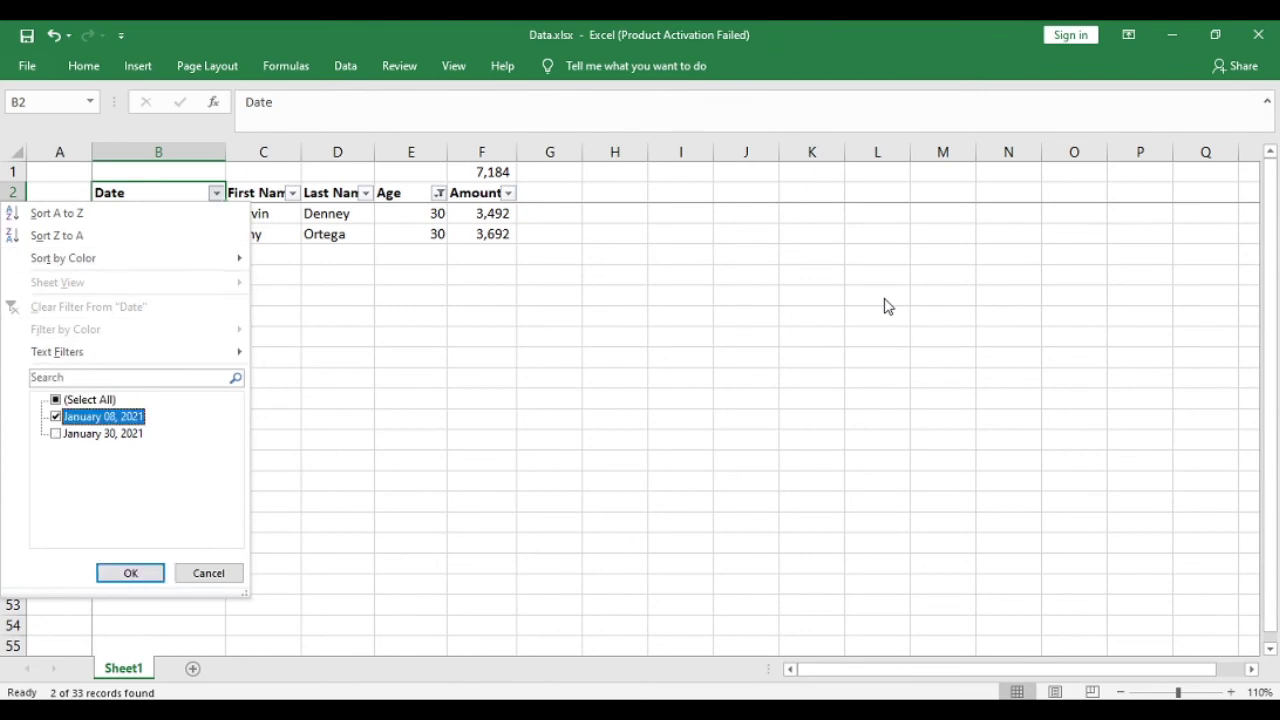
pyautogui.press('Return')
# Check the SUBTOTAL result in F1 for the rows filtered by age and date.
pyautogui.press('Right')
pyautogui.press('Right')
pyautogui.press('Right')
pyautogui.press('Up')
pyautogui.press('Up')
pyautogui.press('Right')
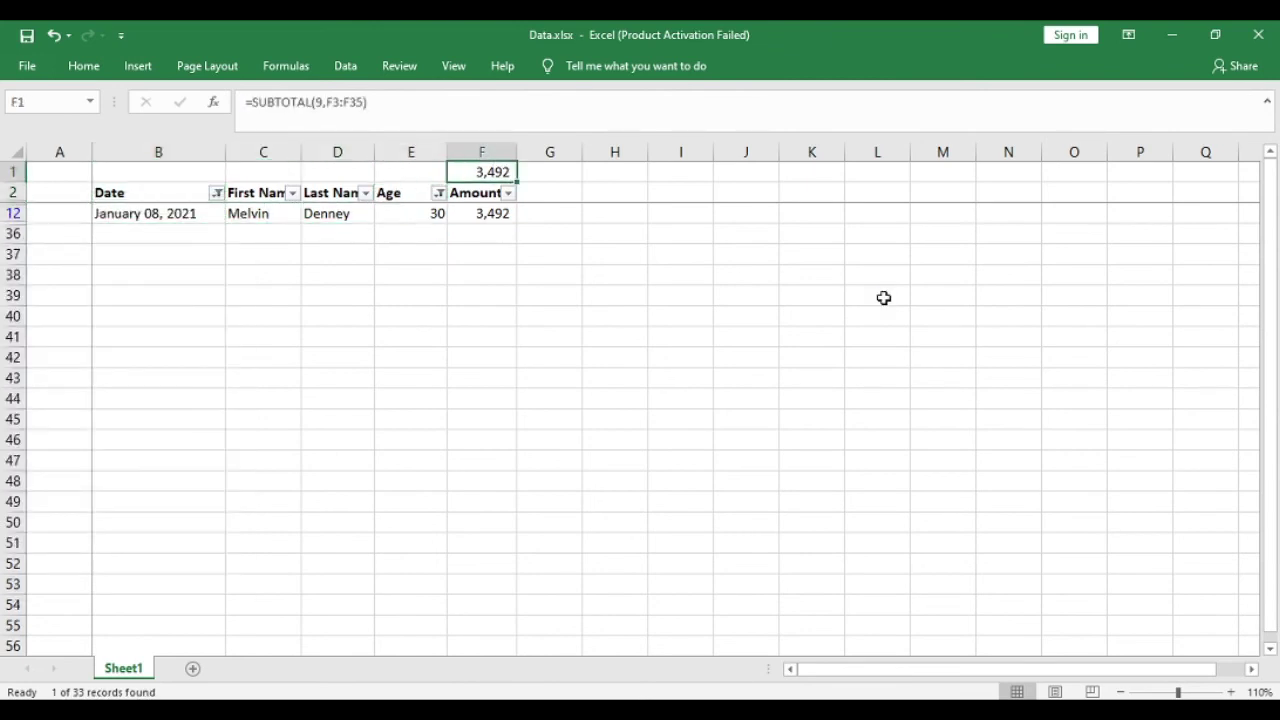
# Clear the age and date filters by turning filtering off, and check the Countif formula in I6.
pyautogui.hotkey('ctrl', 'shift', 'l')
pyautogui.press('Down')
pyautogui.press('Down')
pyautogui.press('Right')
pyautogui.press('Right')
pyautogui.press('Right')
pyautogui.press('Down')
pyautogui.press('Down')
pyautogui.press('Down')
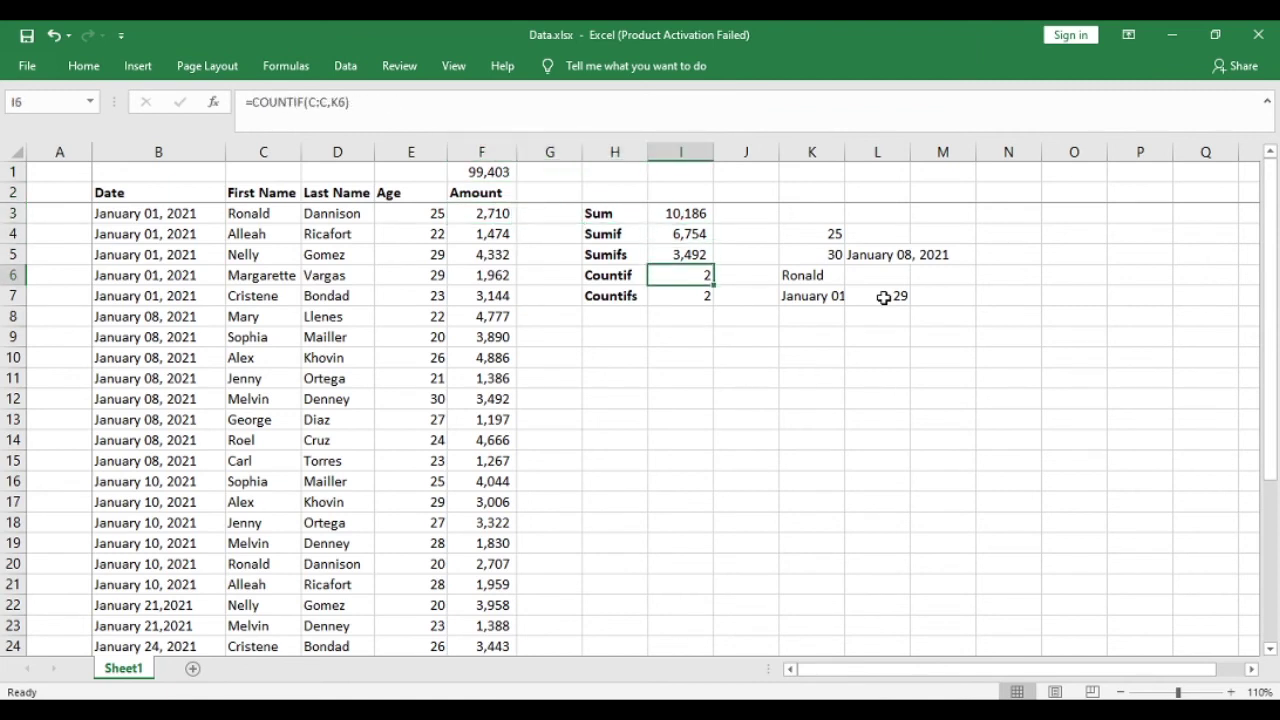
# Turn filtering on again for the header row and go to the First Name header in C2.
pyautogui.press('Left')
pyautogui.press('Left')
pyautogui.press('Left')
pyautogui.press('Up')
pyautogui.press('Up')
pyautogui.press('Up')
pyautogui.press('Up')
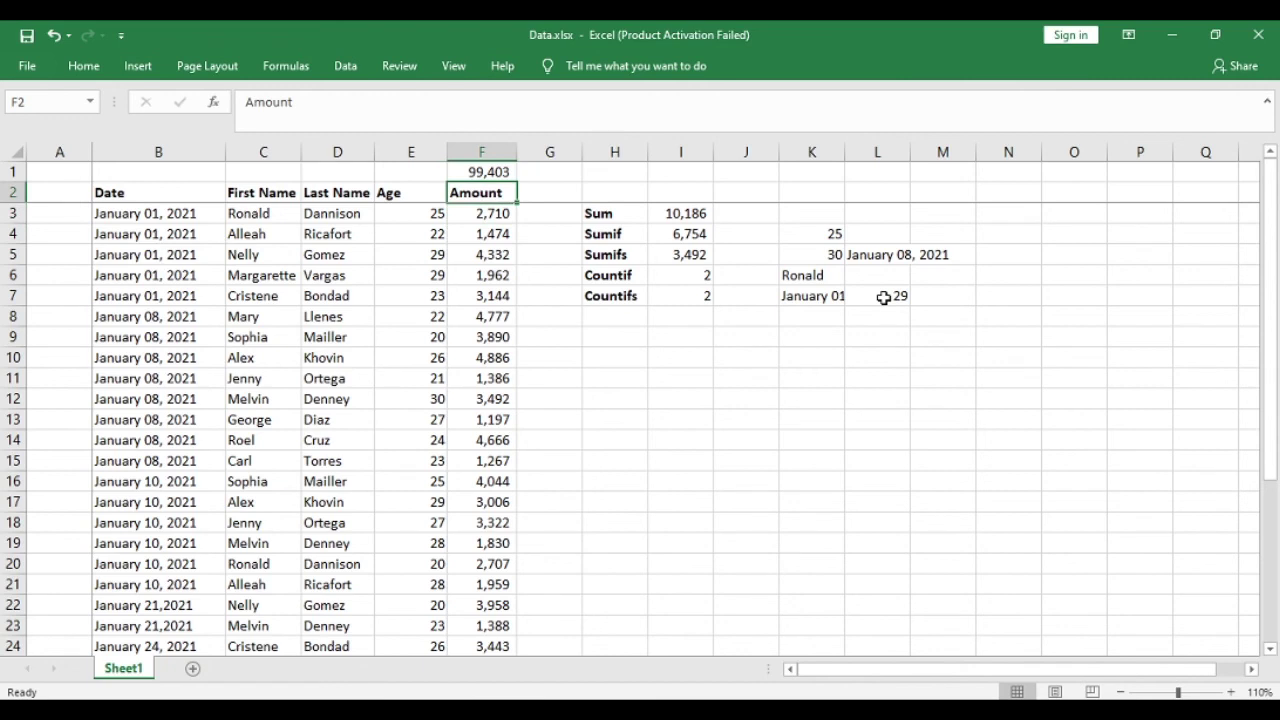
pyautogui.hotkey('ctrl', 'shift', 'l')
pyautogui.press('Left')
pyautogui.press('Left')
pyautogui.press('Left')
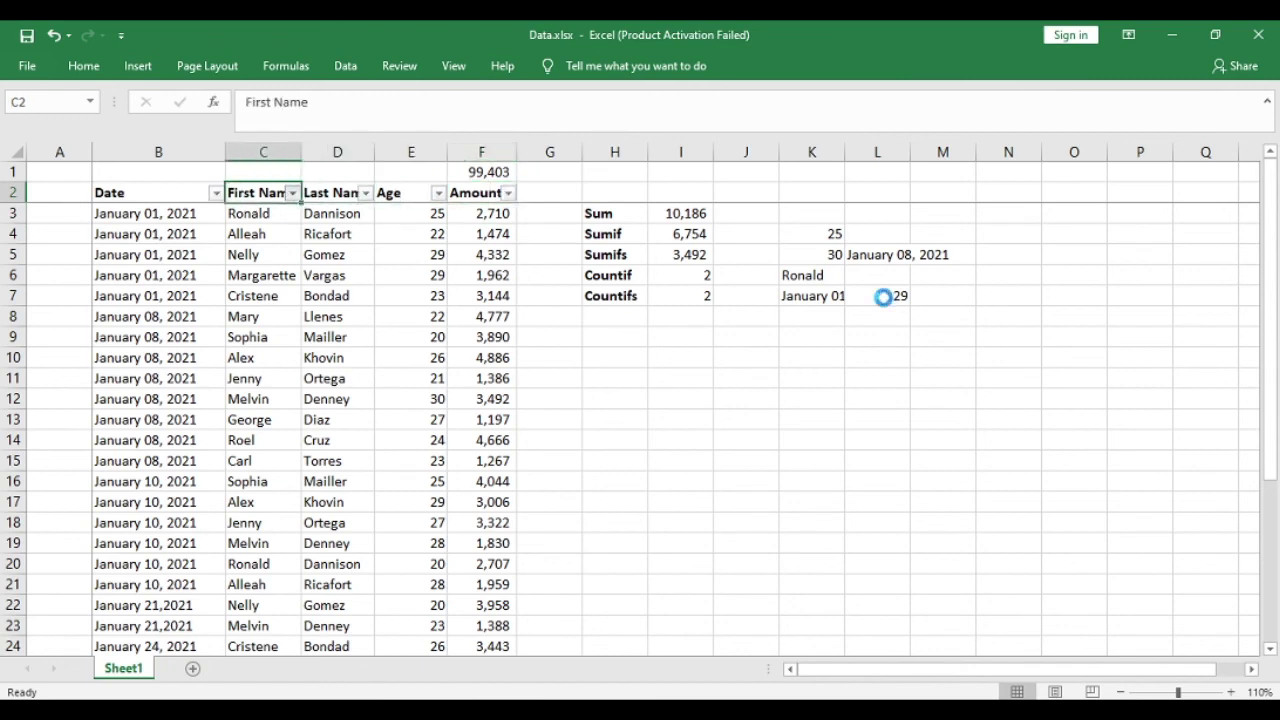
# Filter the First Name column by the name used as the Countif criterion in K6.
pyautogui.hotkey('alt', 'Down')
pyautogui.press('Down')
pyautogui.press('Down')
pyautogui.press('Down')
pyautogui.press('Down')
pyautogui.press('Down')
pyautogui.press('Down')
pyautogui.press('Down')
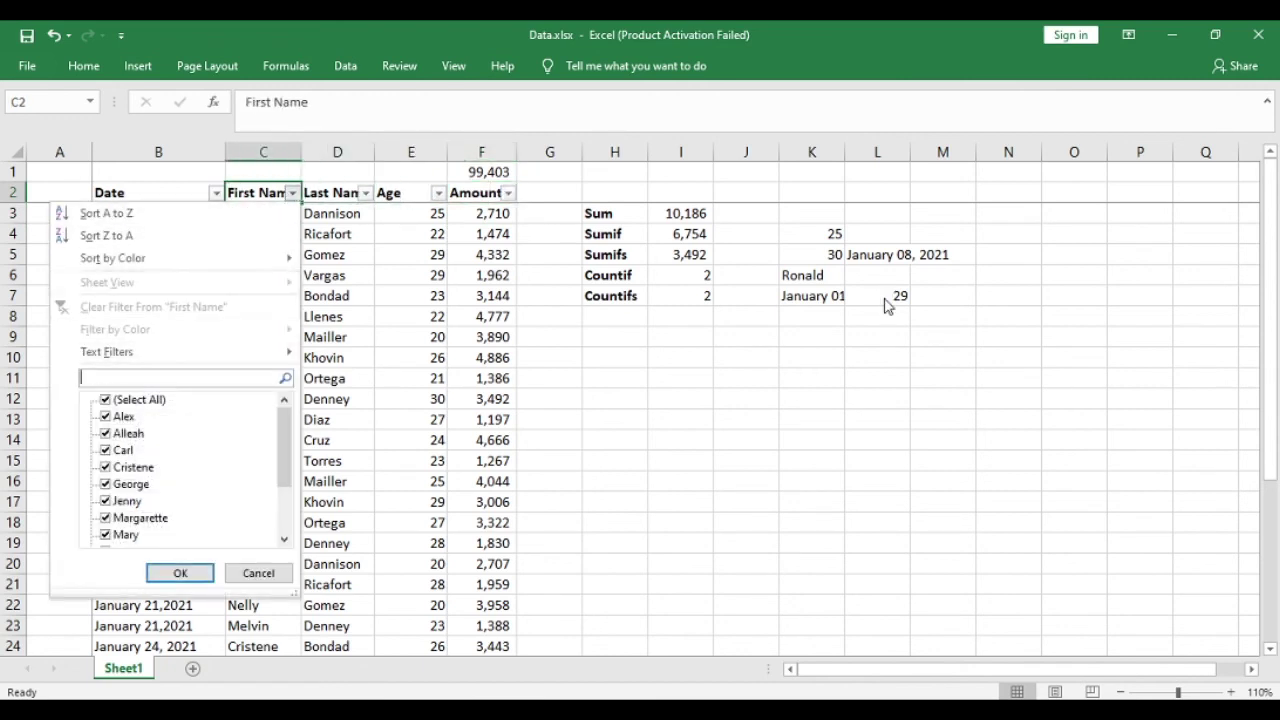
pyautogui.write('ronal')
pyautogui.press('Return')
# Select the visible First Name entries to check their count.
pyautogui.press('Down')
pyautogui.press('Right')
pyautogui.press('Left')
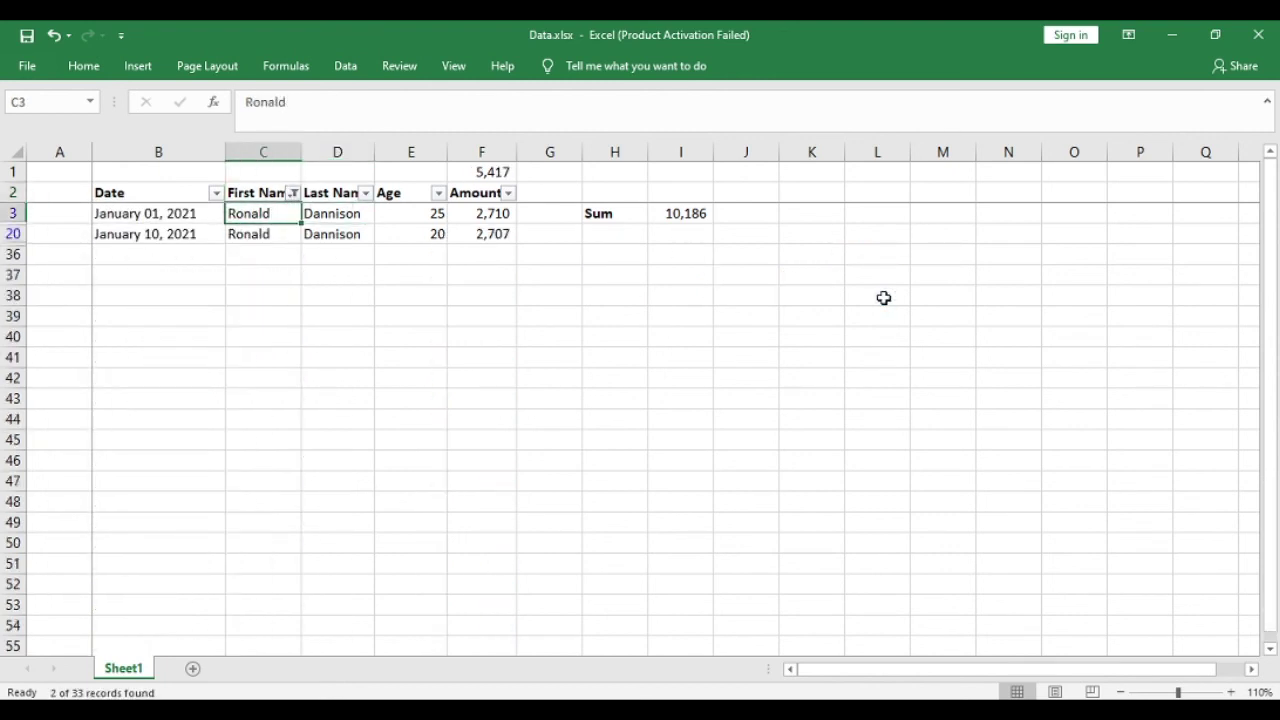
pyautogui.hotkey('shift', 'Down')
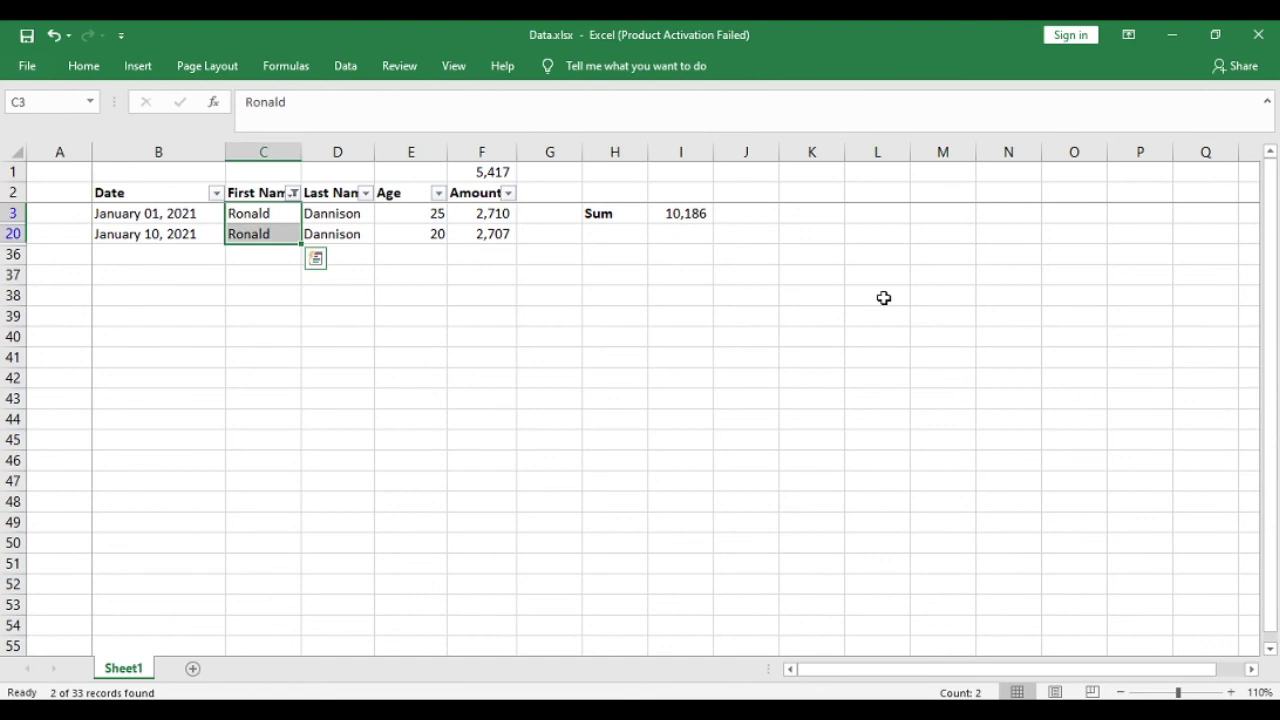
# Turn off filtering to show all table rows without the First Name filter.
pyautogui.press('Left')
pyautogui.press('Down')
pyautogui.hotkey('ctrl', 'shift', 'l')
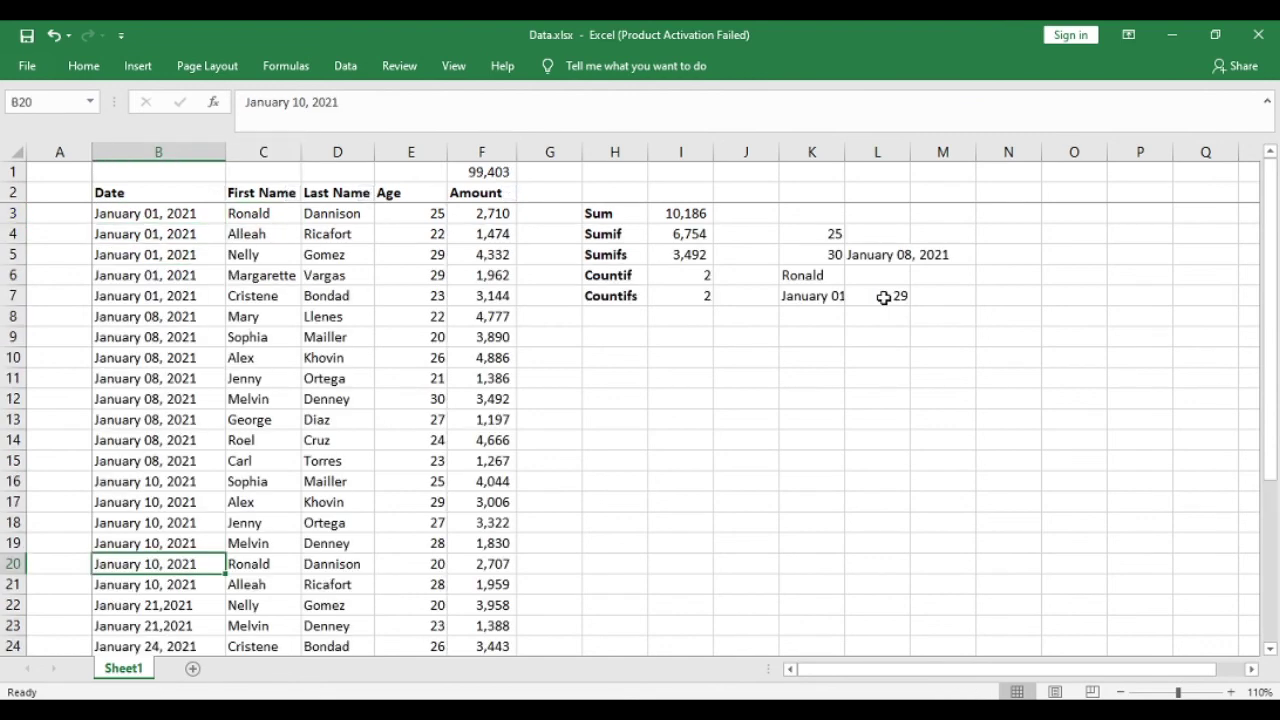
# Examine the Countifs row's date criterion in K7 and age criterion in L7.
pyautogui.press('Down')
pyautogui.press('Right')
pyautogui.press('Right')
pyautogui.press('Right')
pyautogui.press('Right')
pyautogui.press('Right')
pyautogui.press('Up')
pyautogui.hotkey('ctrl', 'Up')
pyautogui.press('Right')
pyautogui.press('Down')
pyautogui.press('Down')
pyautogui.press('Down')
pyautogui.press('Down')
pyautogui.press('Down')
pyautogui.press('Down')
pyautogui.press('Right')
pyautogui.press('Right')
pyautogui.press('Right')
pyautogui.press('Right')
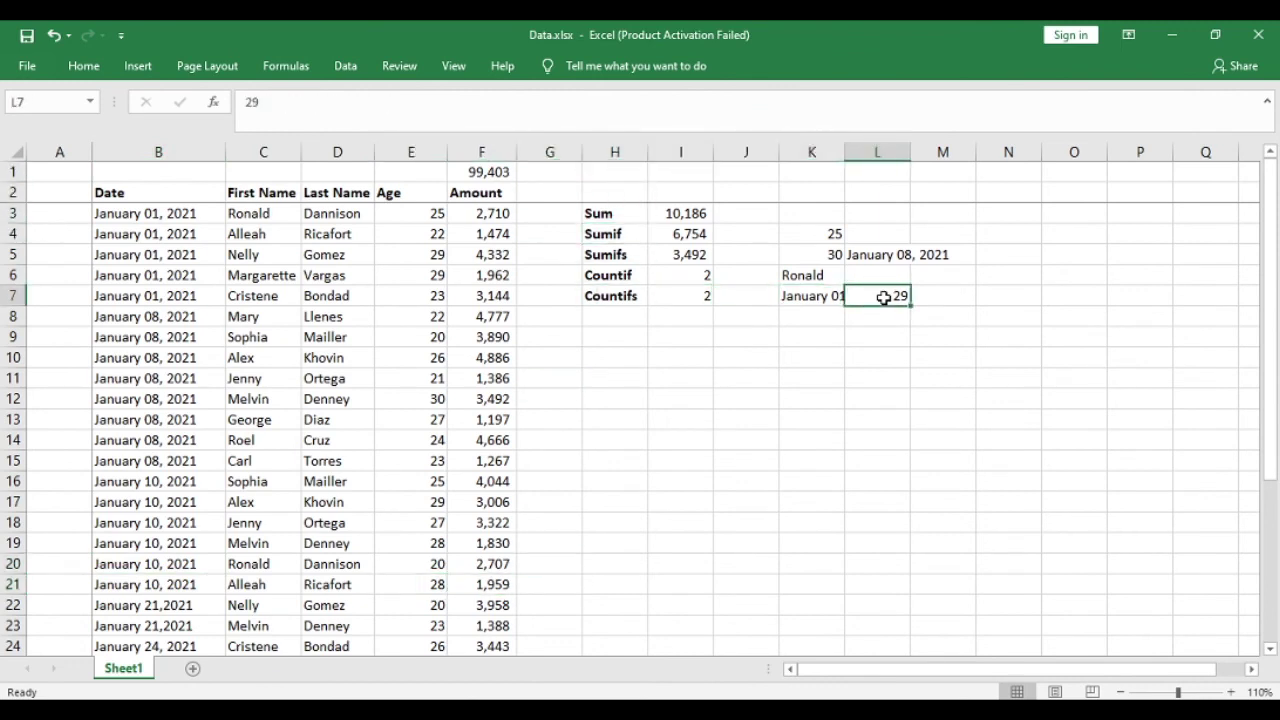
pyautogui.press('Left')
pyautogui.press('Left')
pyautogui.press('Right')
pyautogui.press('Left')
pyautogui.press('Left')
pyautogui.press('Left')
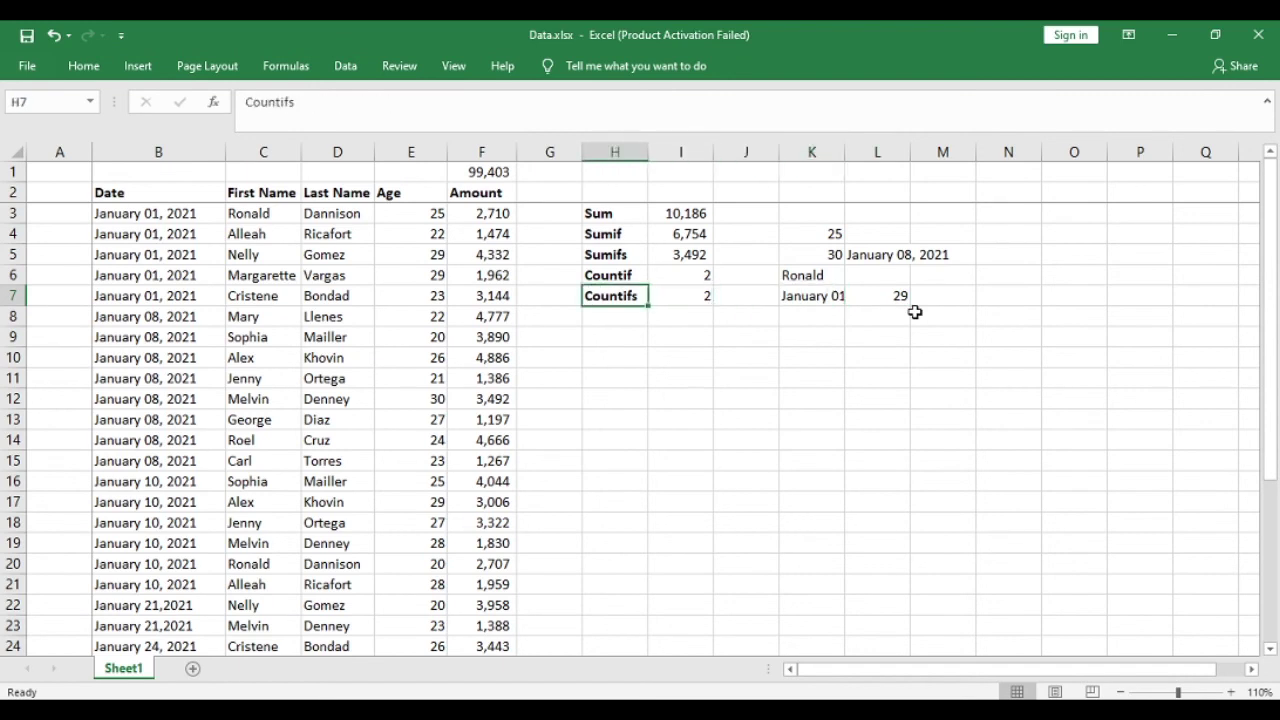
# Go to the Amount header in F2 and turn on the table's filters once more.
pyautogui.press('Left')
pyautogui.press('Left')
pyautogui.press('Up')
pyautogui.press('Up')
pyautogui.press('Up')
pyautogui.press('Up')
pyautogui.press('Up')
pyautogui.press('Up')
pyautogui.press('Down')
pyautogui.hotkey('ctrl', 'shift', 'l')
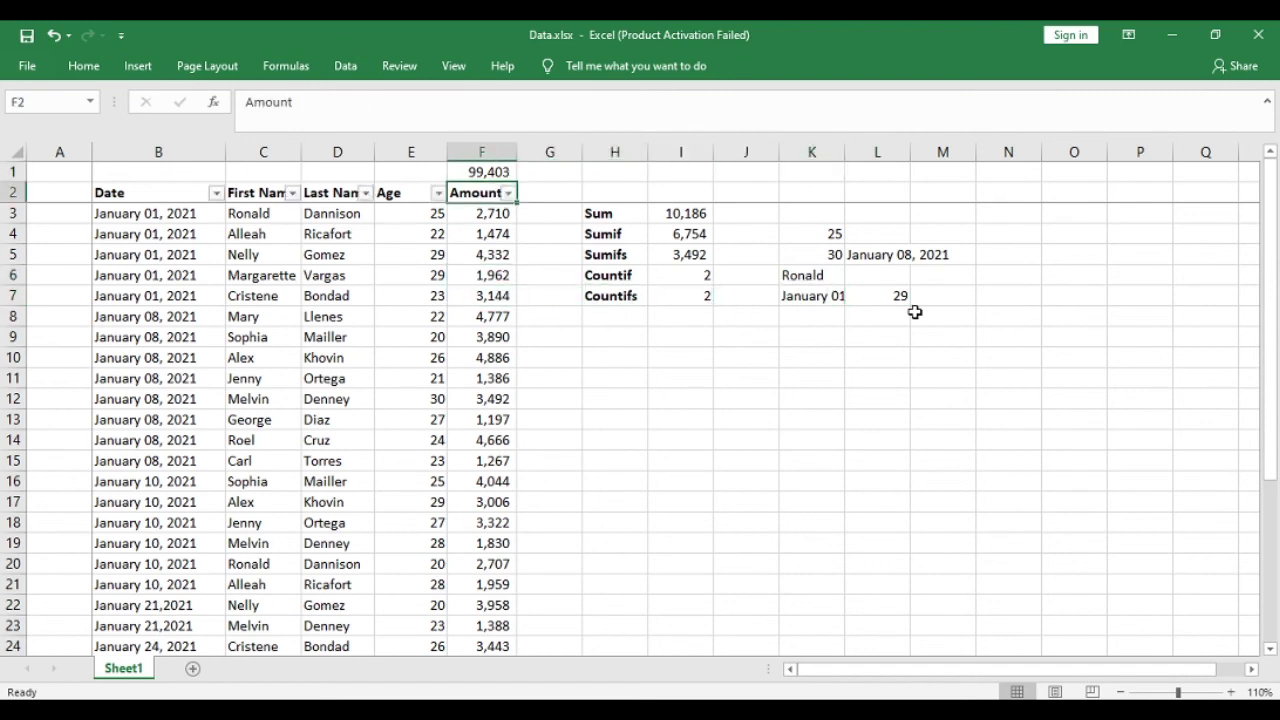
# Filter the table's Age column to show only the records with age 29.
pyautogui.press('Left')
pyautogui.hotkey('alt', 'Down')
pyautogui.press('Down')
pyautogui.press('Down')
pyautogui.press('Down')
pyautogui.press('Down')
pyautogui.press('Down')
pyautogui.press('Down')
pyautogui.press('Down')
pyautogui.press('Down')
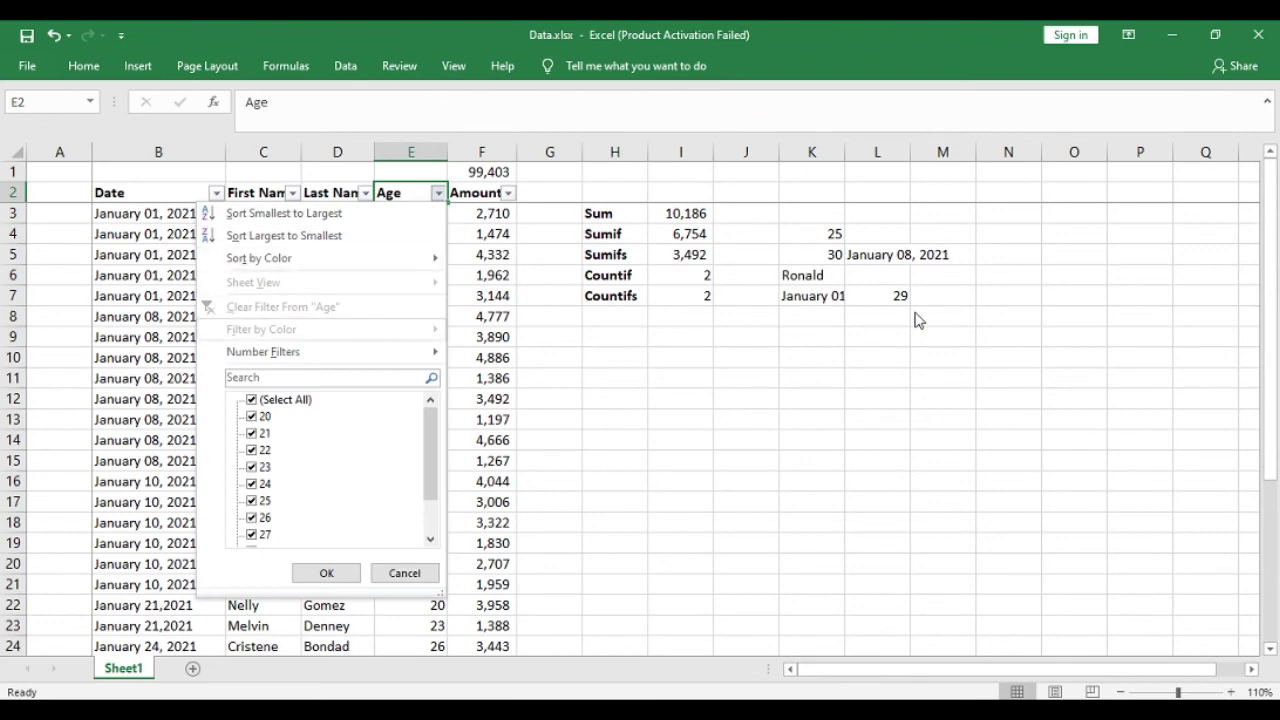
pyautogui.write('29')
pyautogui.press('Return')
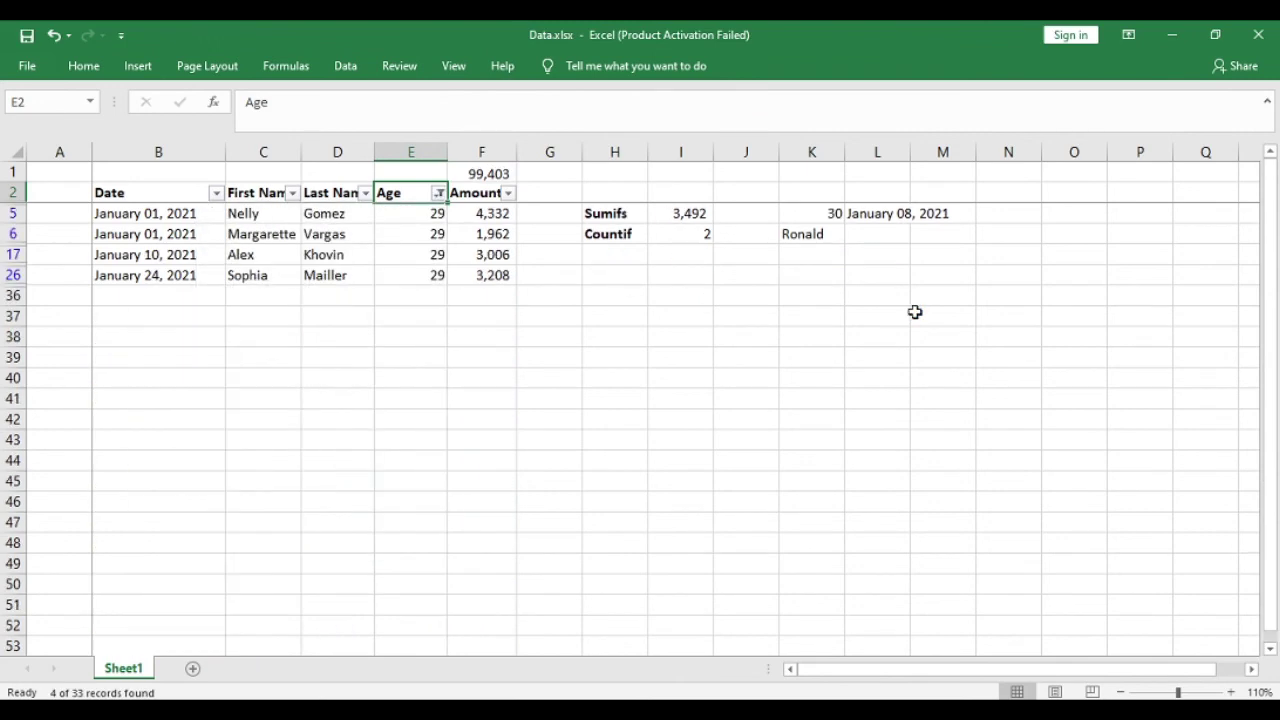
# Filter the Date column to January 01, 2021 as well, keeping the age filter.
pyautogui.press('Left')
pyautogui.press('Left')
pyautogui.press('Left')
pyautogui.hotkey('alt', 'Down')
pyautogui.press('Down')
pyautogui.press('Down')
pyautogui.press('Down')
pyautogui.press('Down')
pyautogui.press('Down')
pyautogui.press('Down')
pyautogui.press('space')
pyautogui.press('Down')
pyautogui.press('space')
pyautogui.press('Return')
# Select the filtered First Name entries in rows 5 and 6 to check their count against the Countifs result.
pyautogui.press('Down')
pyautogui.press('Right')
pyautogui.press('Right')
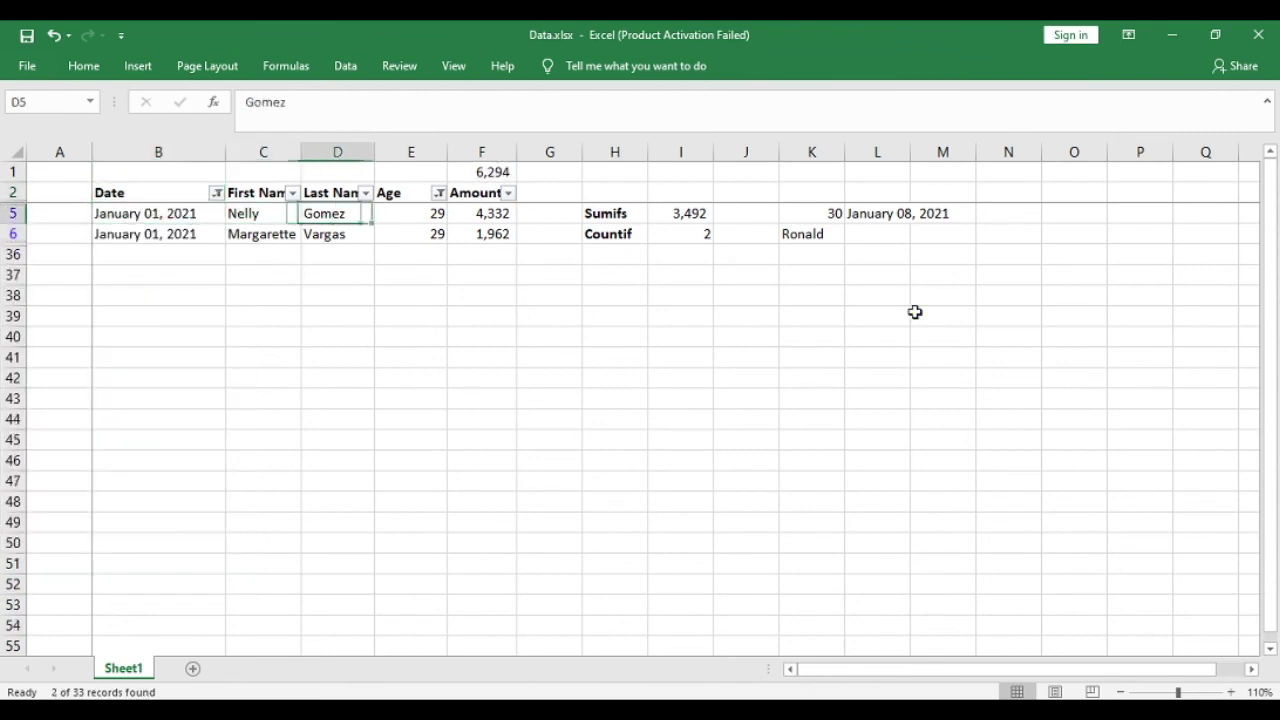
pyautogui.hotkey('shift', 'Down')
pyautogui.press('Left')
pyautogui.hotkey('shift', 'Down')
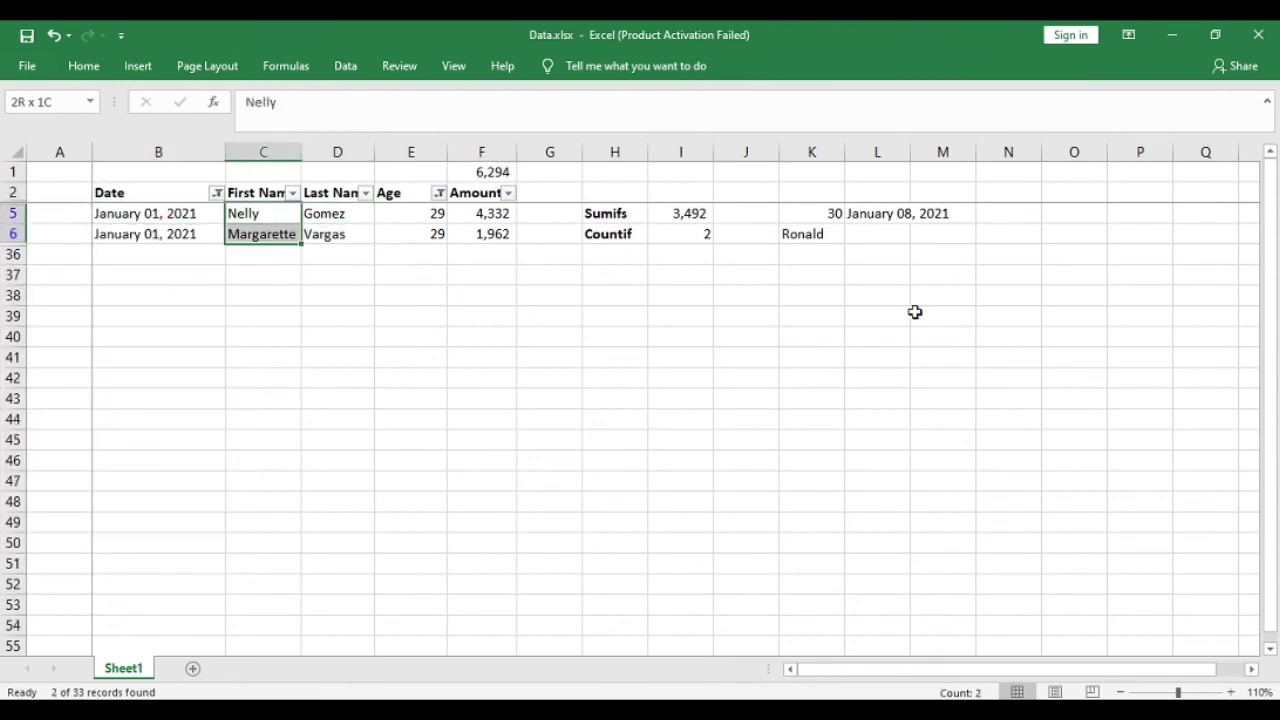
# Examine the age and name cells of the filtered records in rows 5 and 6.
pyautogui.press('Right')
pyautogui.press('Right')
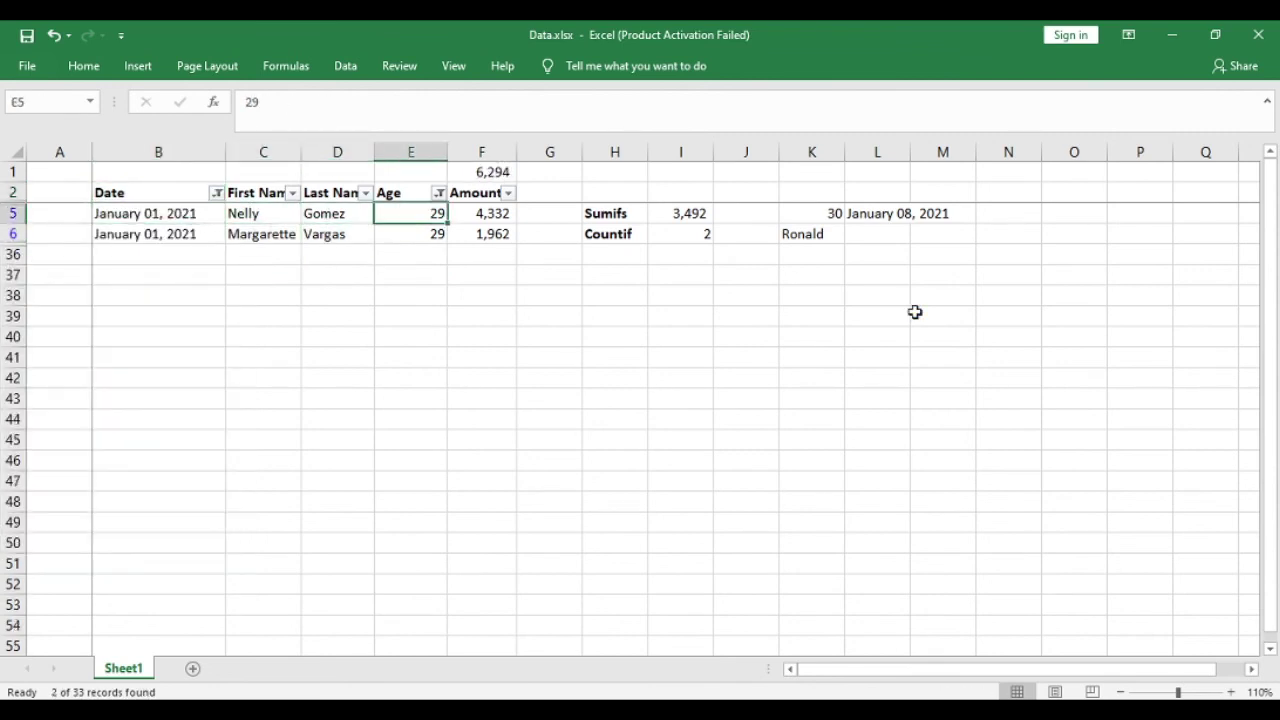
pyautogui.press('Left')
pyautogui.press('Left')
pyautogui.press('Left')
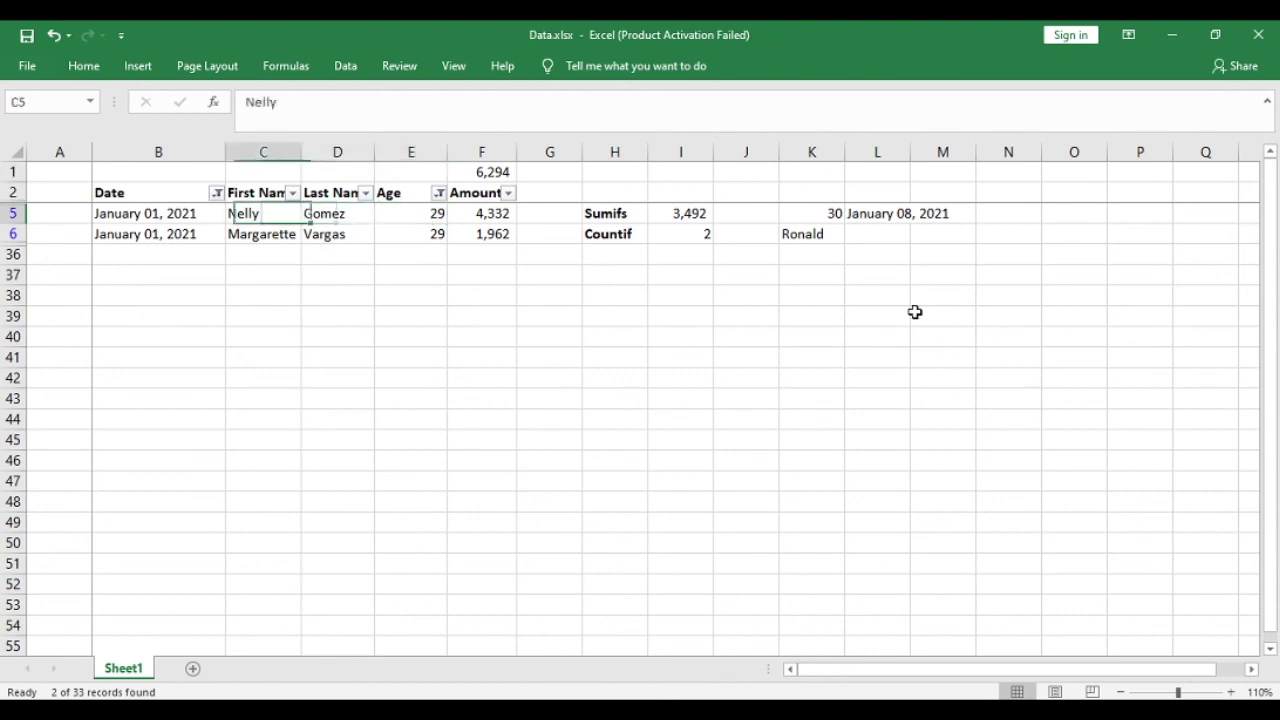
pyautogui.press('Right')
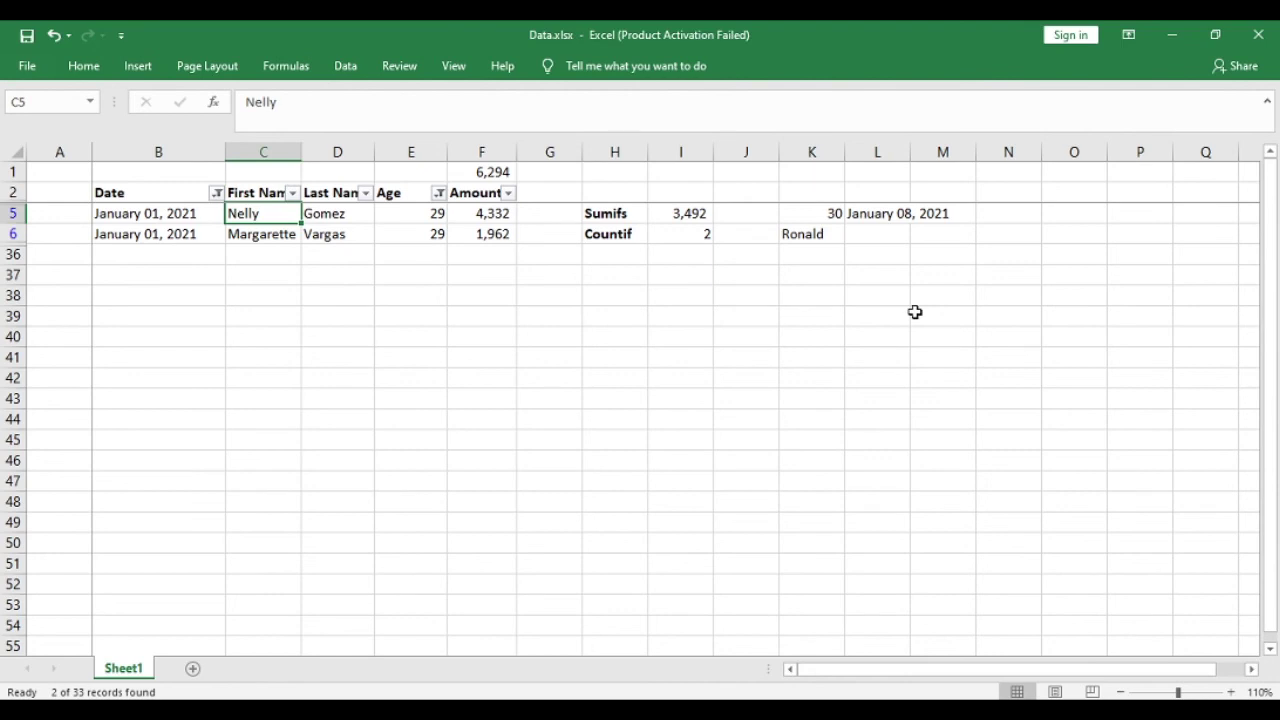
pyautogui.press('Right')
pyautogui.press('Down')
pyautogui.press('Left')
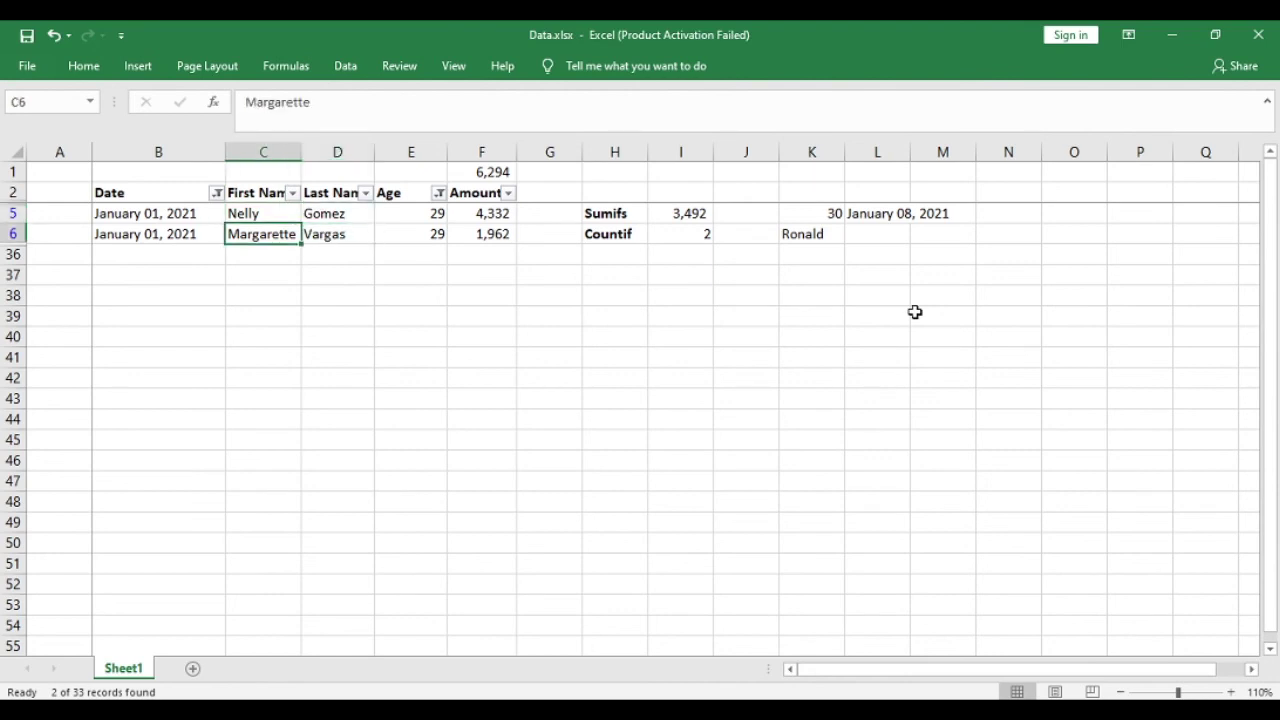
# Turn off filtering to show all table rows and go to the Sum label in H3.
pyautogui.hotkey('ctrl', 'shift', 'l')
pyautogui.press('Right')
pyautogui.press('Right')
pyautogui.press('Right')
pyautogui.press('Right')
pyautogui.press('Right')
pyautogui.press('Up')
pyautogui.press('Up')
pyautogui.press('Up')
pyautogui.press('Up')
pyautogui.press('Down')
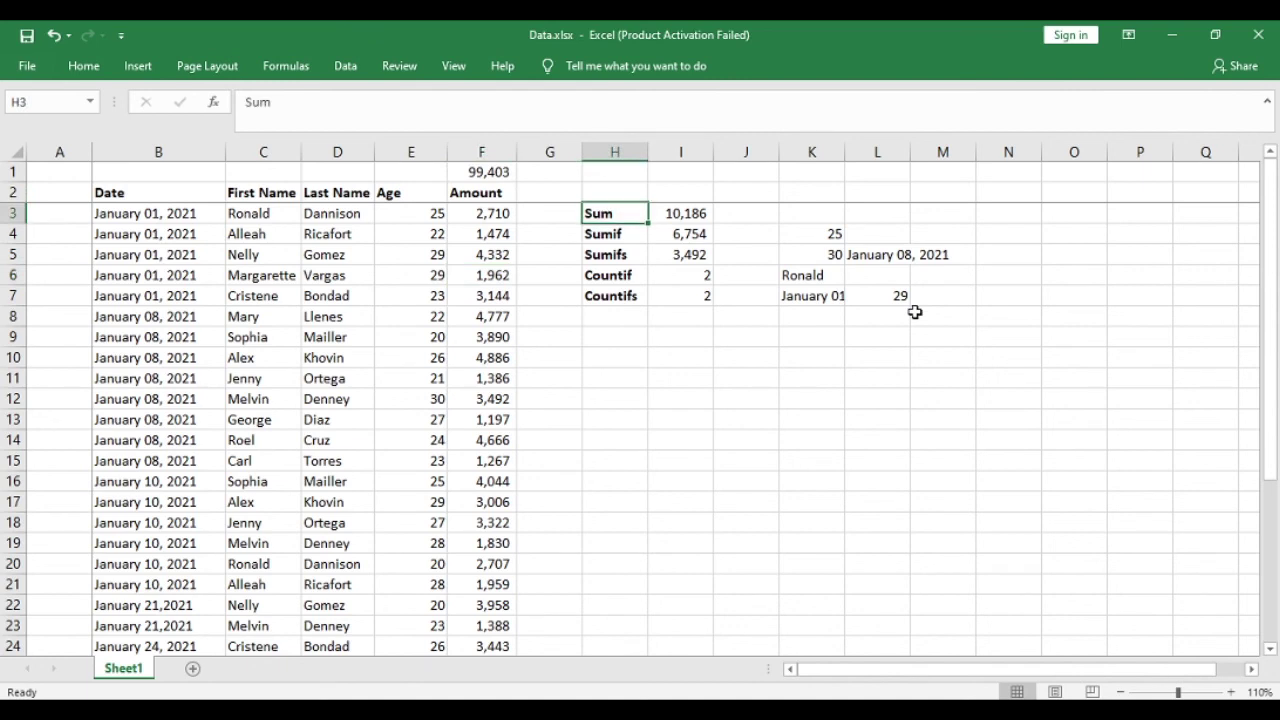
# Review the function labels in column H and their results in column I, ending on the SUM formula in I3.
pyautogui.press('Down')
pyautogui.press('Down')
pyautogui.press('Down')
pyautogui.press('Down')
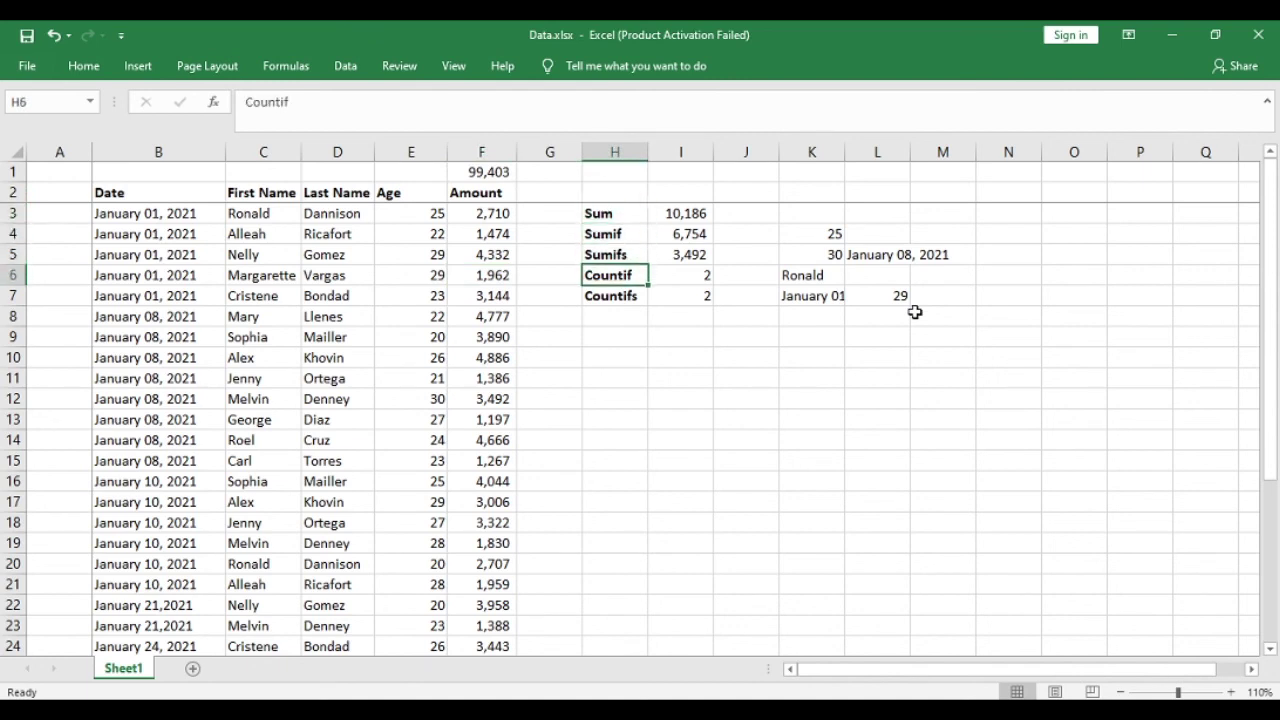
pyautogui.press('Right')
pyautogui.press('Up')
pyautogui.hotkey('shift', 'Up')
pyautogui.hotkey('shift', 'Up')
pyautogui.hotkey('shift', 'Up')
pyautogui.press('Up')
pyautogui.press('Up')
pyautogui.press('Up')
pyautogui.press('Up')
pyautogui.press('Down')
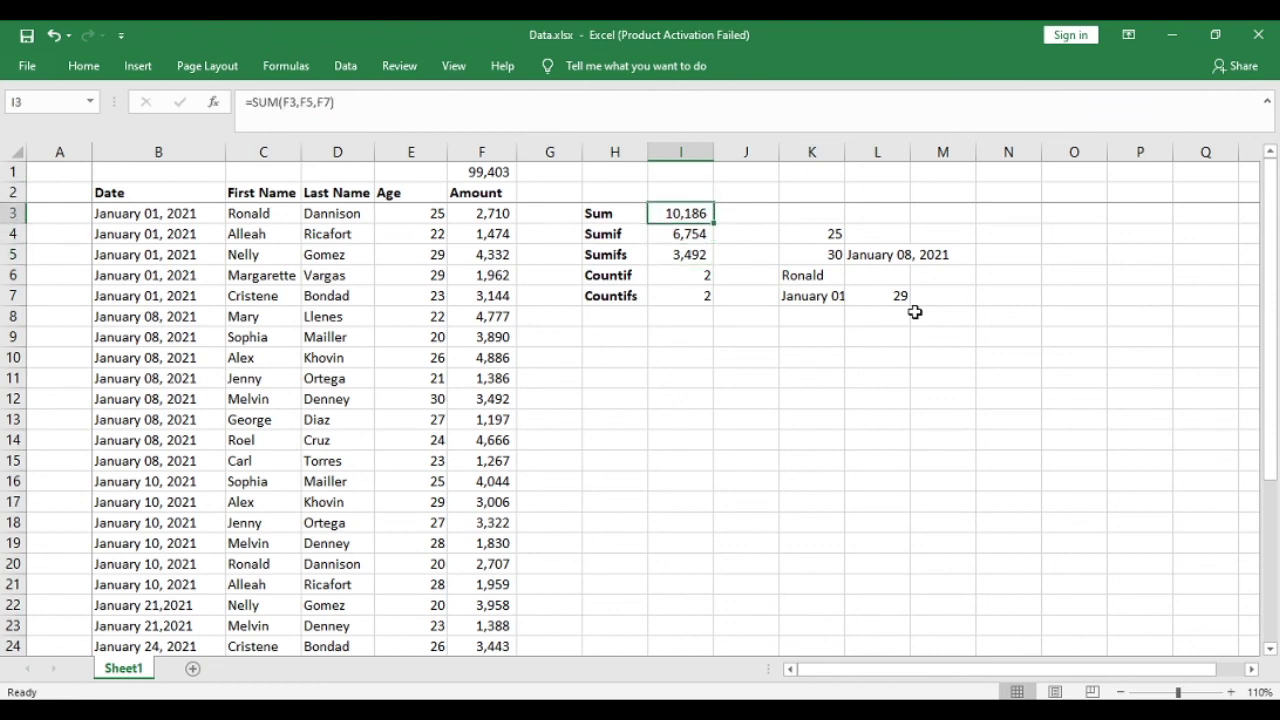